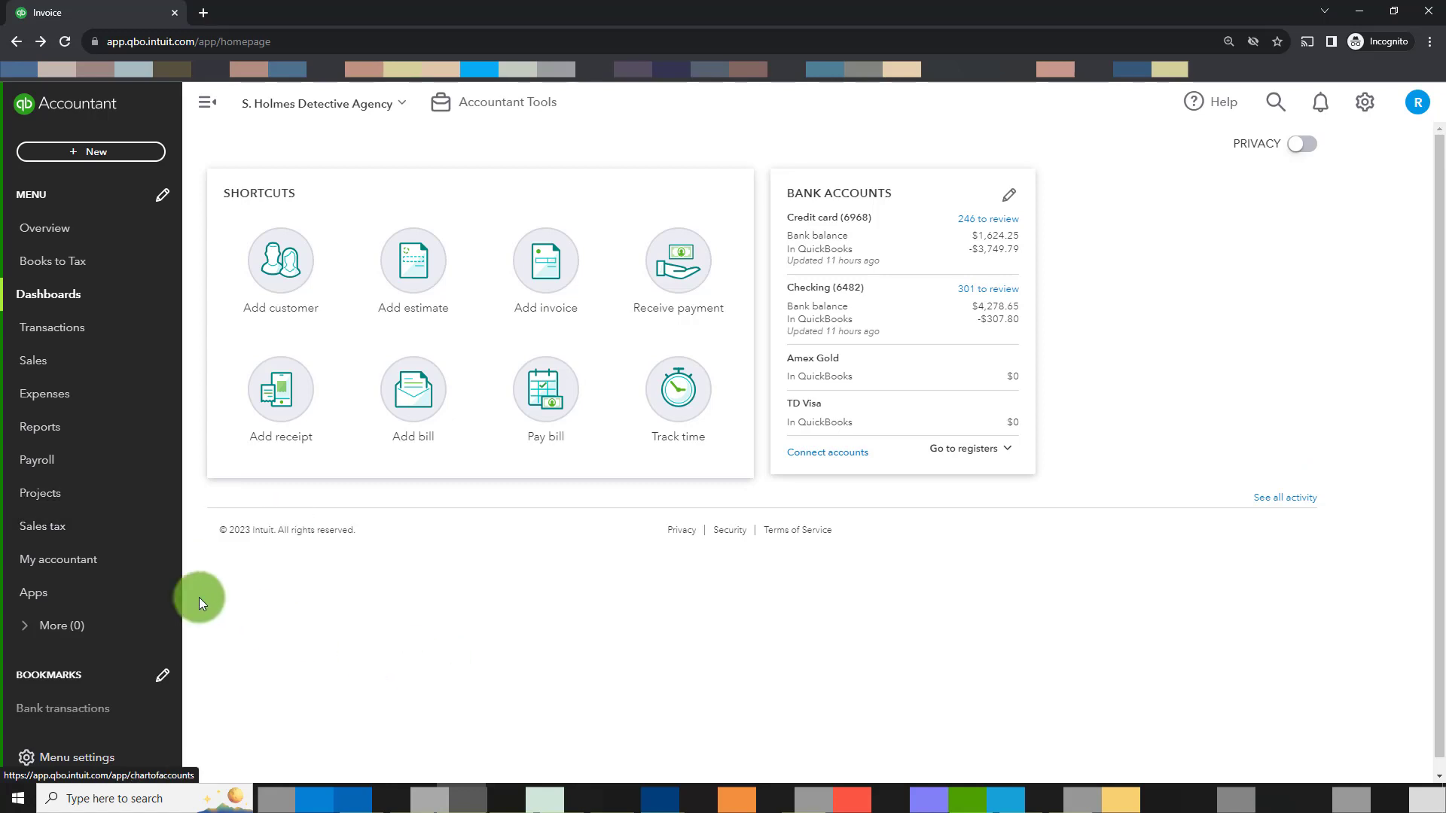
Add an Expenses account with detail type and name Bad debts to the Chart of Accounts, leaving the default tax code empty, and save it.
scroll(121, 531, "down", 3)
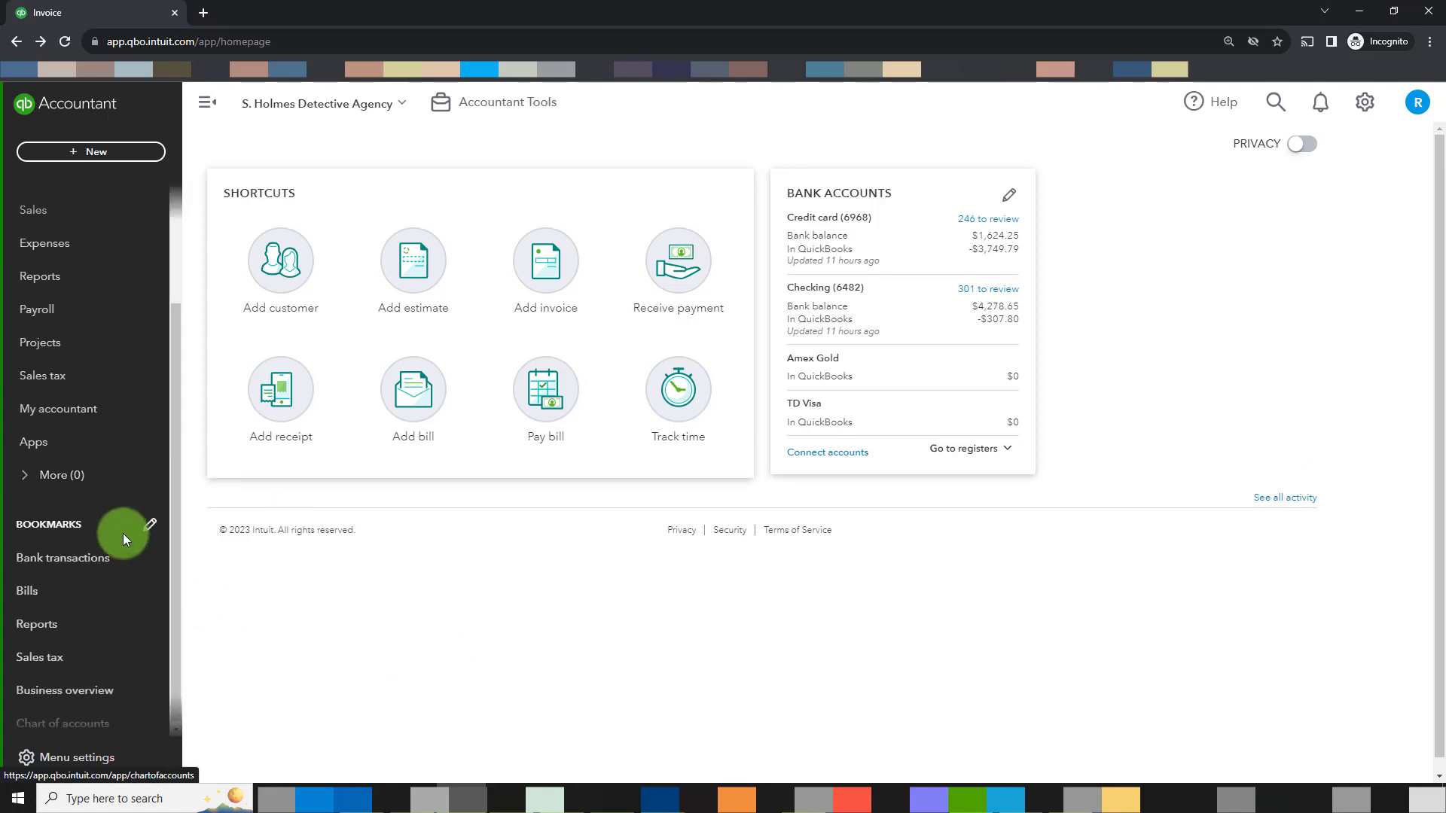
left_click(83, 725)
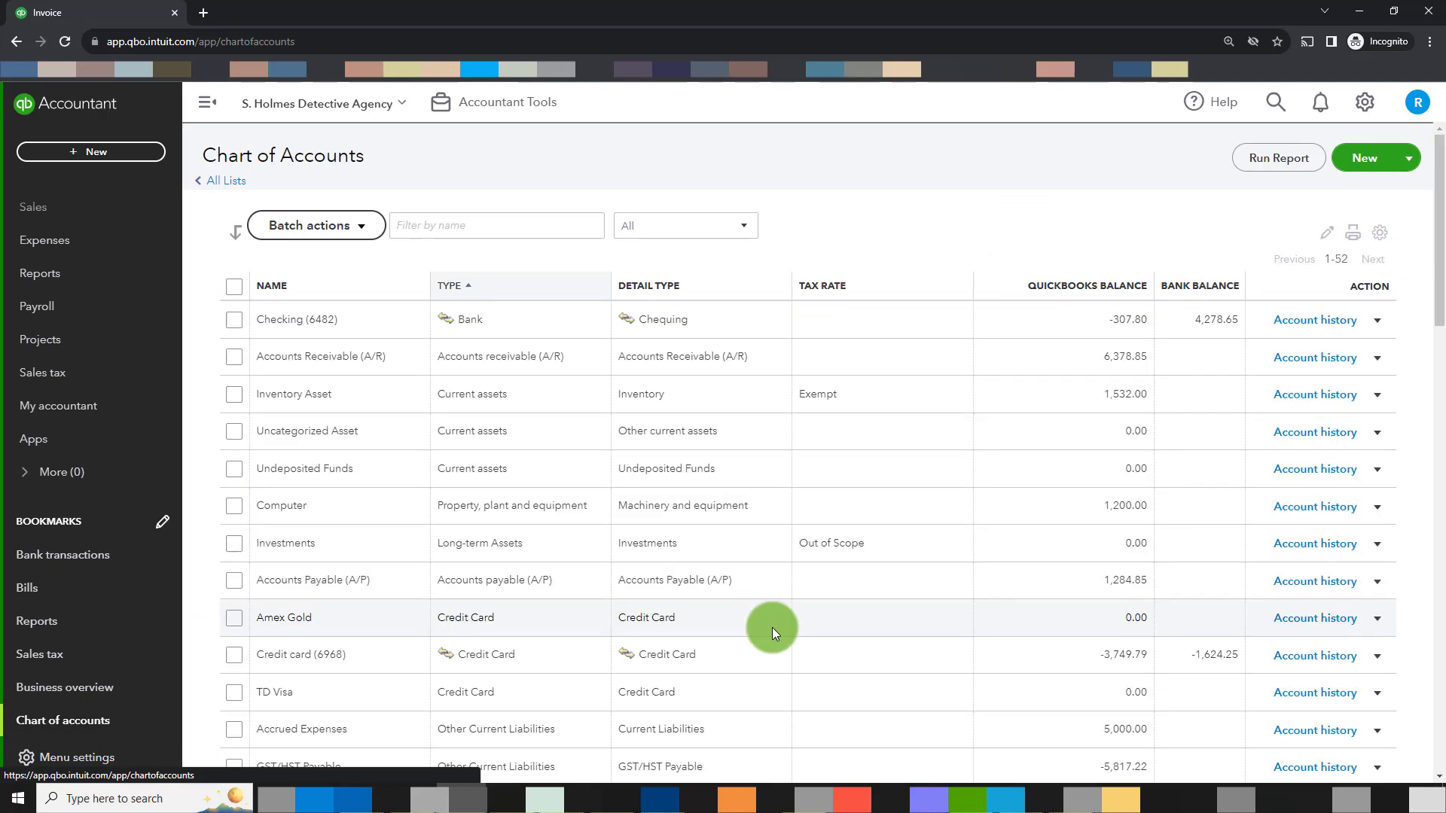
left_click(1353, 168)
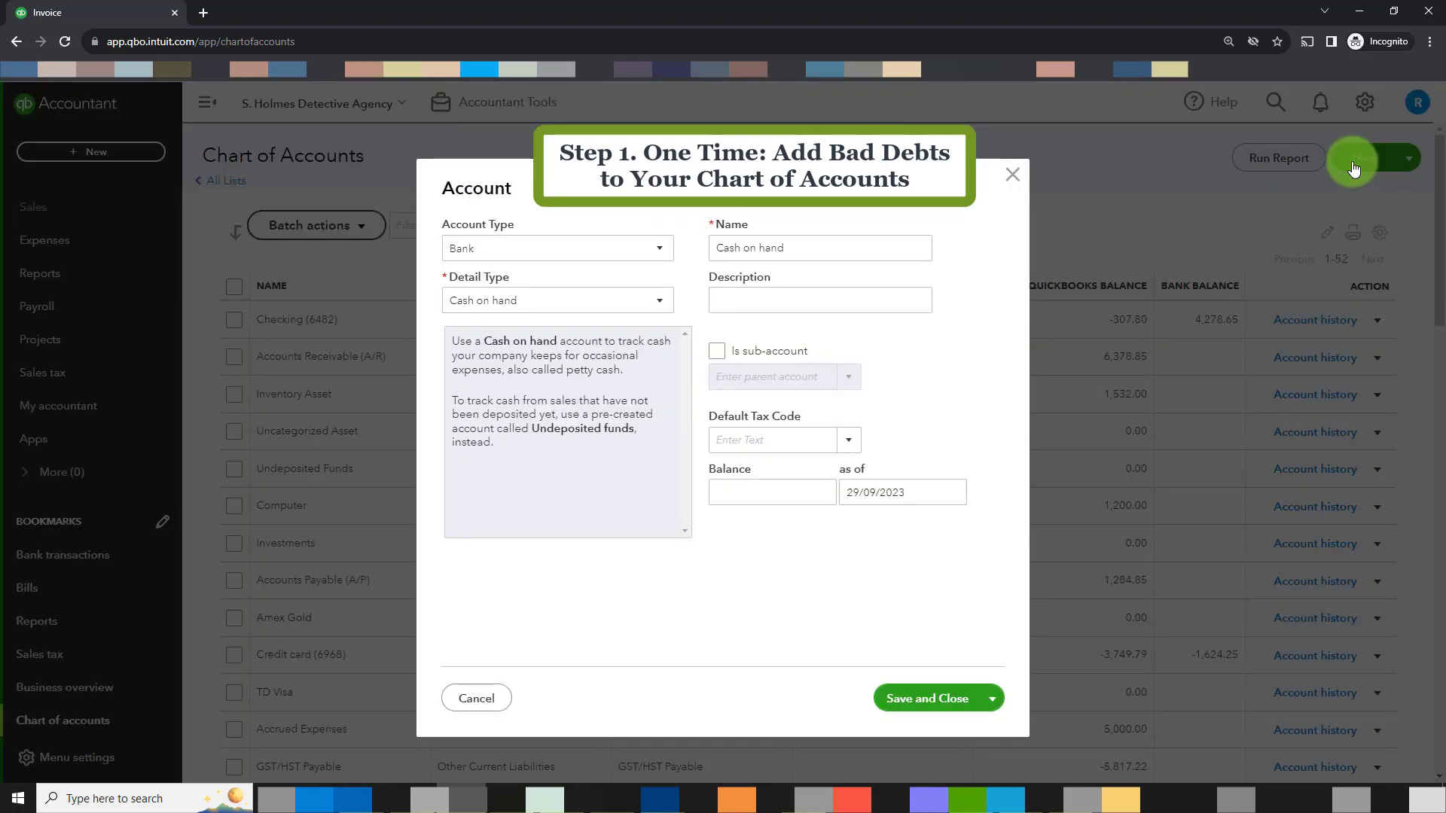
left_click(584, 239)
scroll(555, 392, "down", 3)
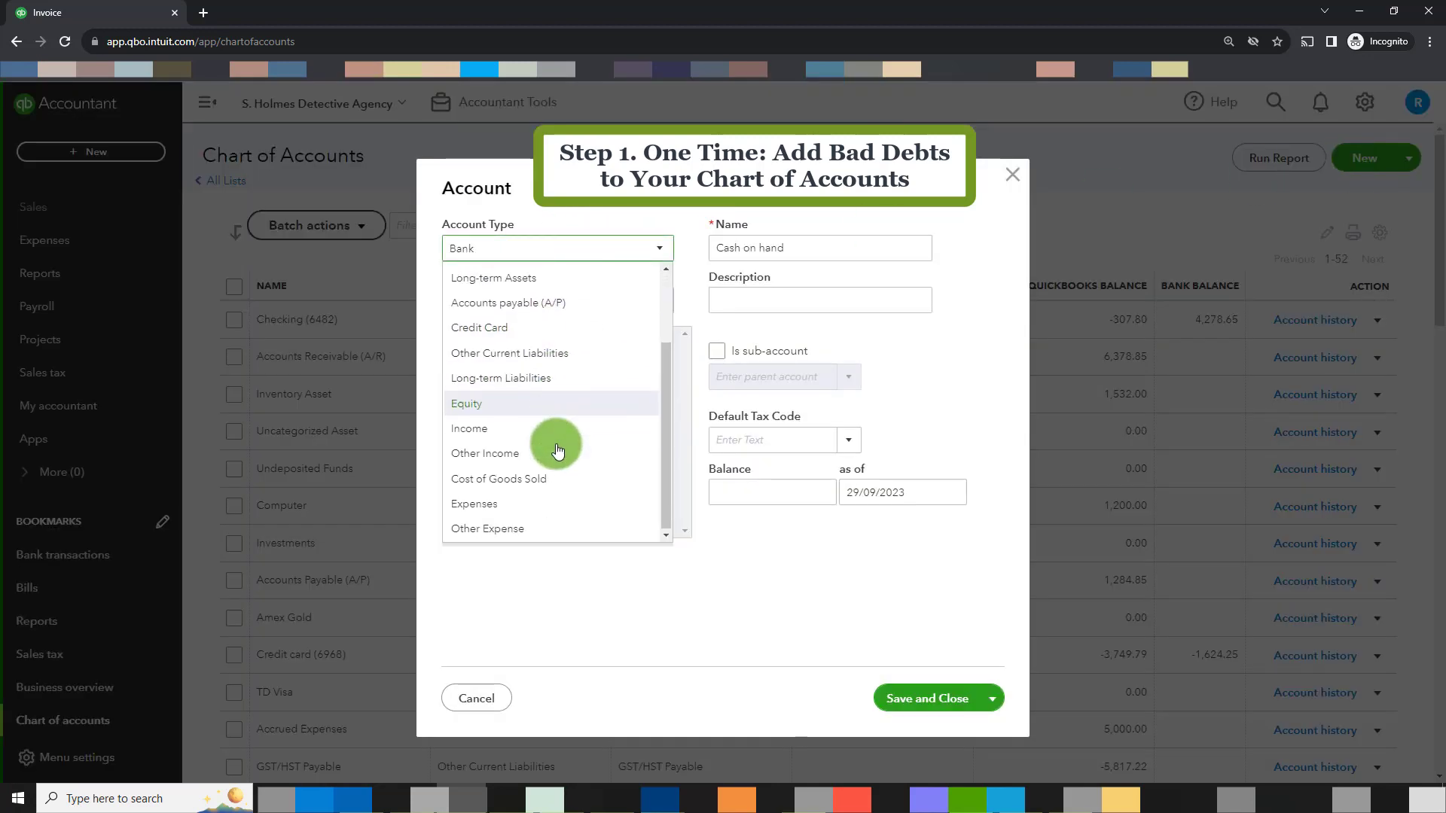
left_click(528, 500)
left_click(603, 300)
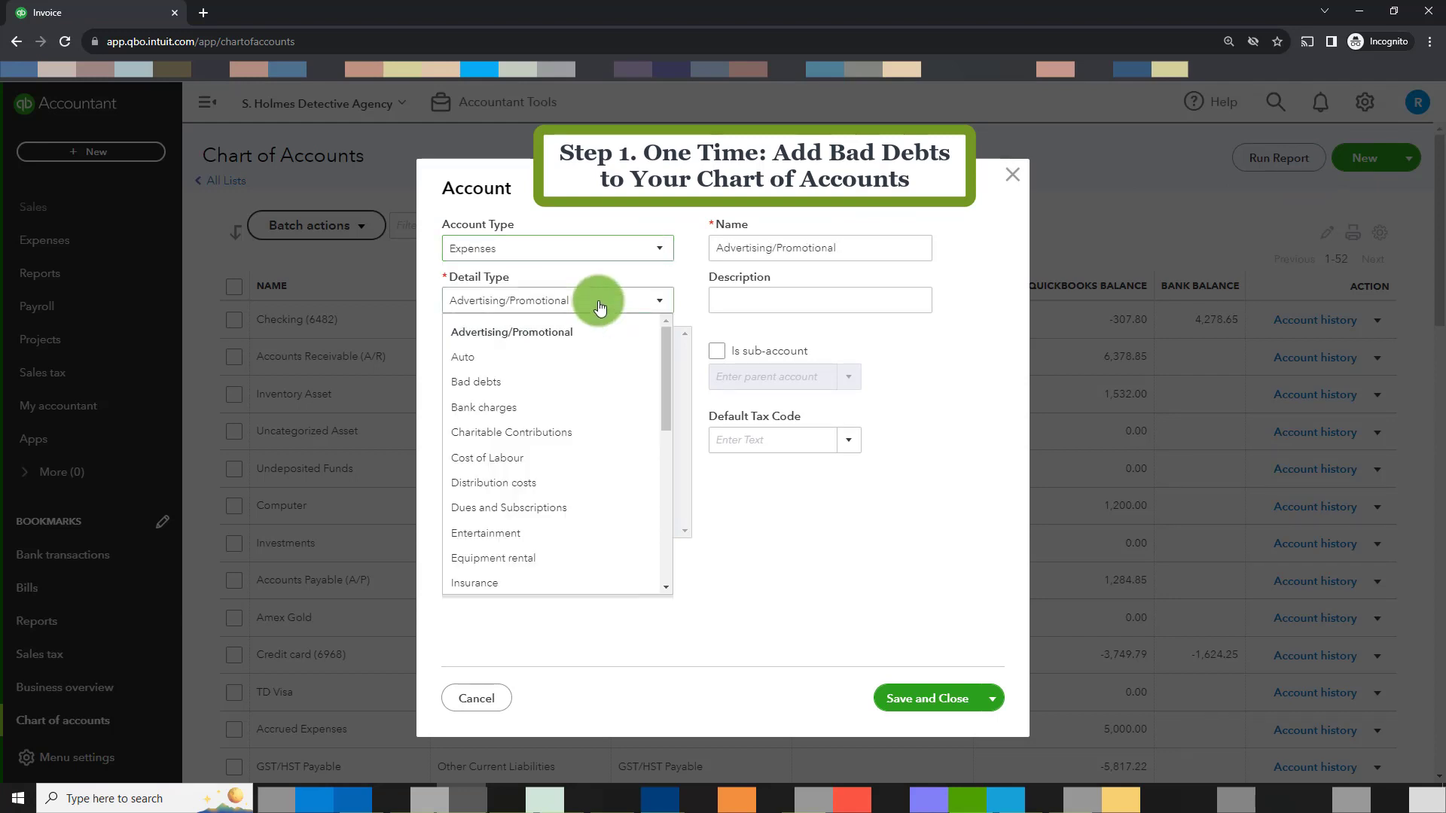
left_click(524, 390)
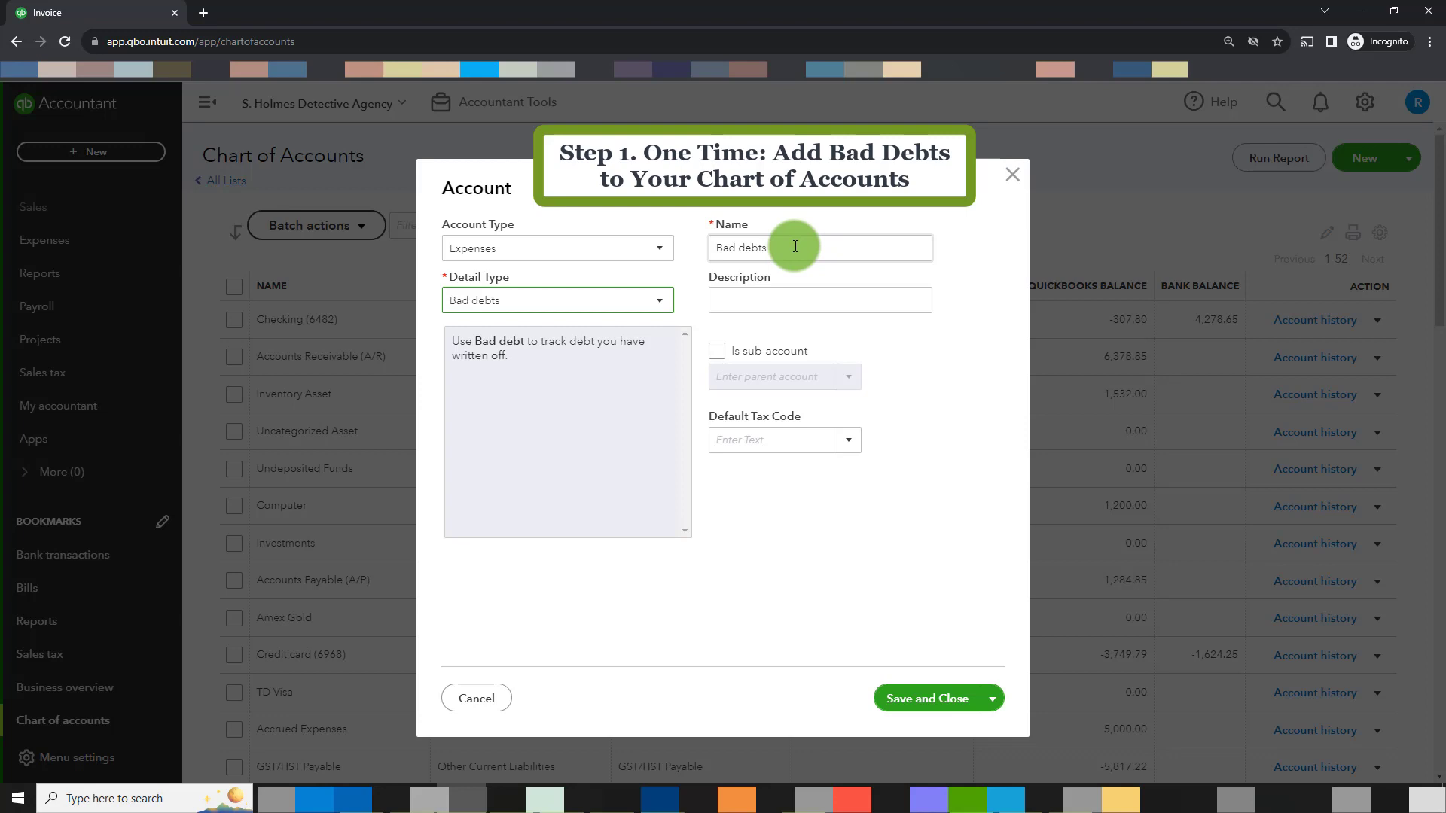
left_click(853, 445)
left_click(852, 444)
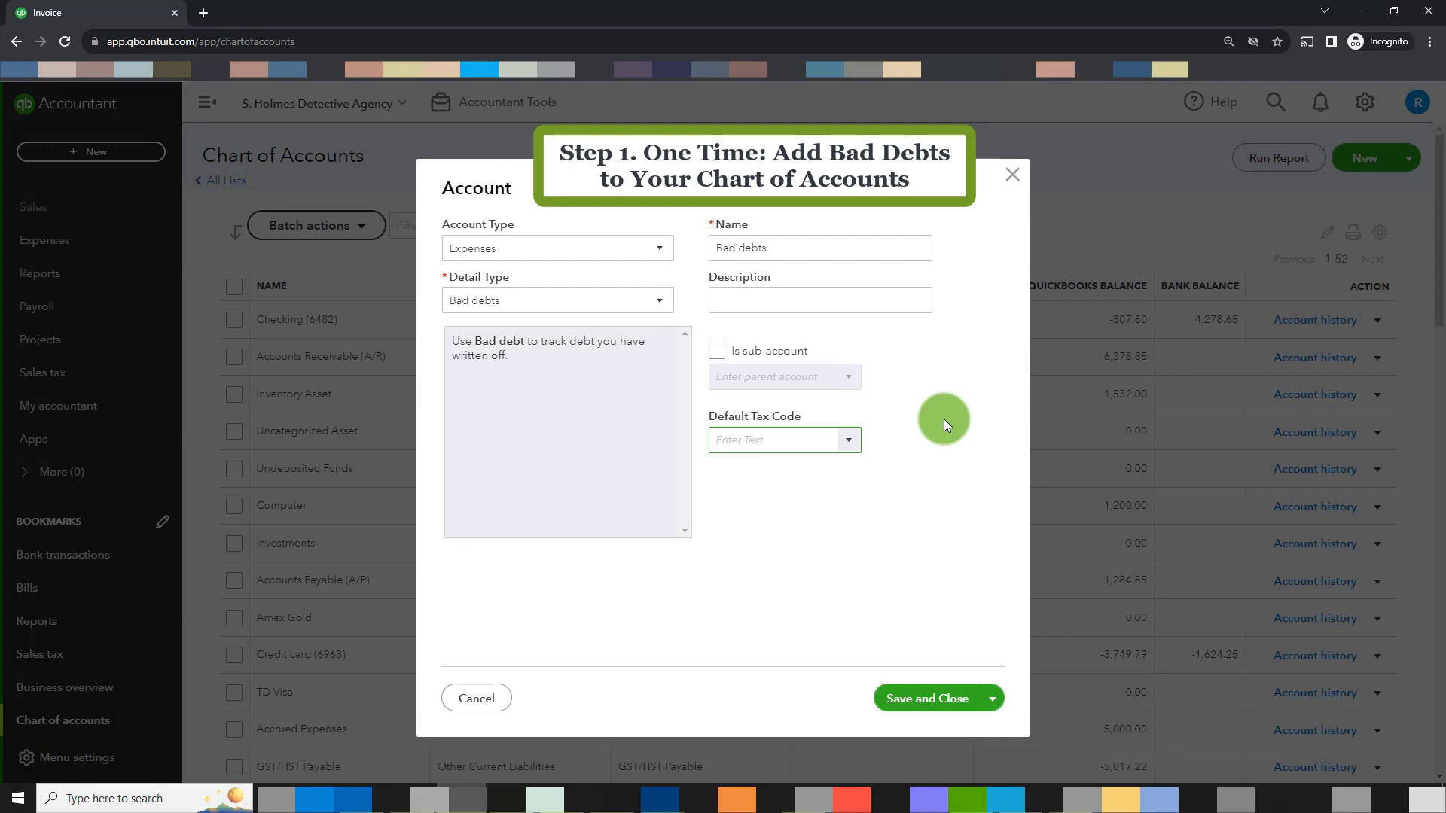
left_click(933, 705)
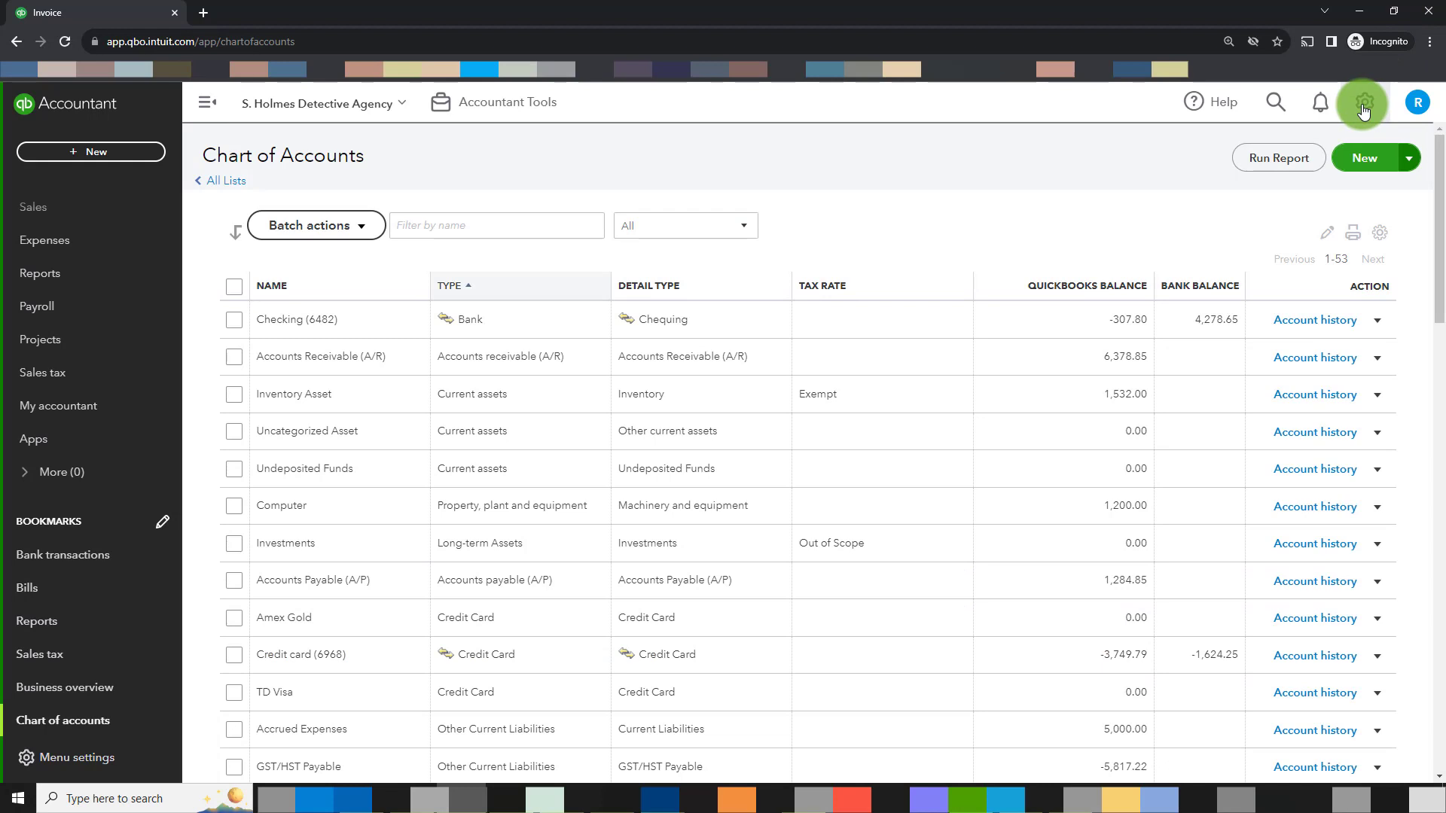
Add a service item named Bad Debts to Products and Services with Bad debts as its income account, and save it.
left_click(1363, 105)
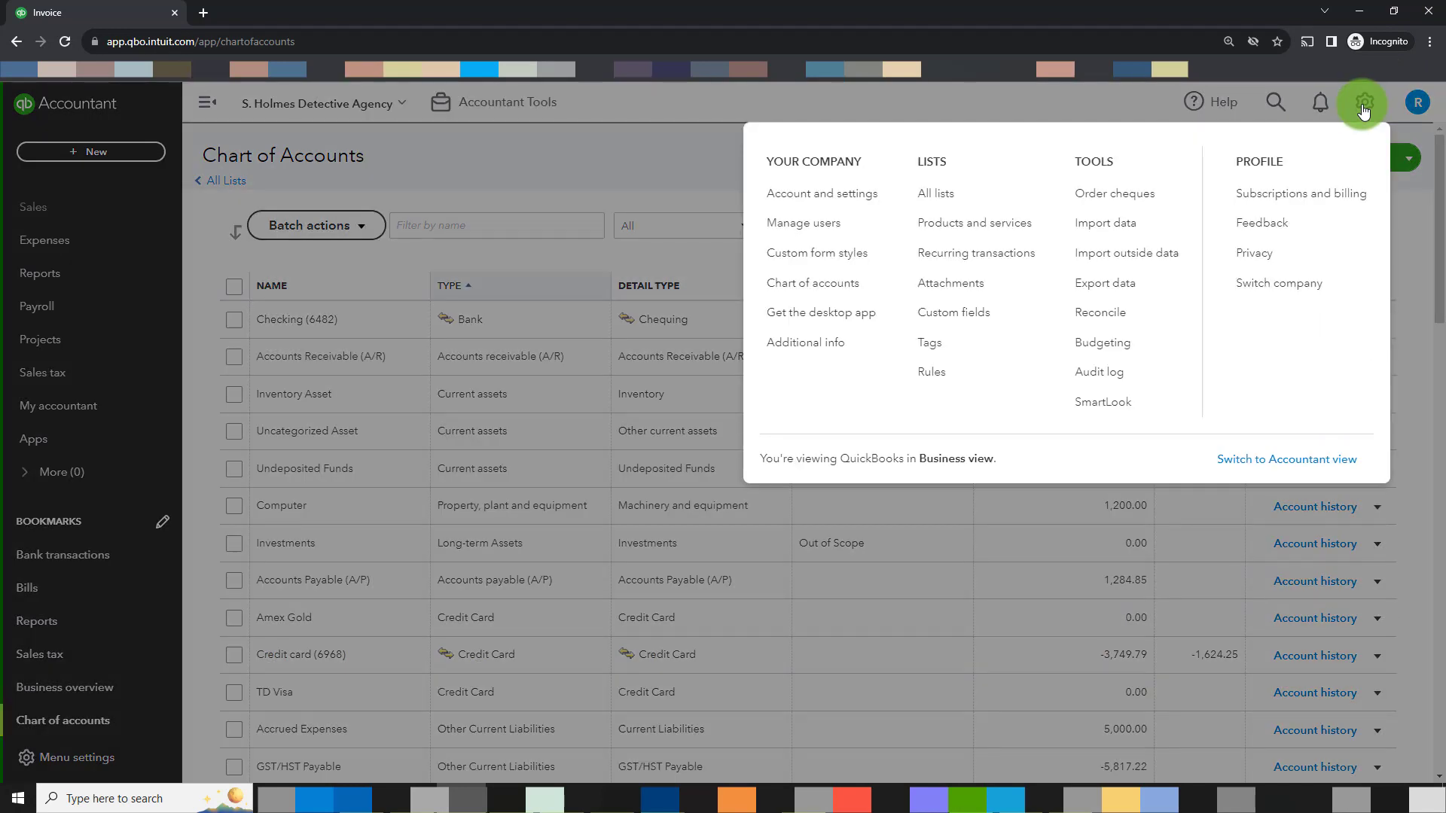
left_click(969, 232)
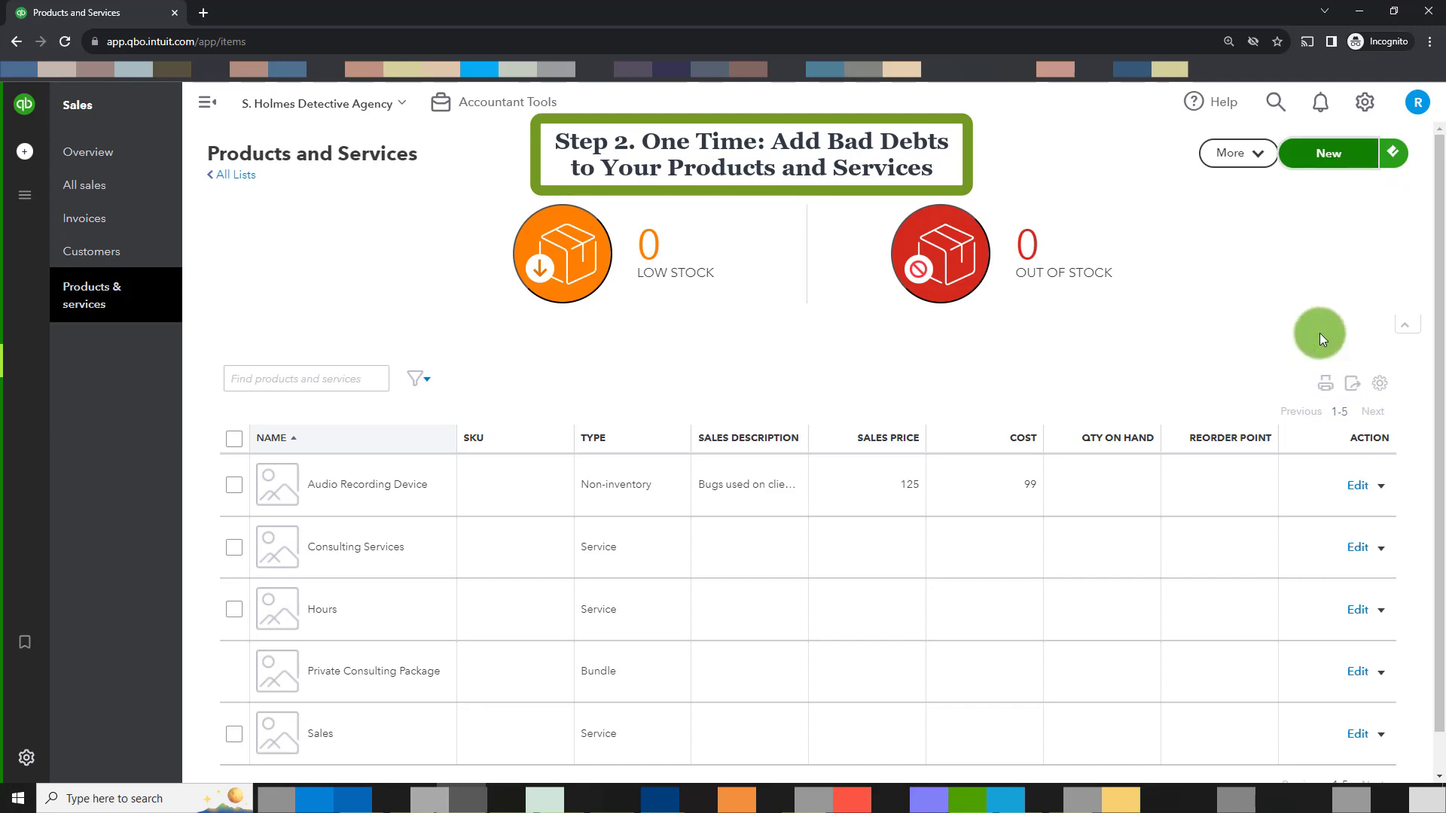
left_click(1328, 156)
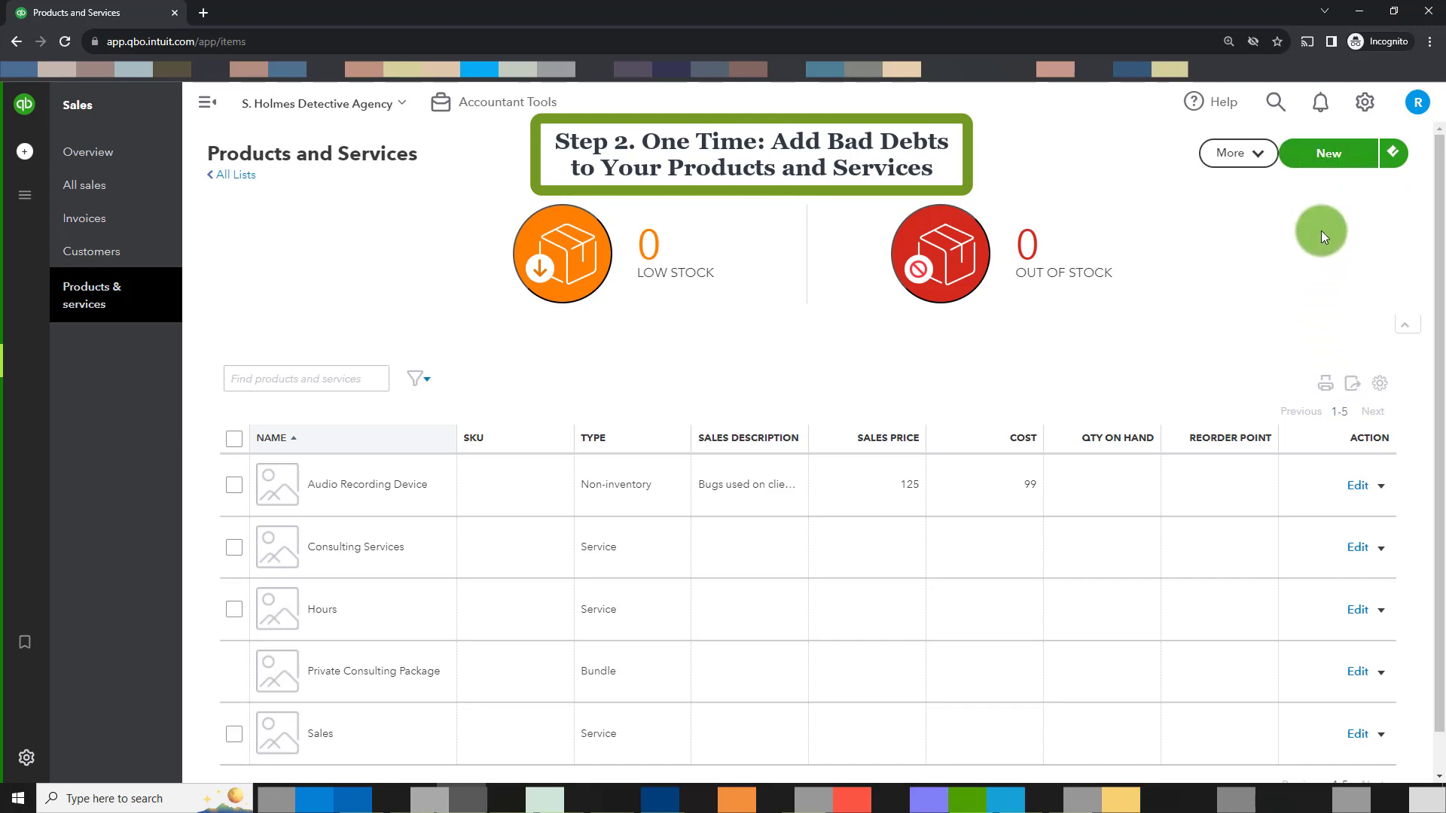
left_click(1163, 385)
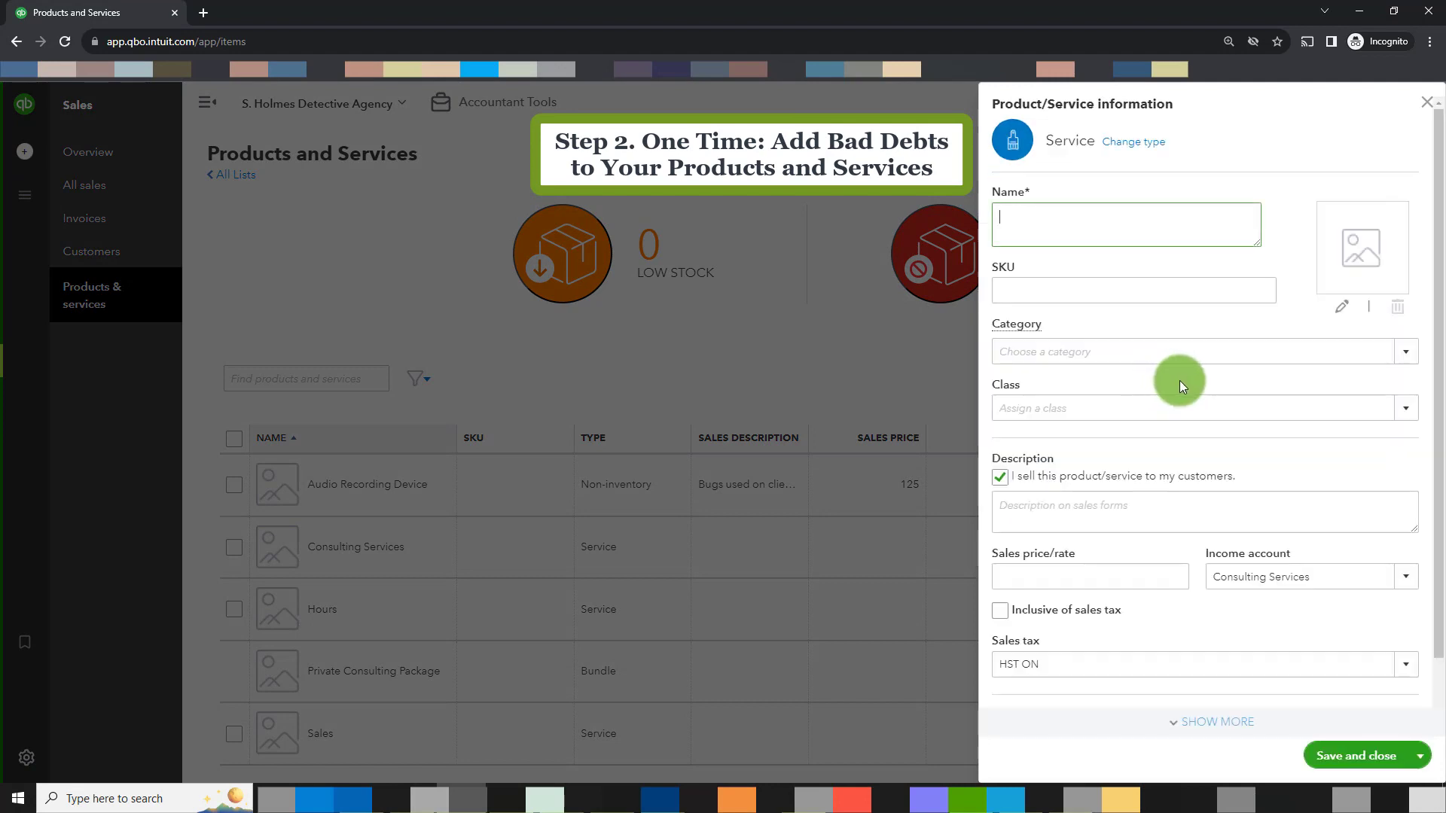
type("Bad Debts")
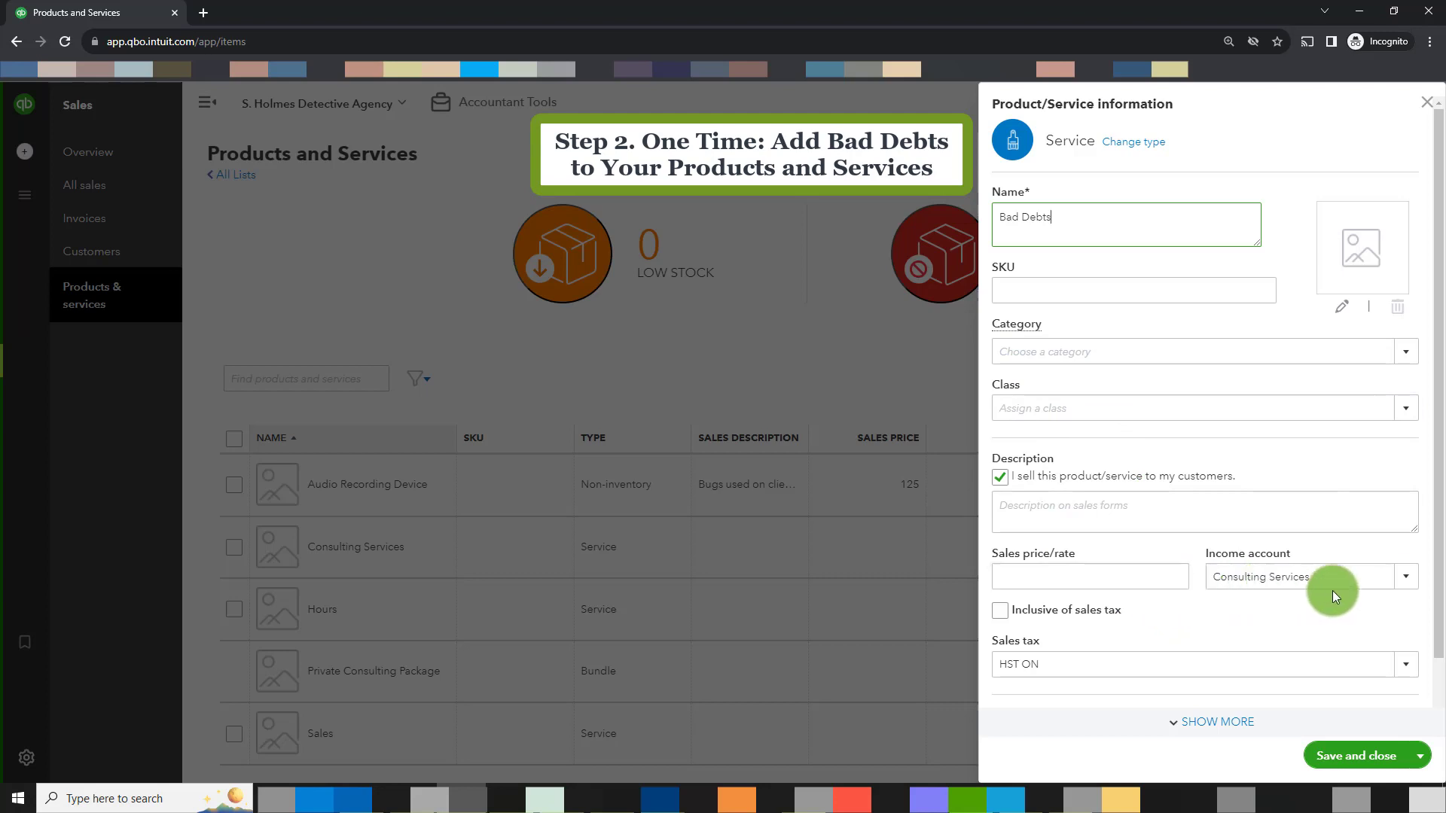
left_click(1405, 584)
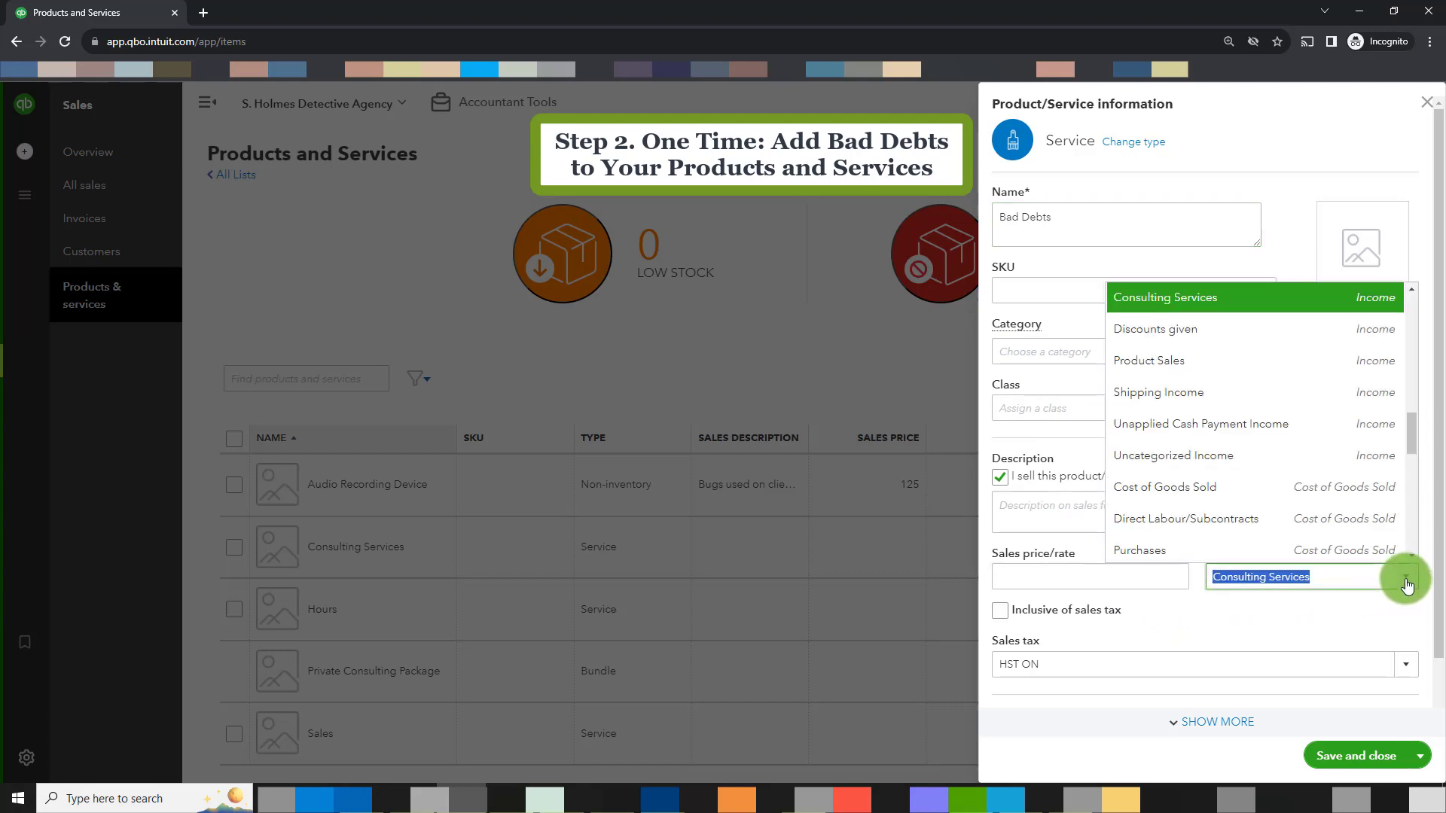
type("Bad debts")
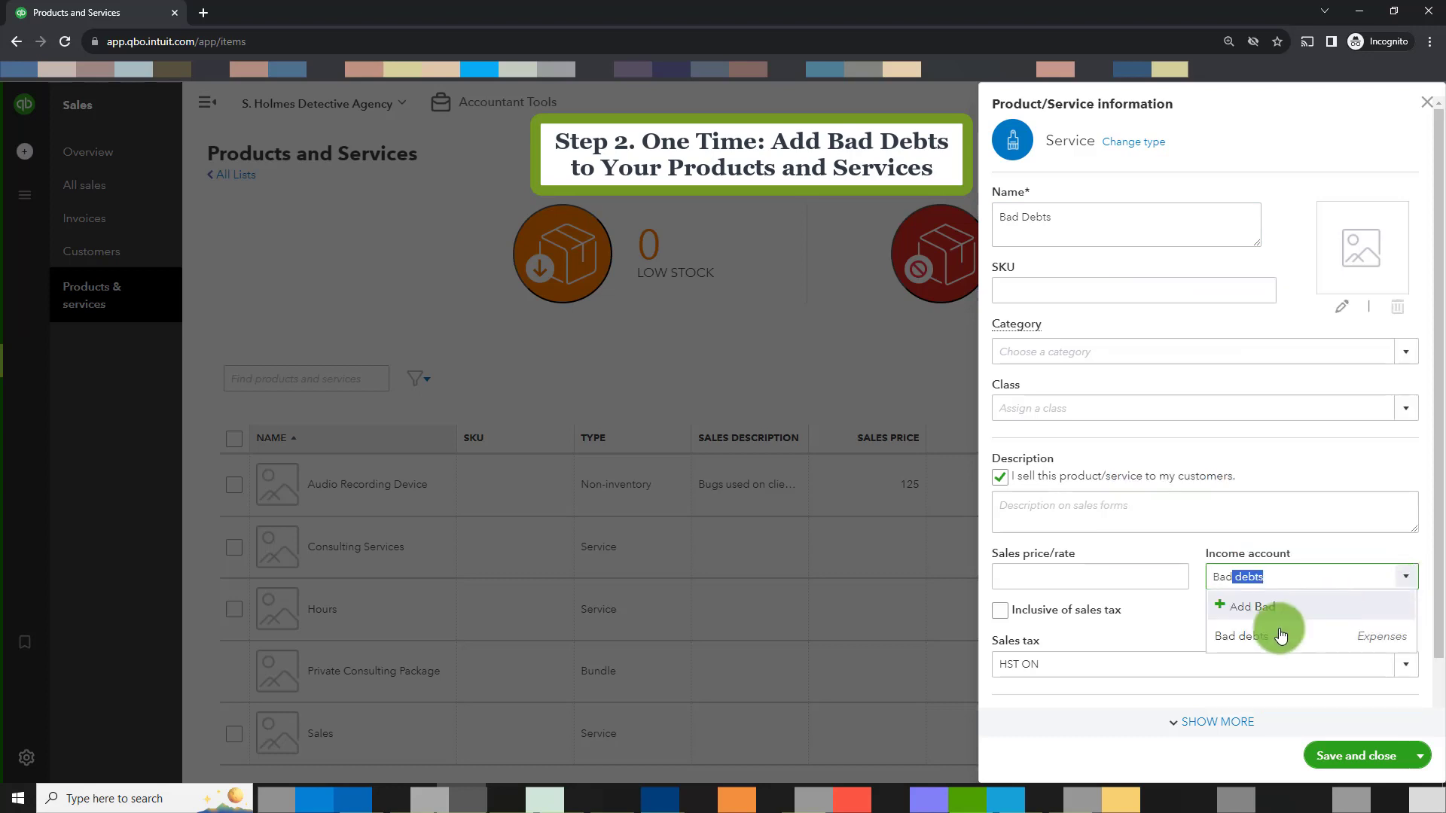
left_click(1272, 636)
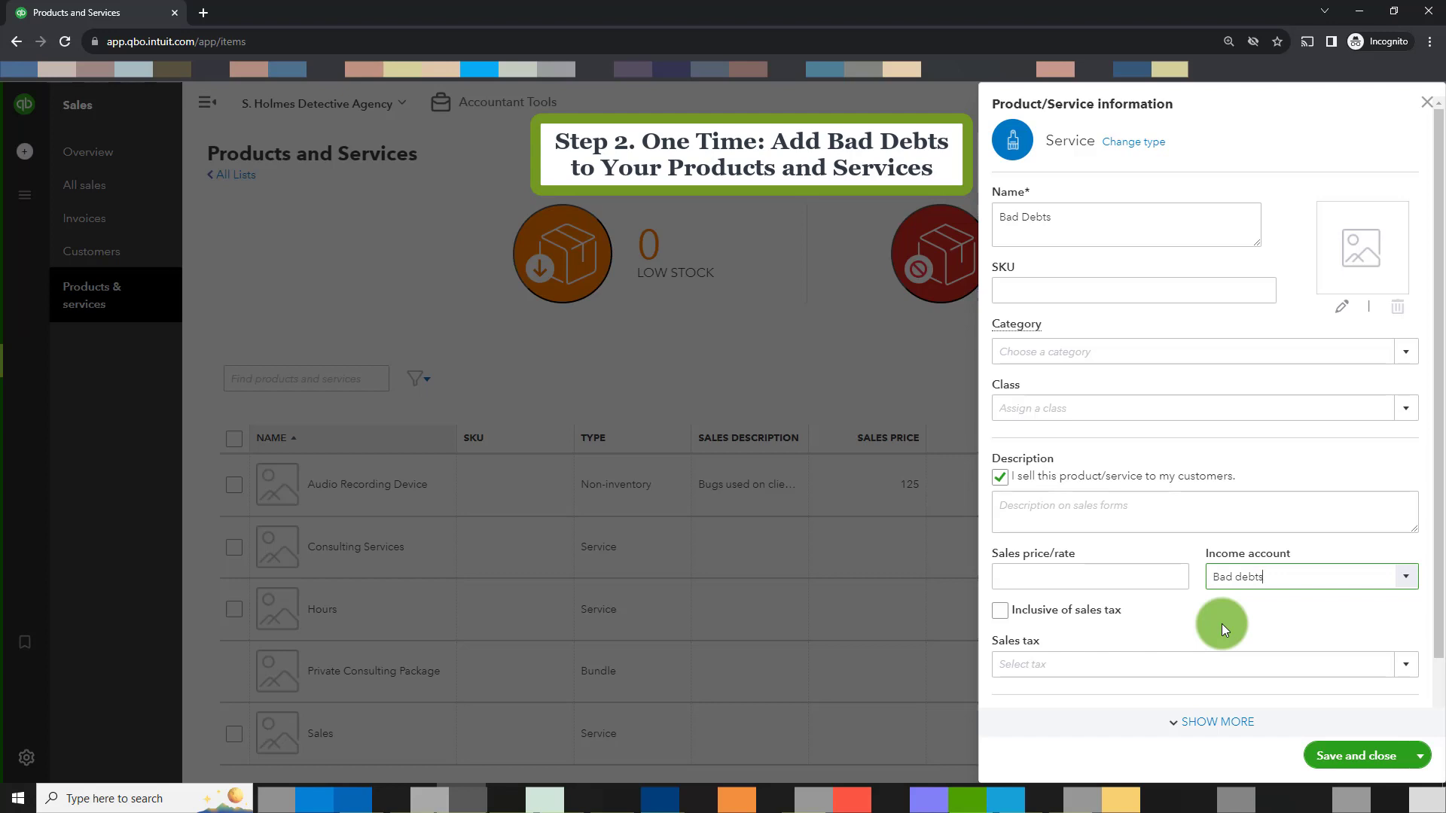
left_click(1363, 761)
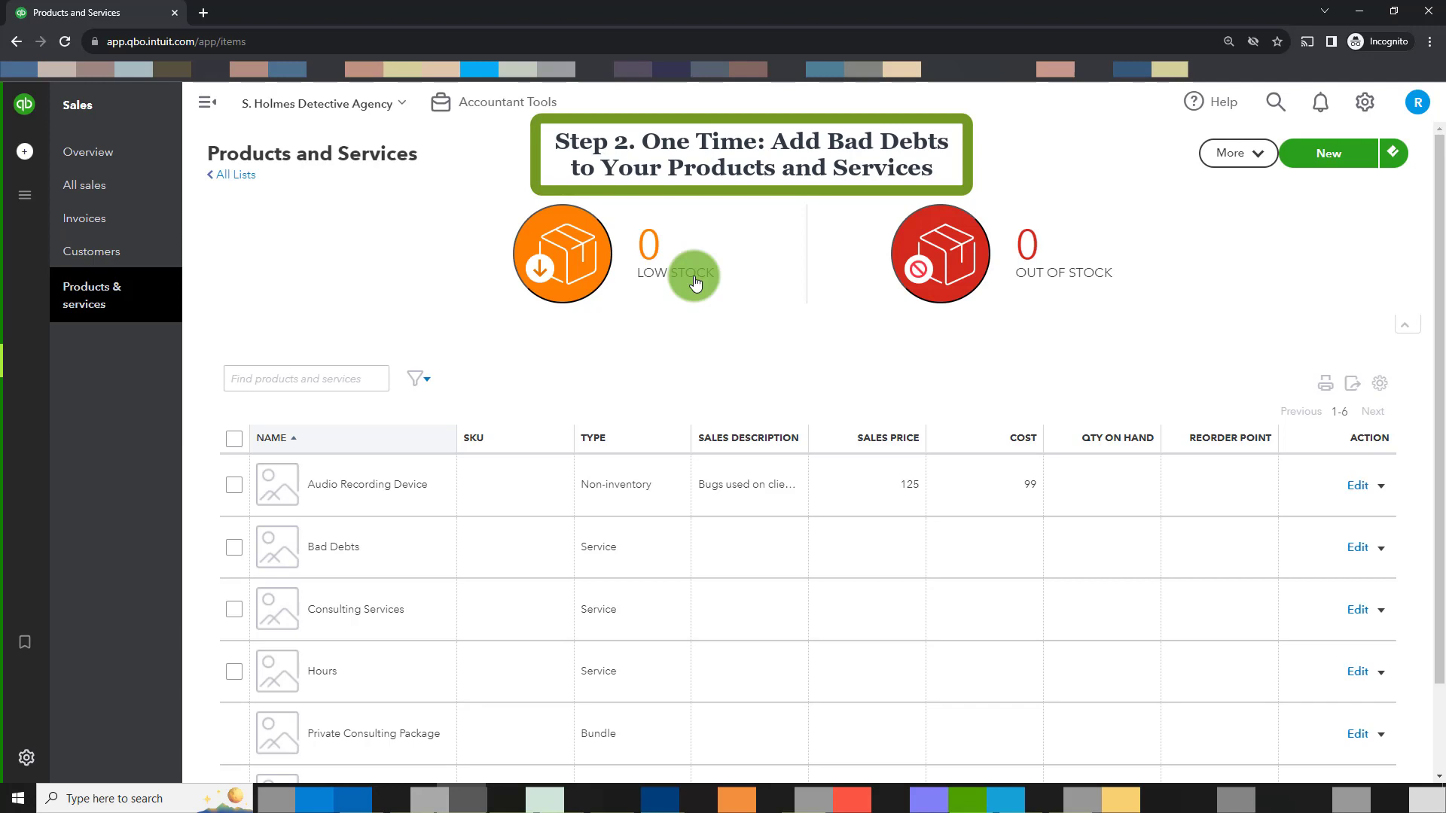
Open the Accounts receivable aging summary report to identify the amount to write off.
left_click(24, 195)
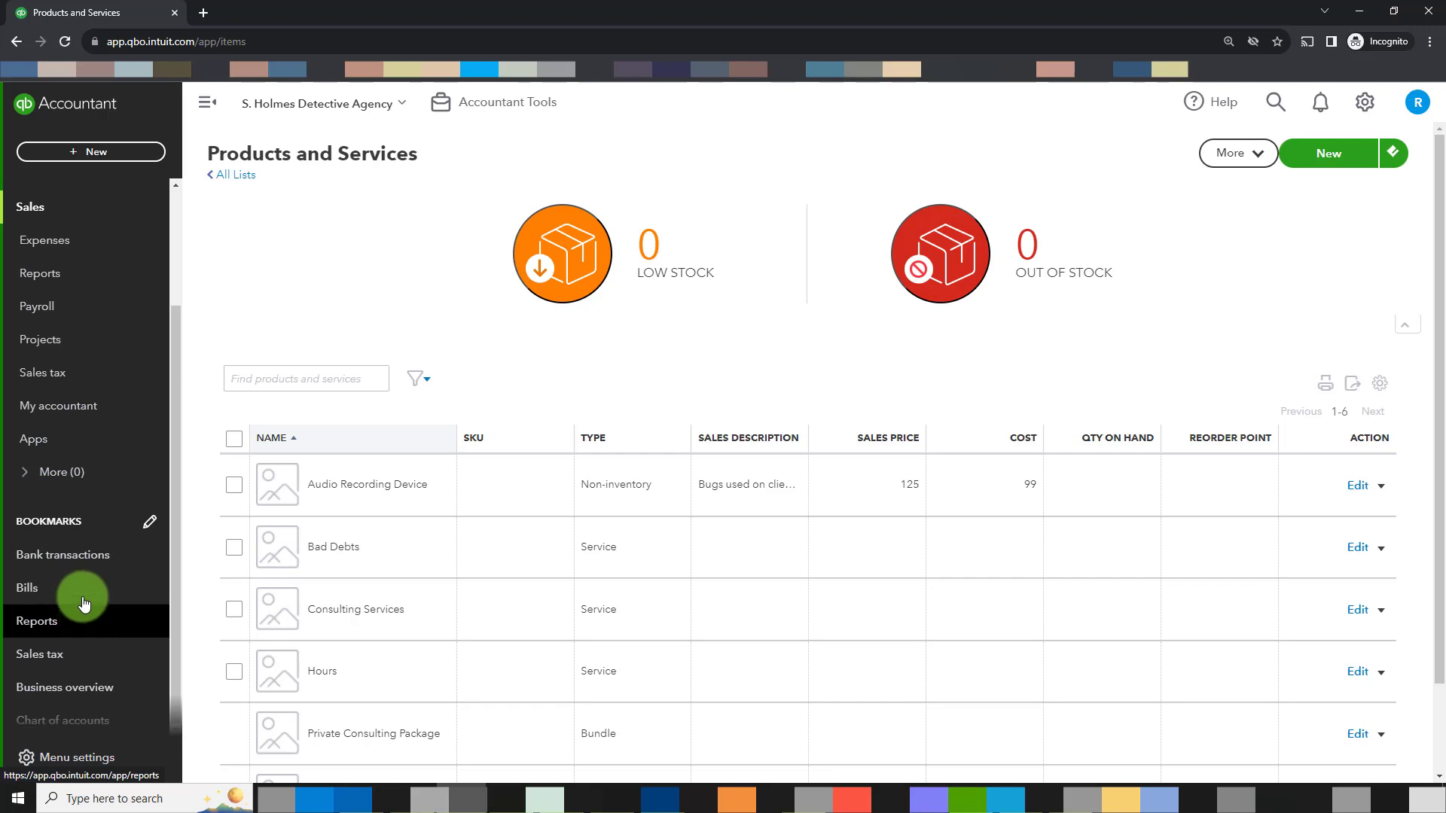
left_click(61, 280)
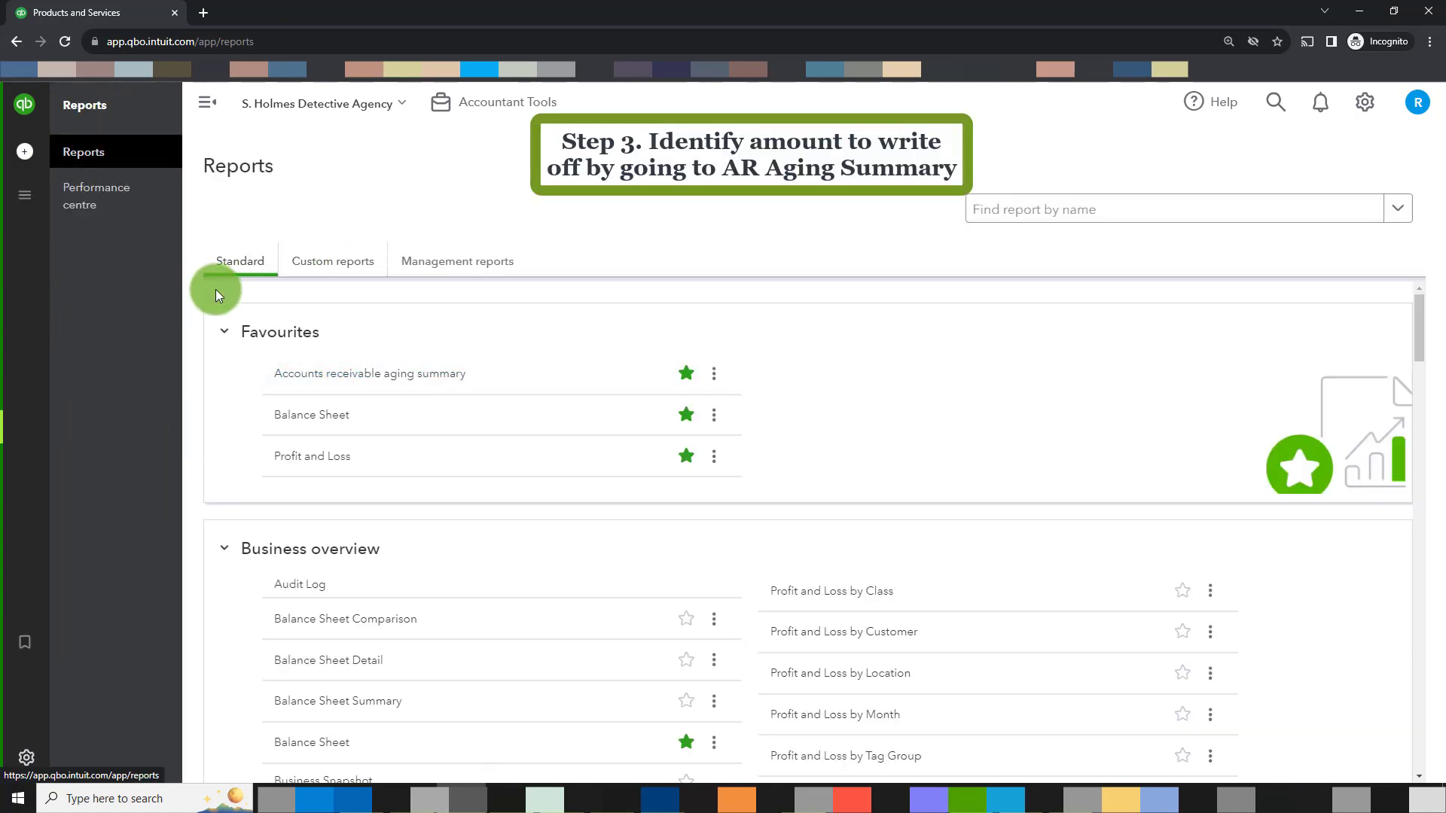
left_click(352, 374)
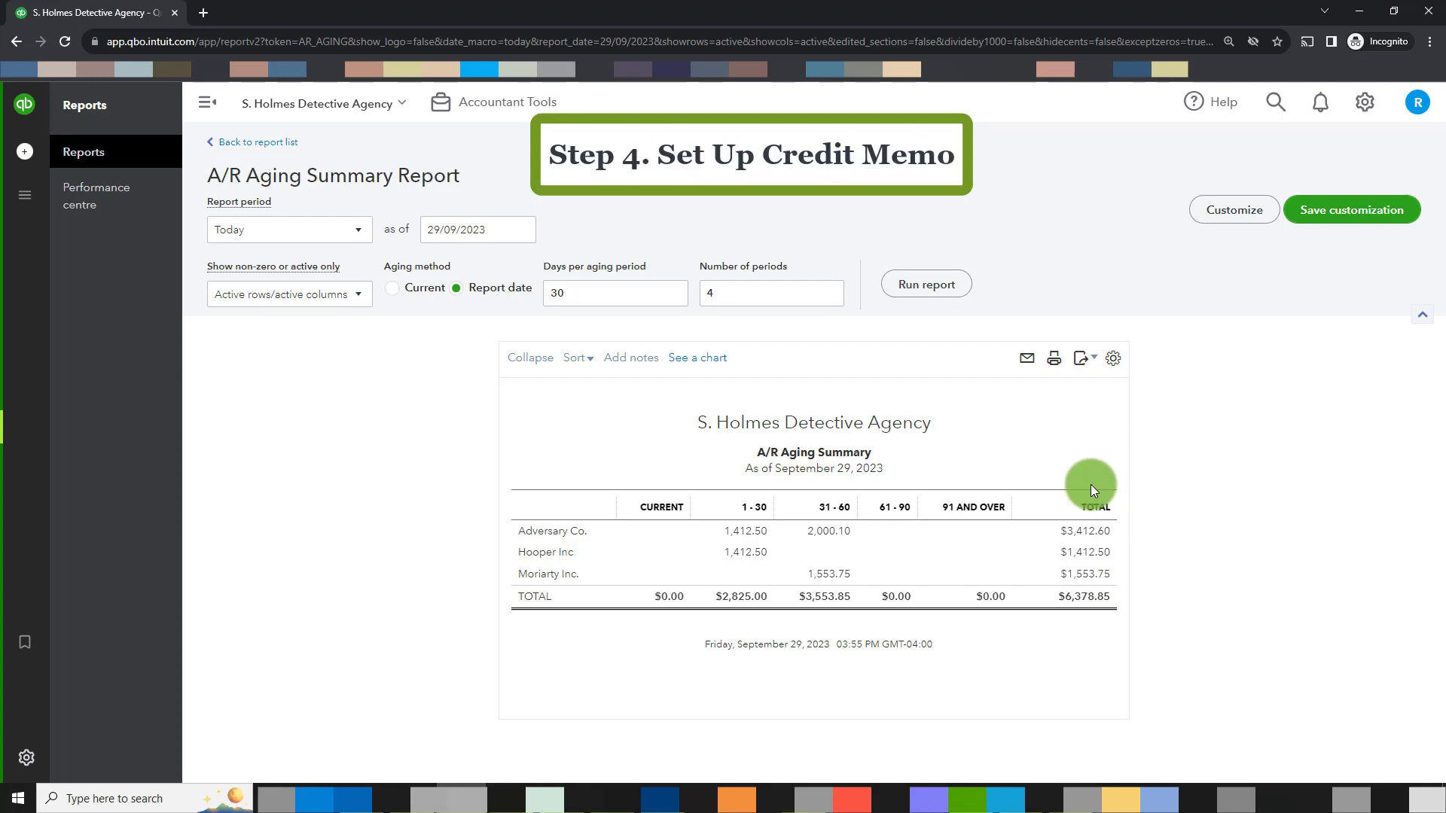
Open the customer record of Moriarty Inc. to view its transaction list.
mouse_move(16, 240)
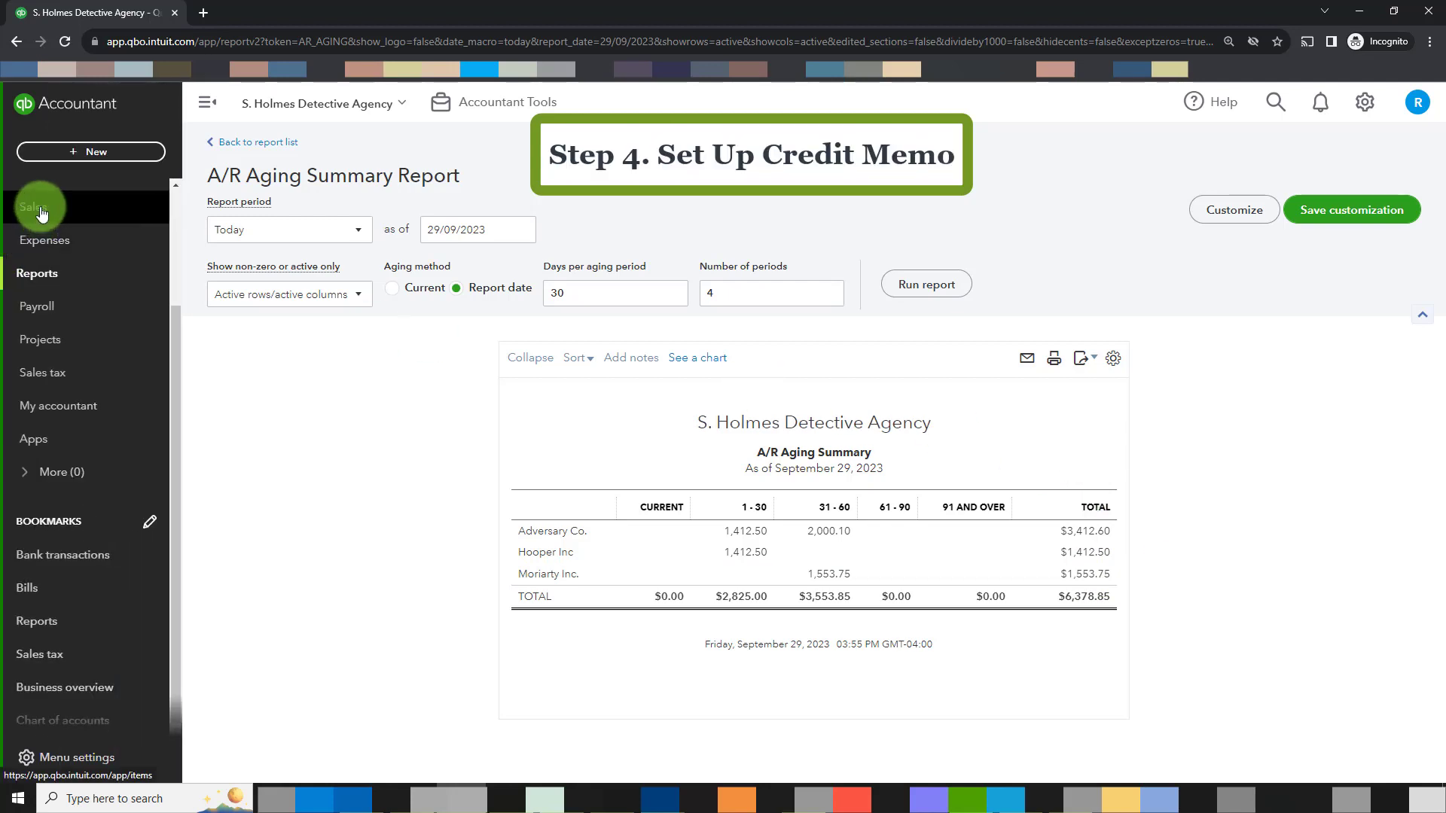
left_click(41, 215)
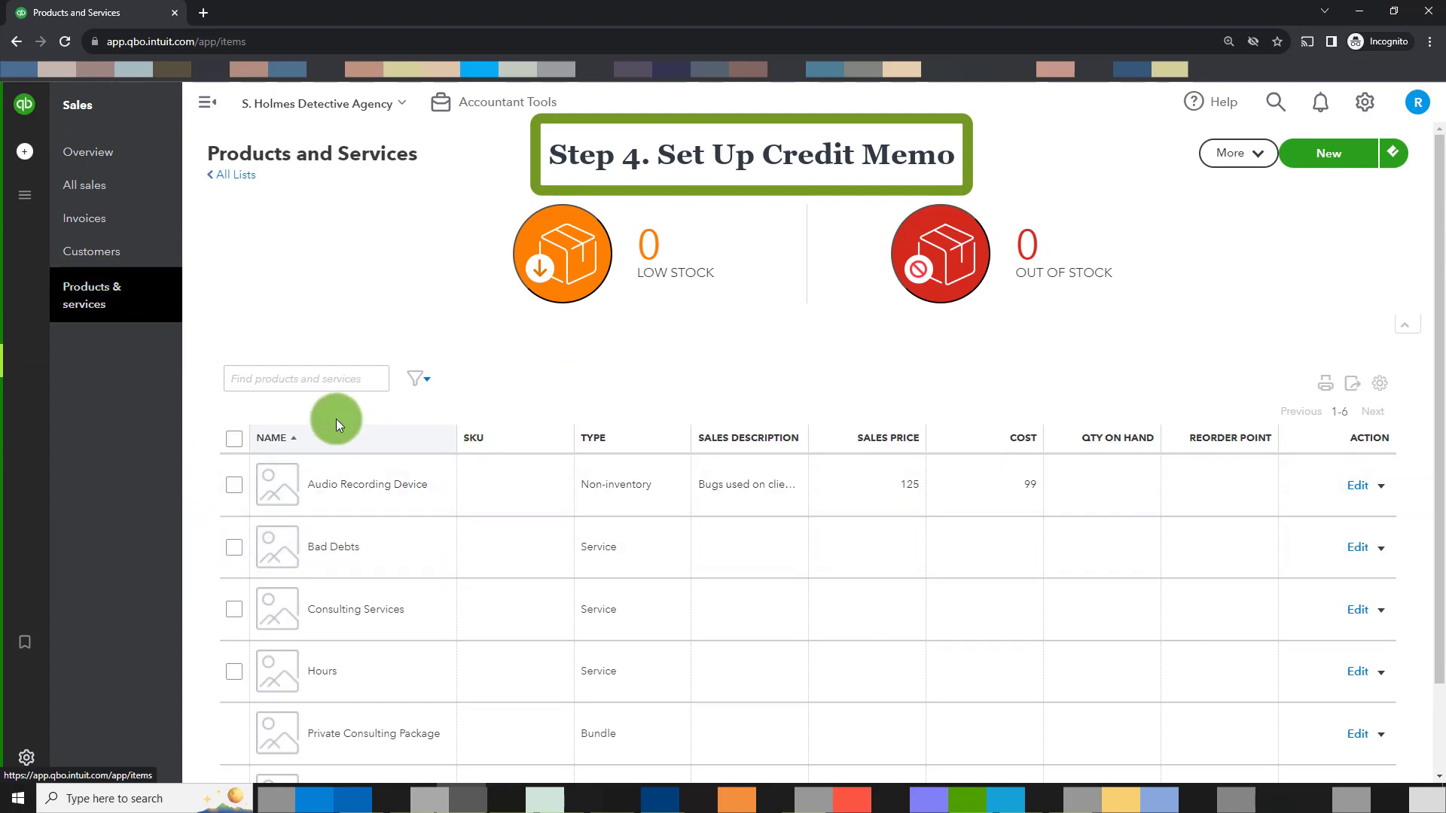
scroll(336, 417, "down", 1)
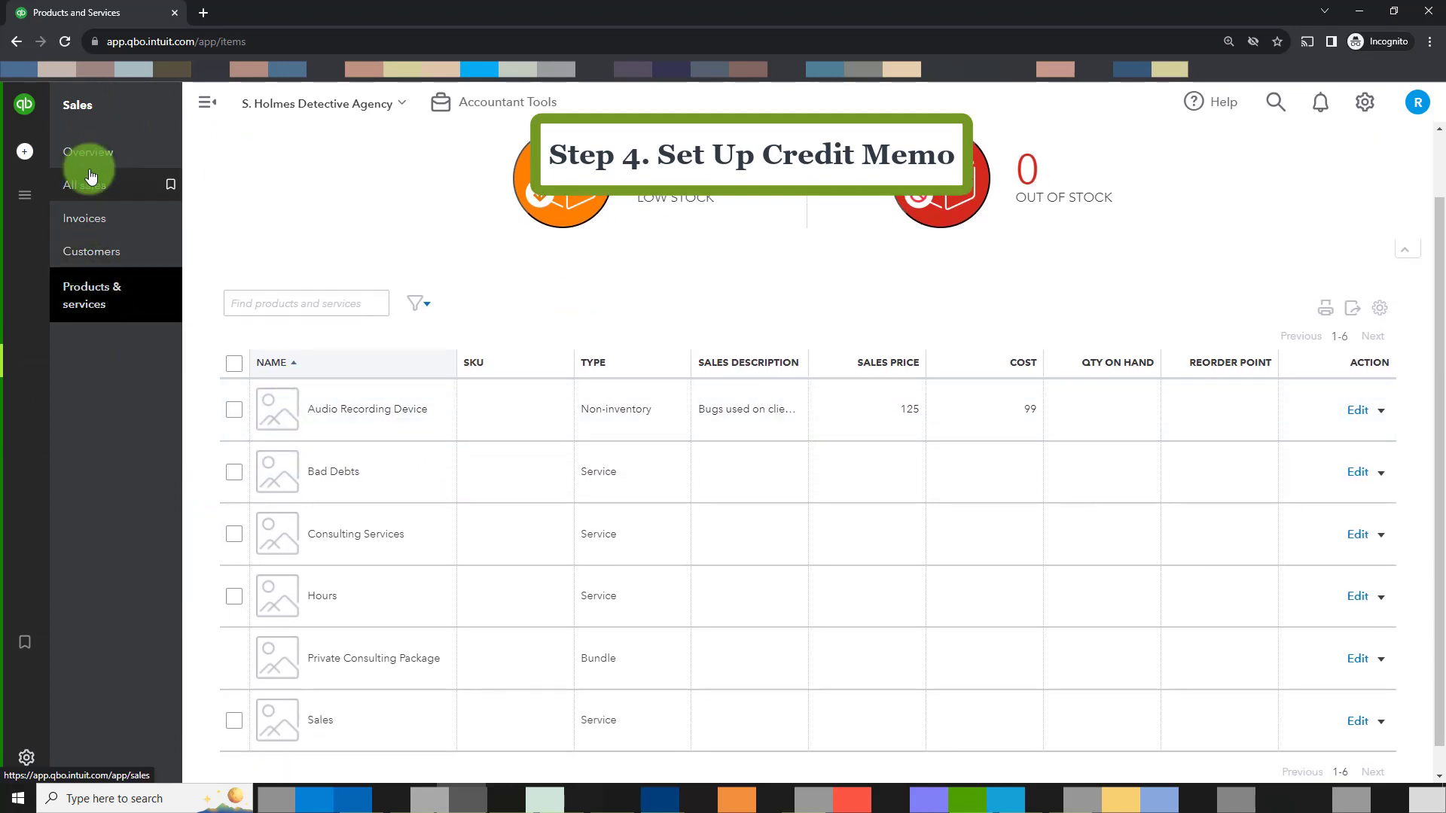
left_click(98, 257)
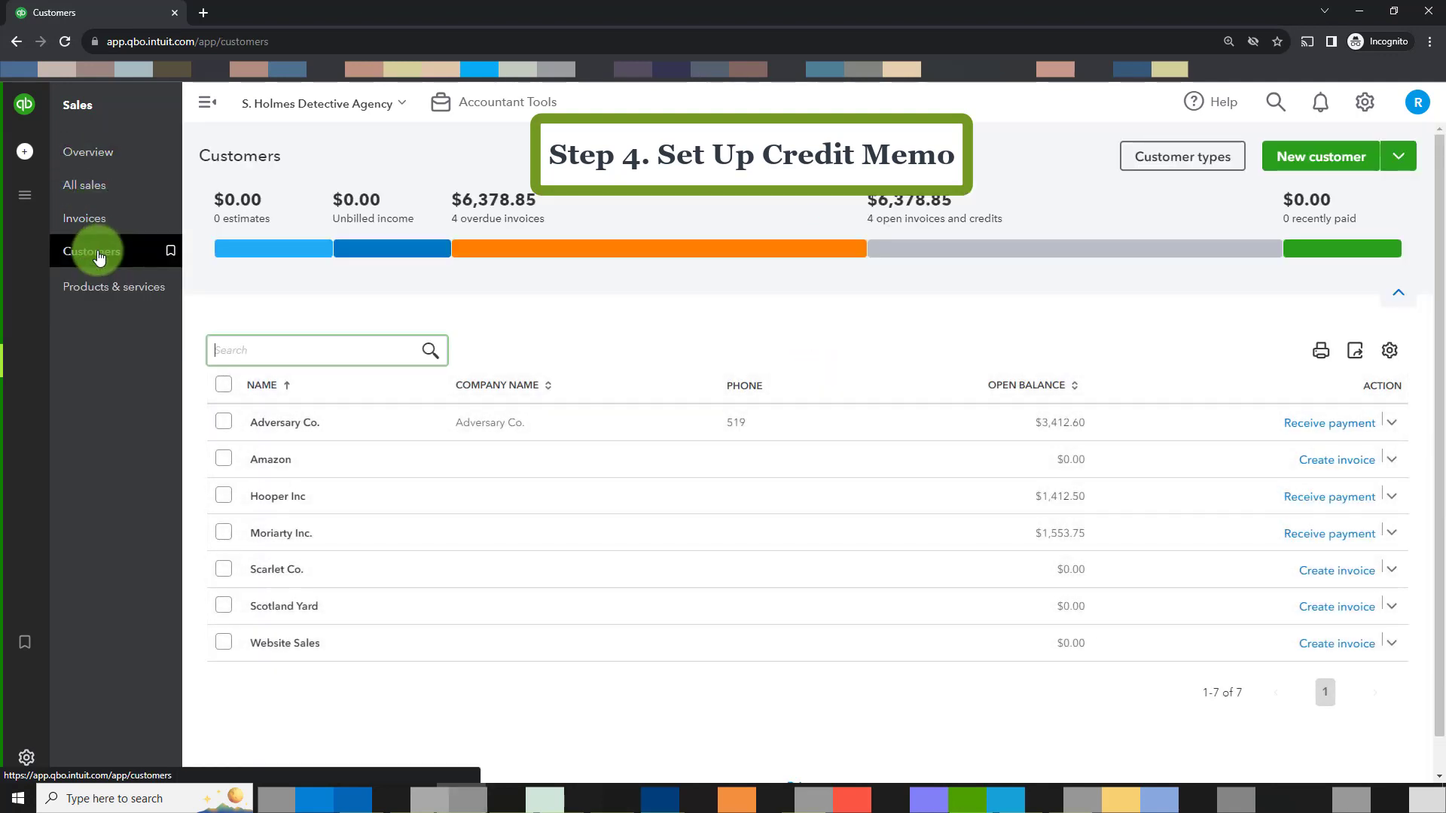
left_click(269, 534)
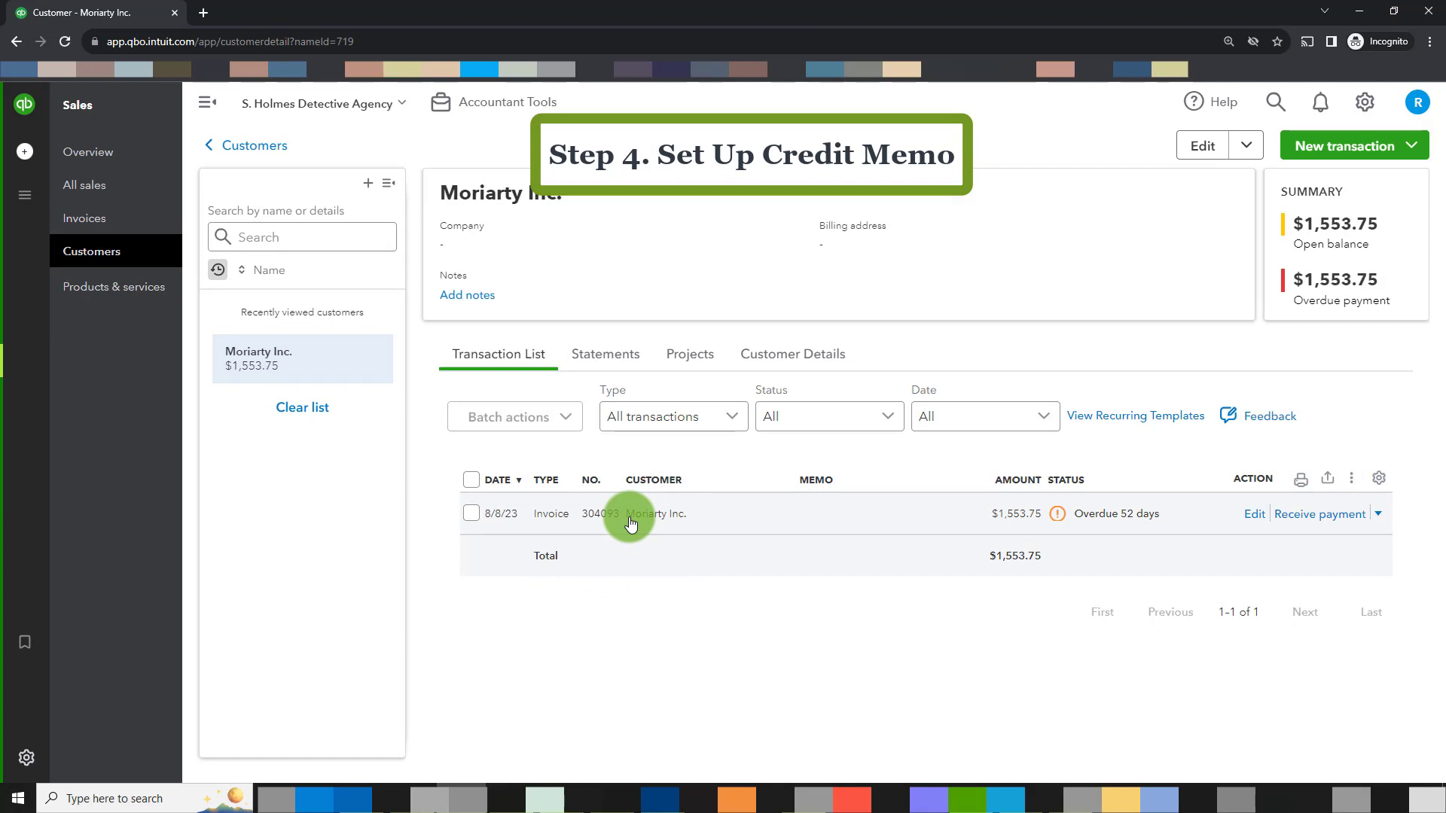
Open Moriarty Inc.'s overdue invoice in full, examine its line items, sales tax and total, and close it.
left_click(1379, 517)
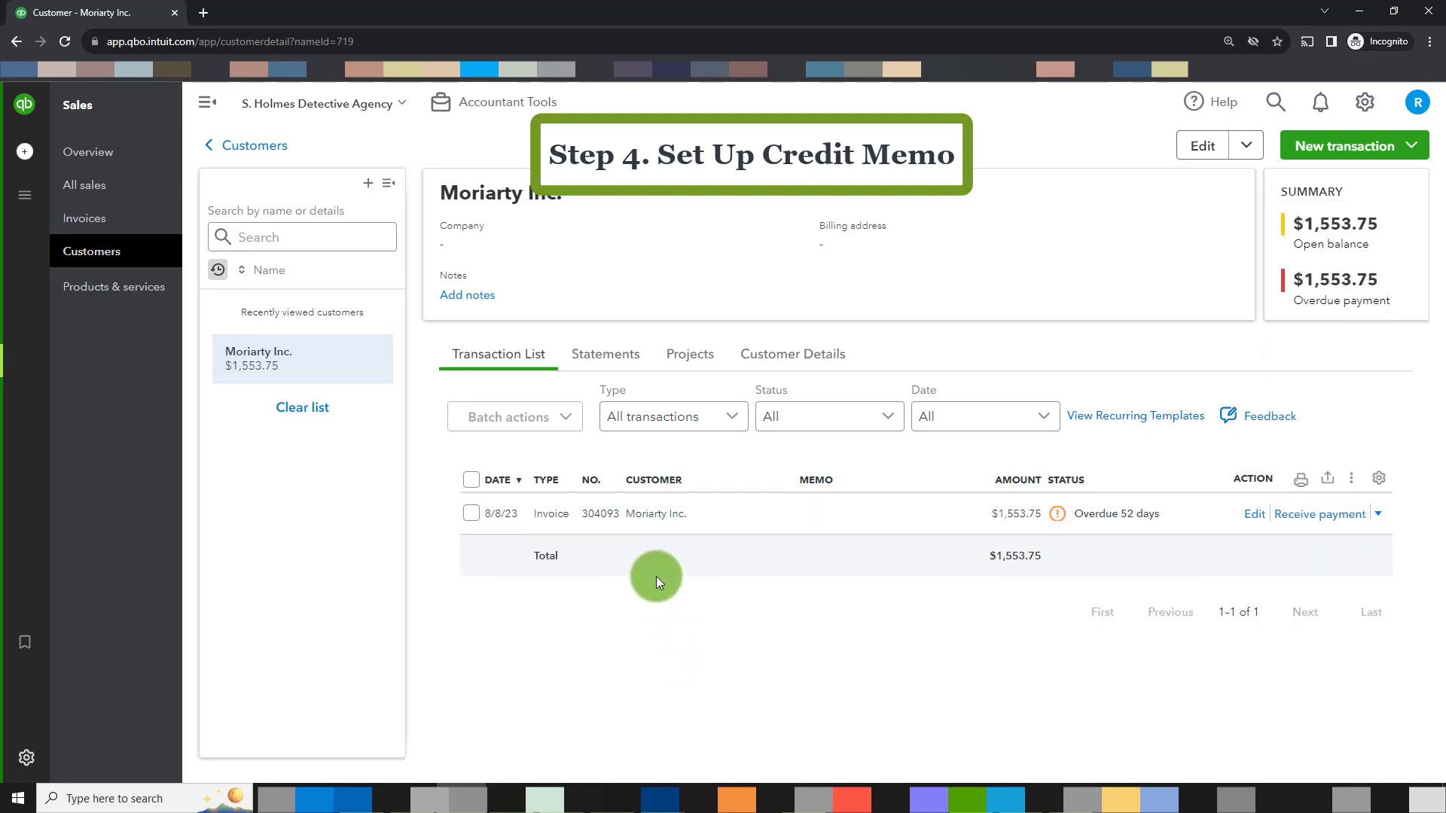
left_click(631, 519)
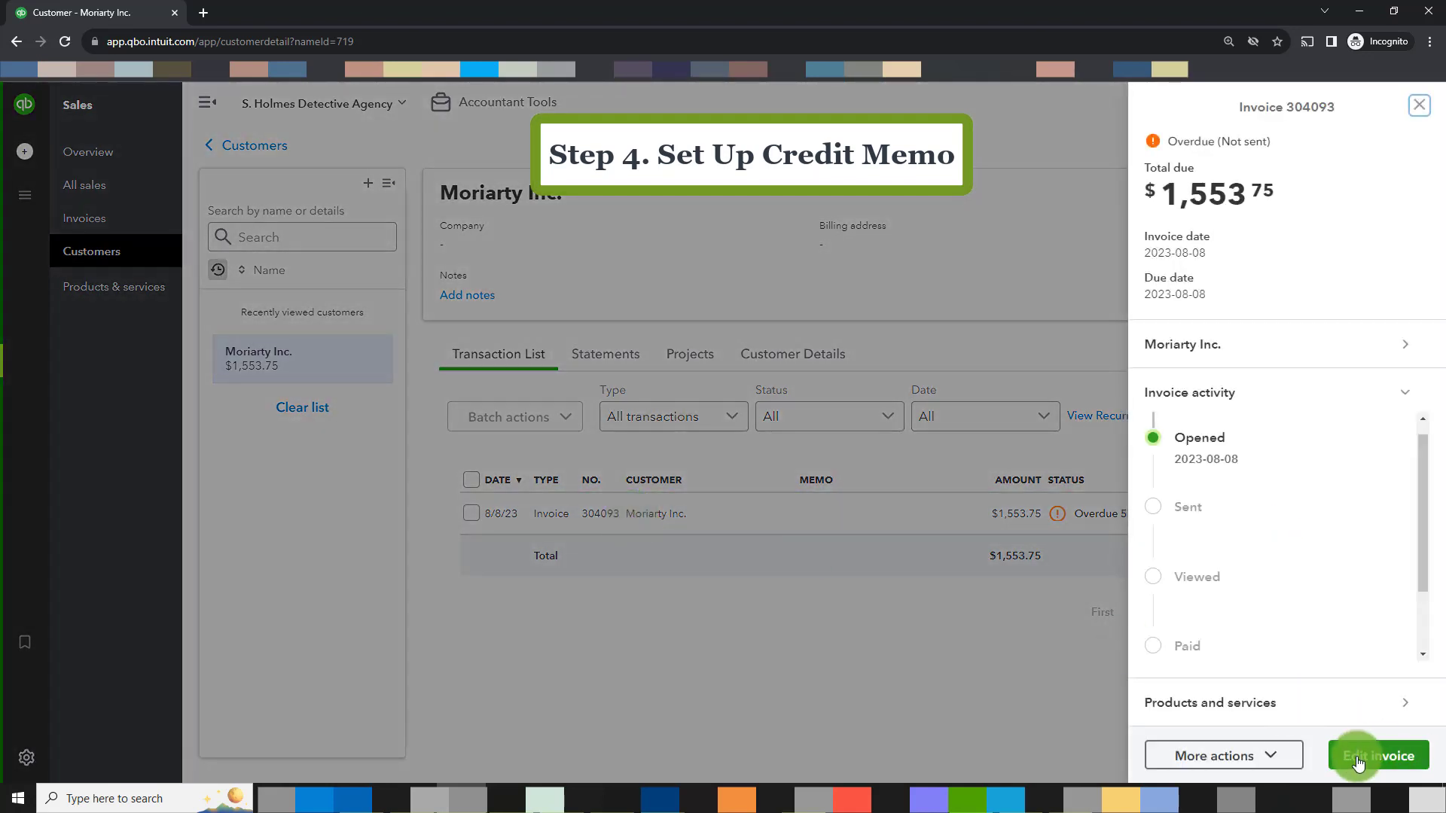
left_click(1357, 759)
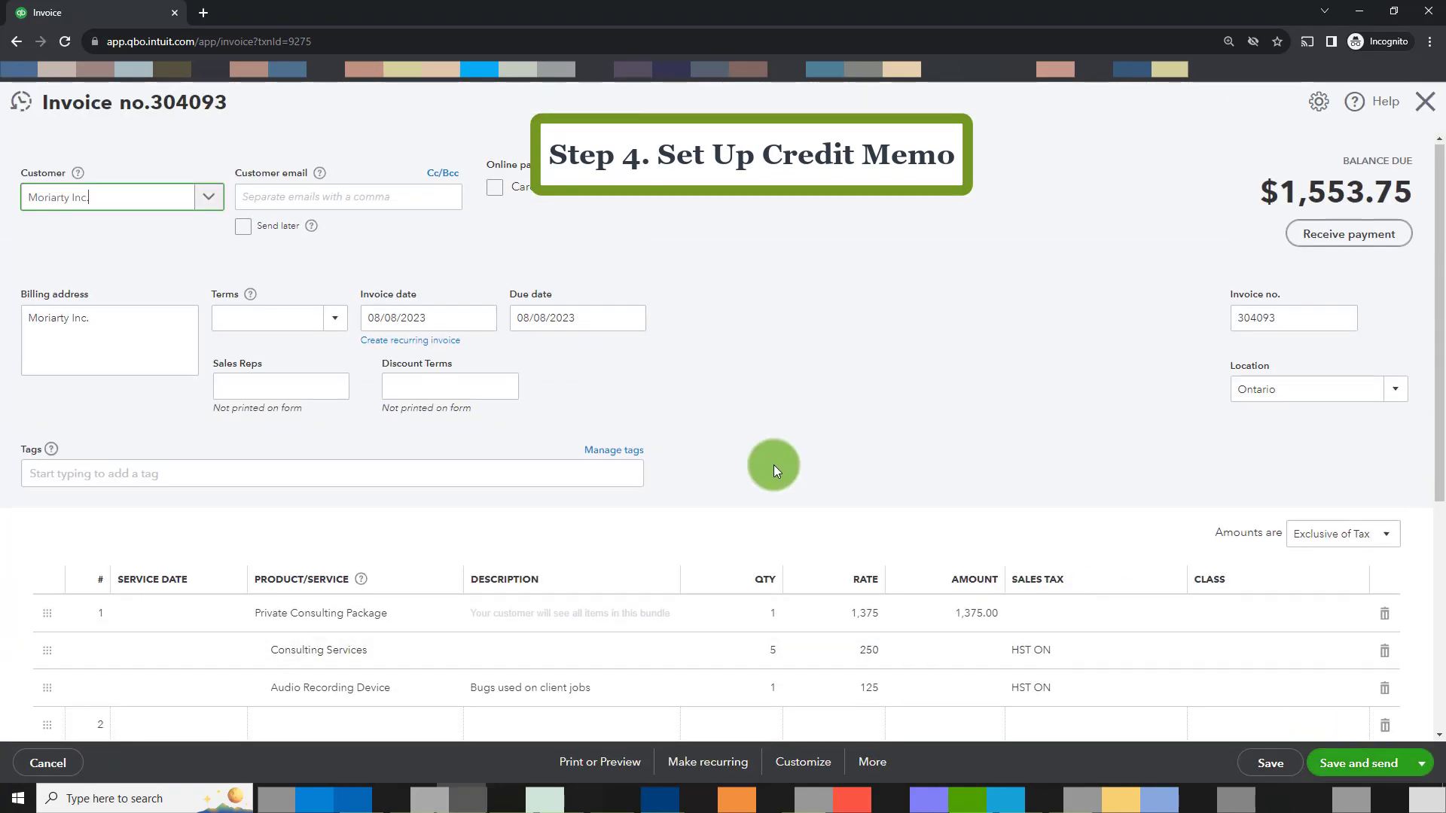
scroll(774, 468, "down", 1)
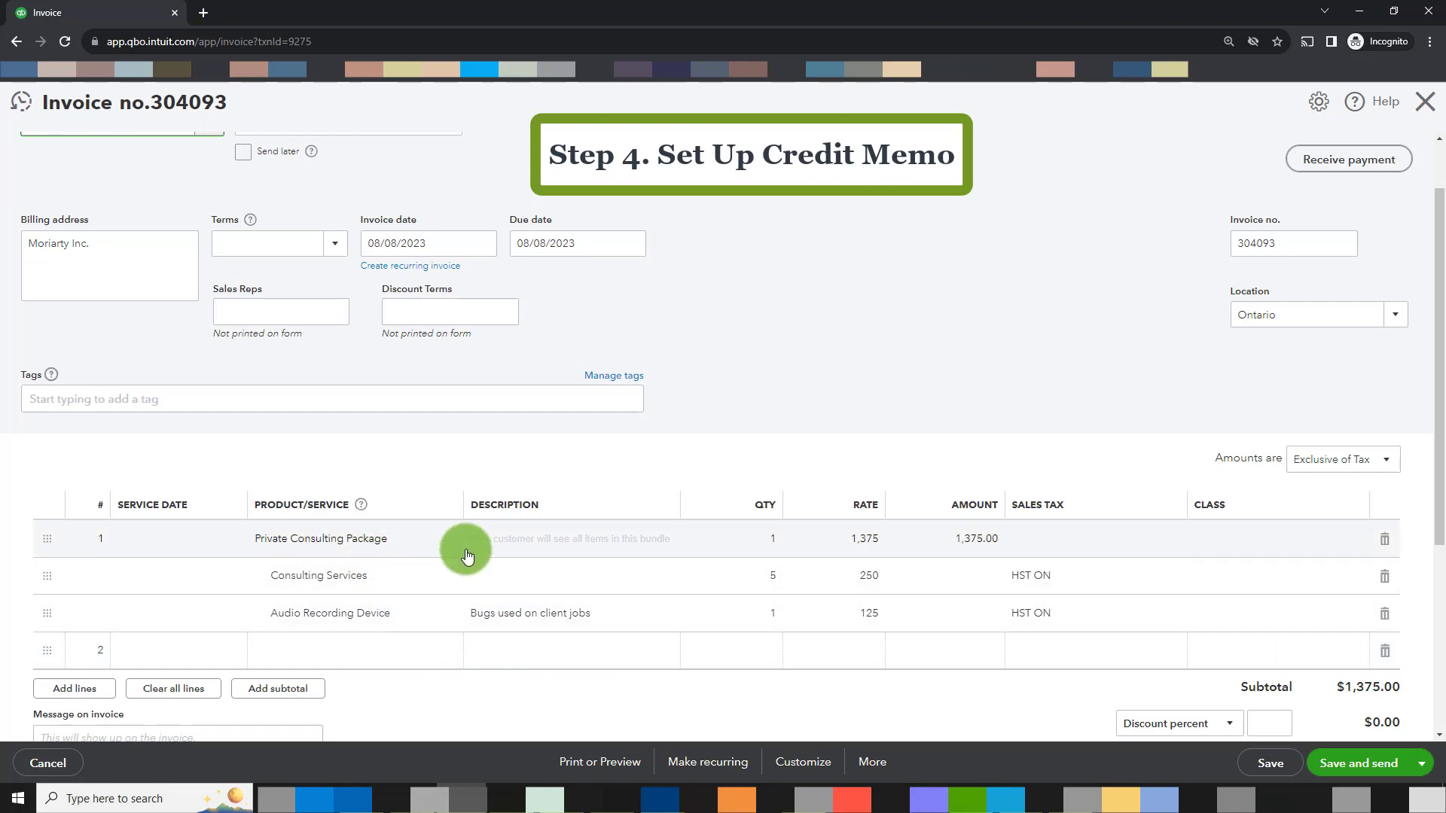
scroll(750, 569, "down", 1)
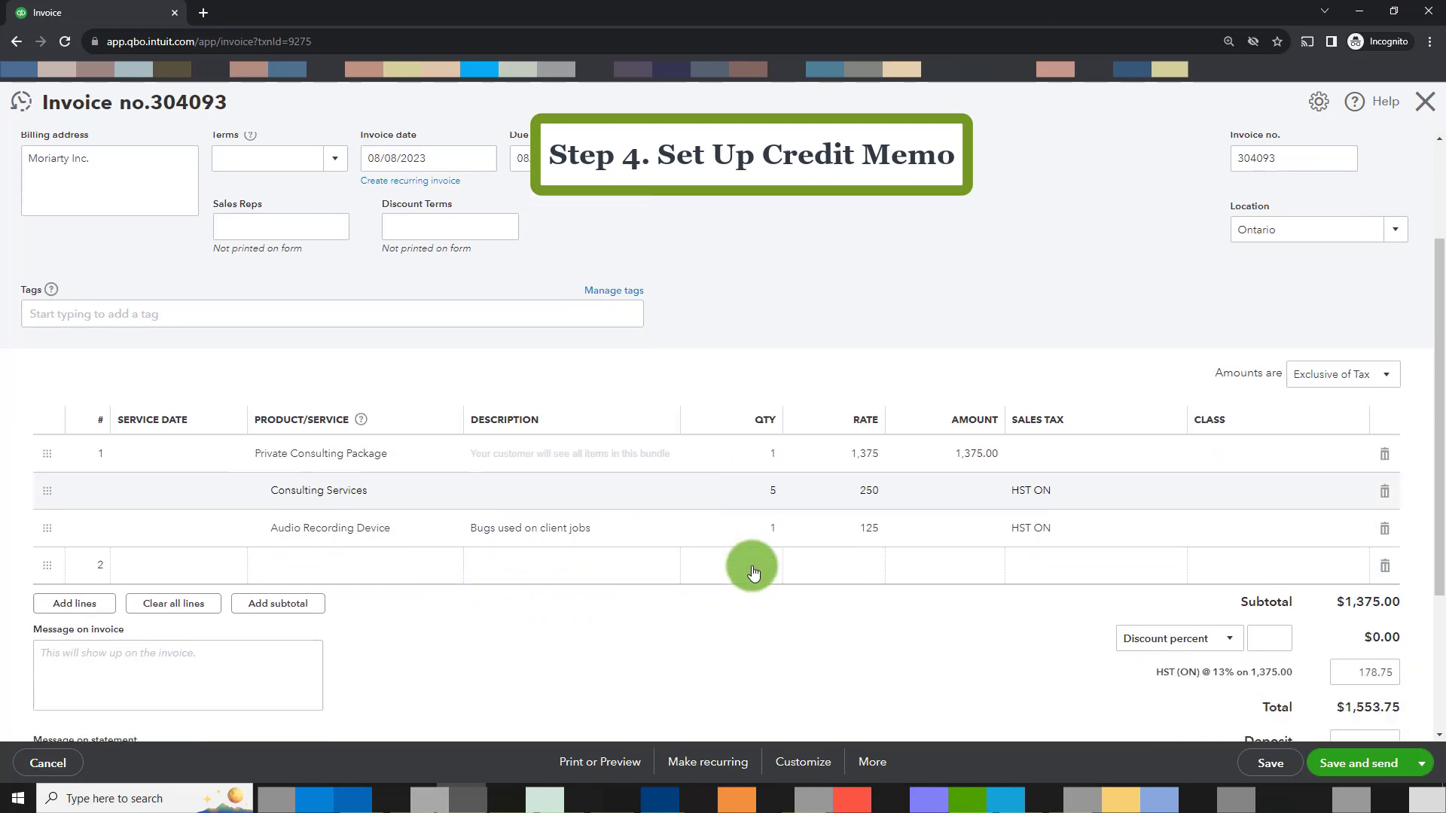
scroll(753, 572, "down", 1)
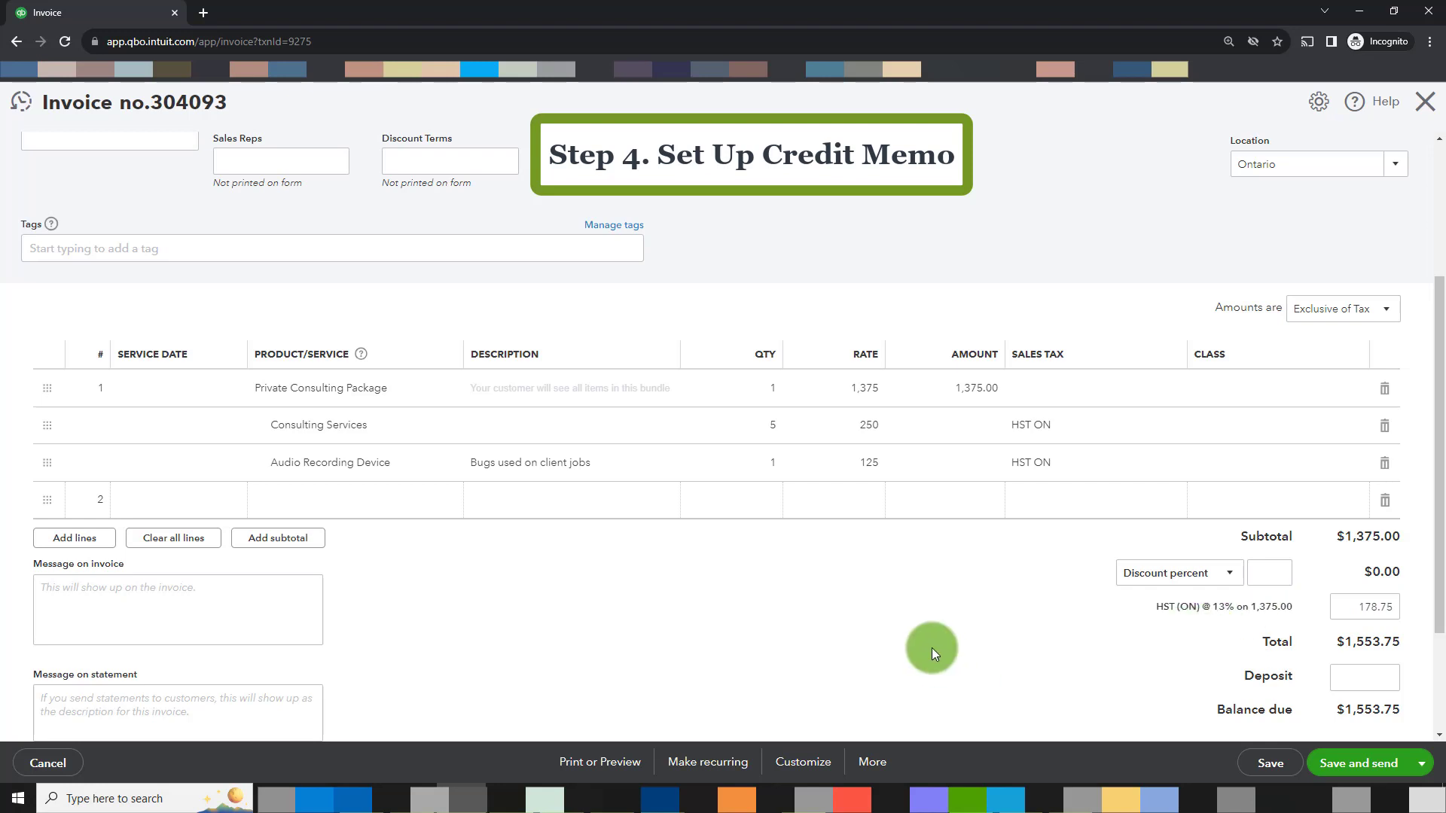
scroll(932, 647, "up", 2)
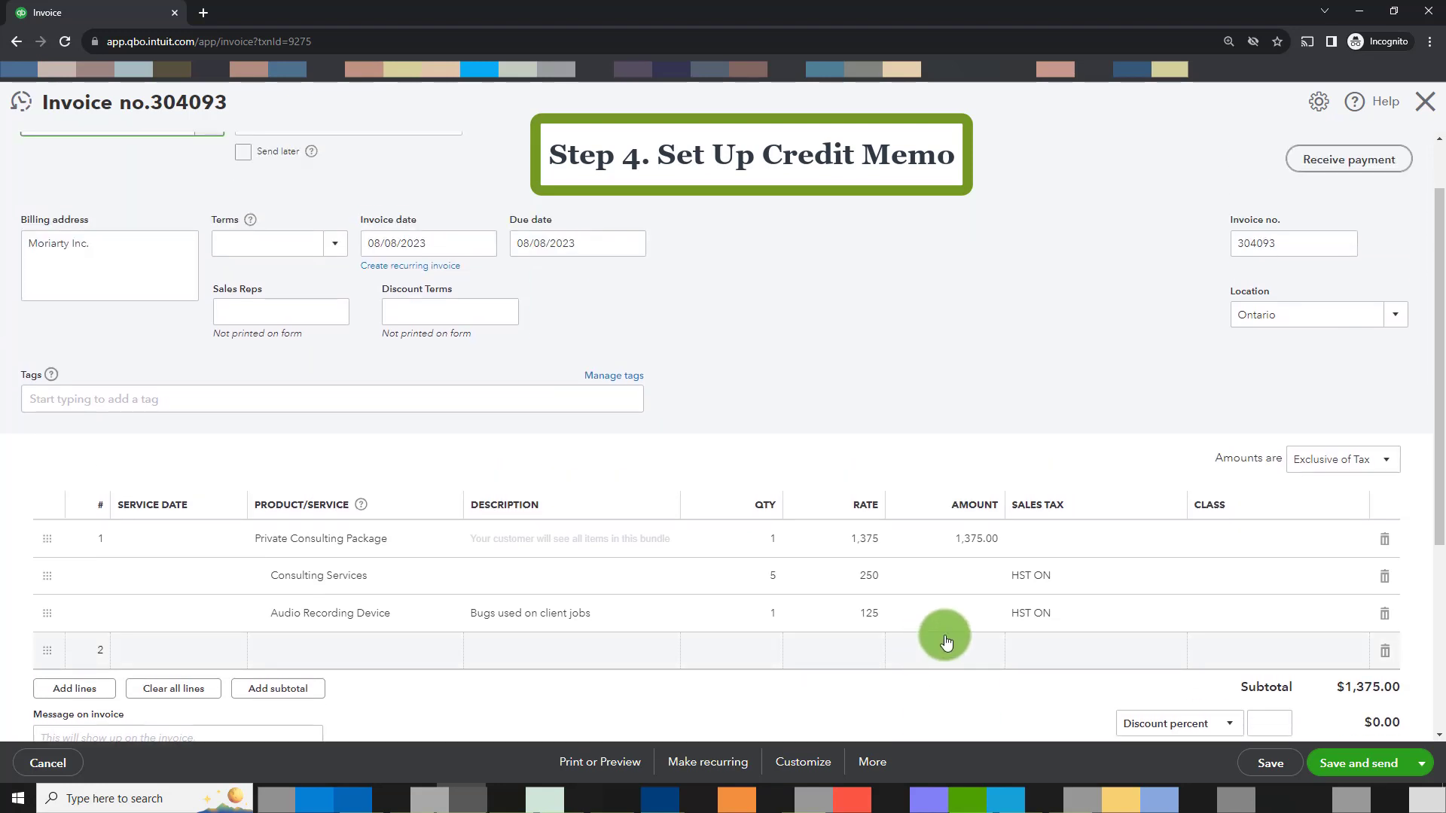
scroll(941, 640, "up", 1)
scroll(932, 637, "down", 2)
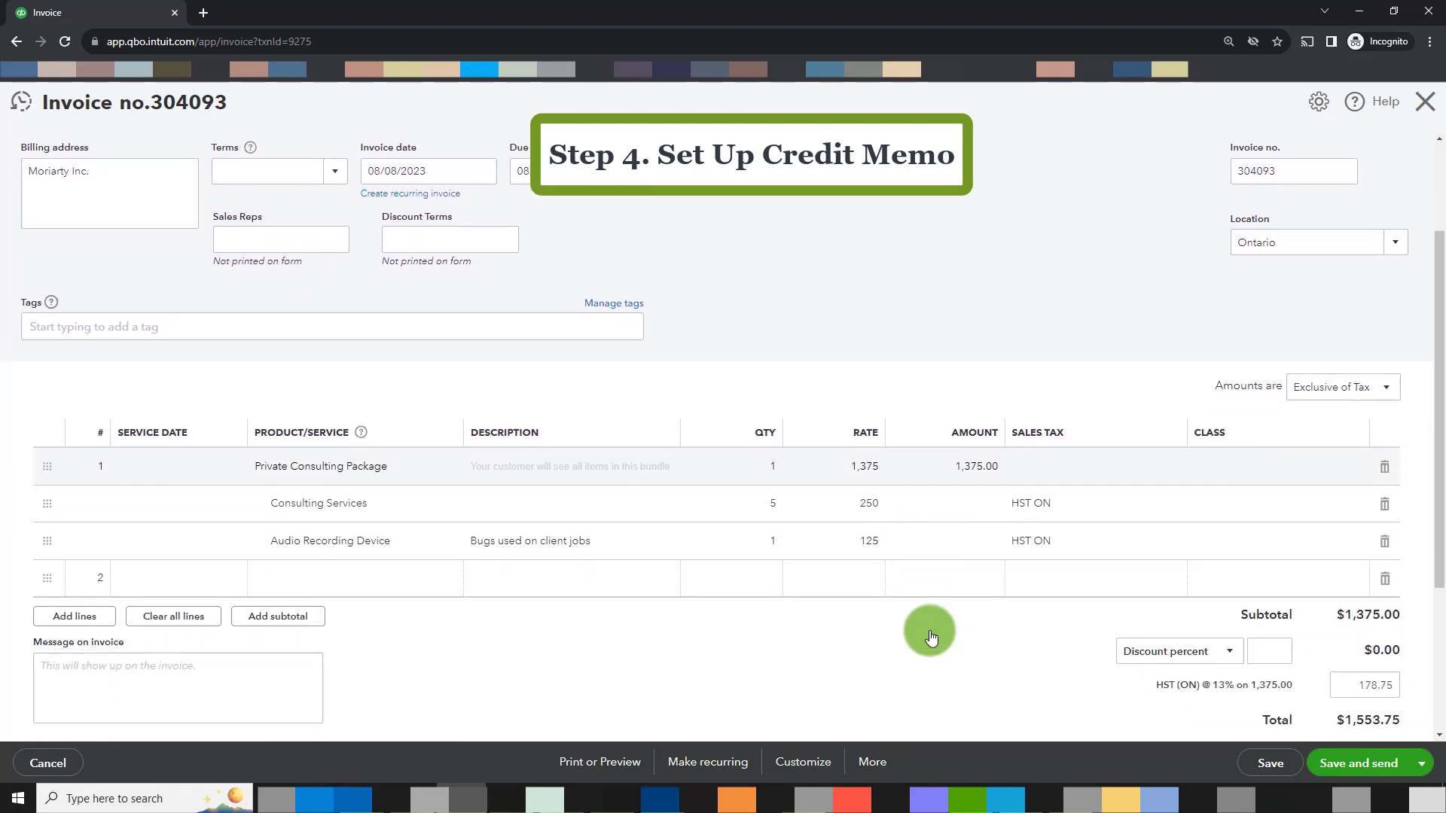
scroll(930, 634, "down", 2)
scroll(926, 631, "up", 4)
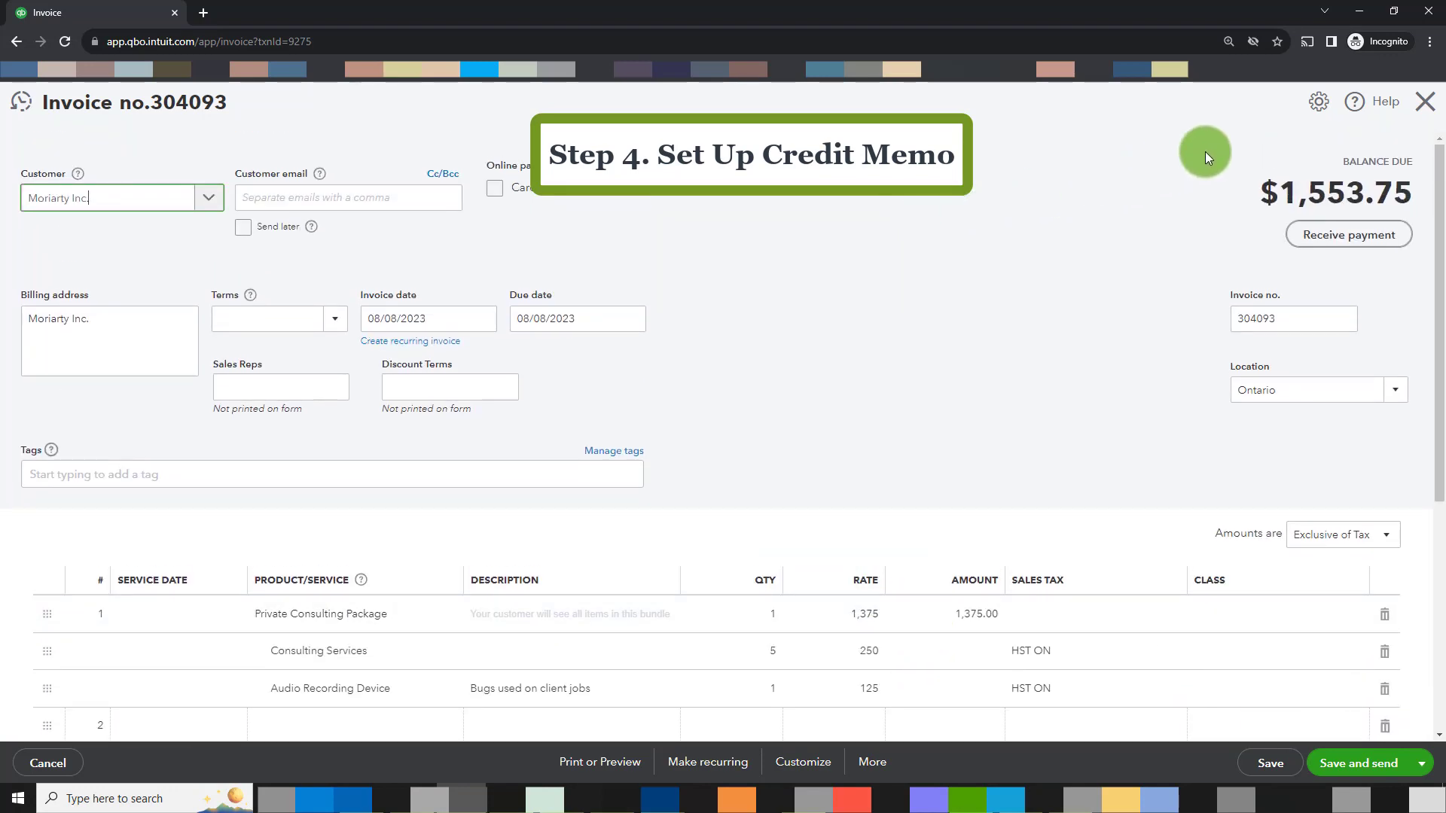
left_click(1421, 104)
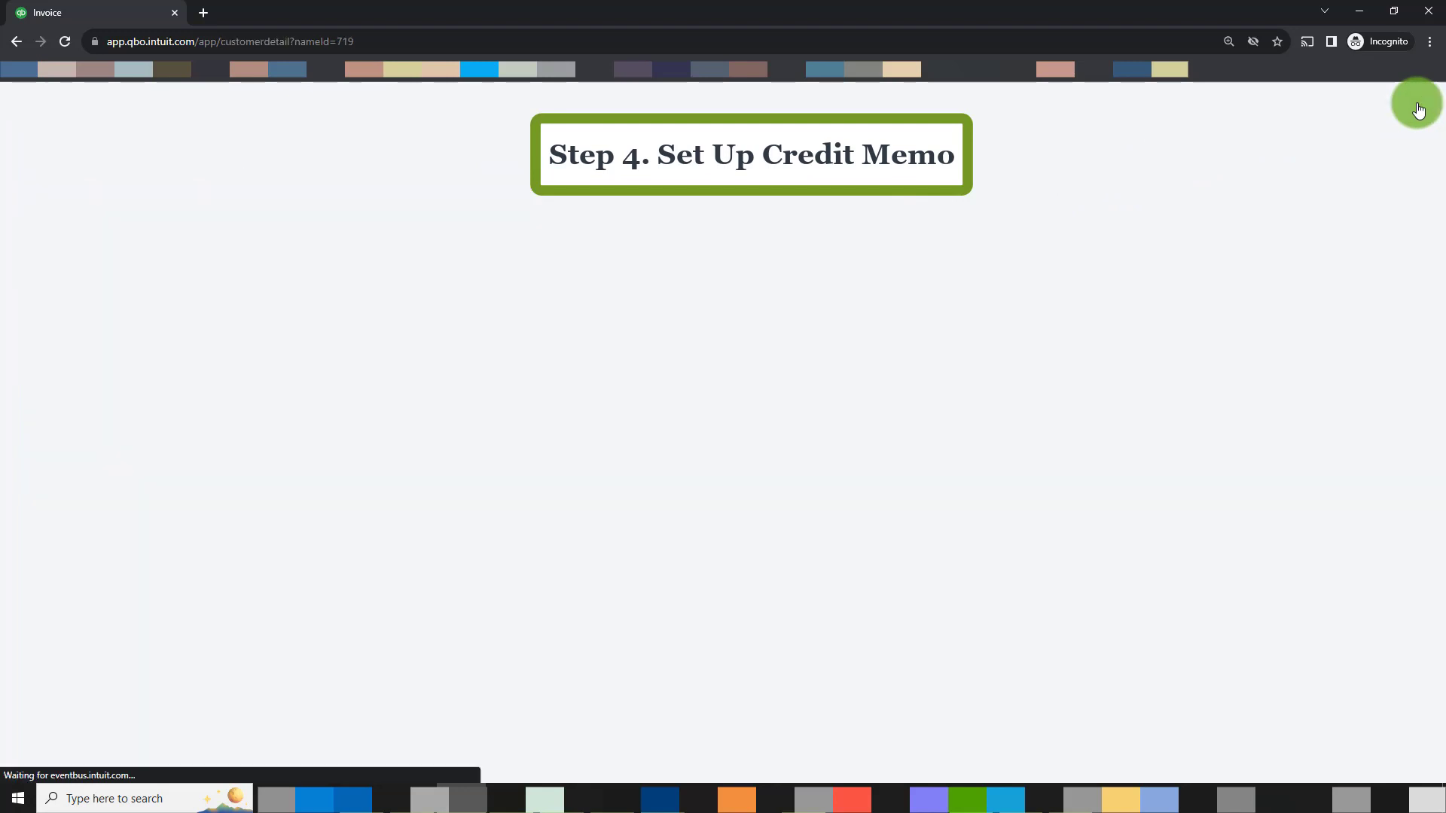
Create a credit memo for Moriarty Inc. and change its number to CM304095.
left_click(1397, 150)
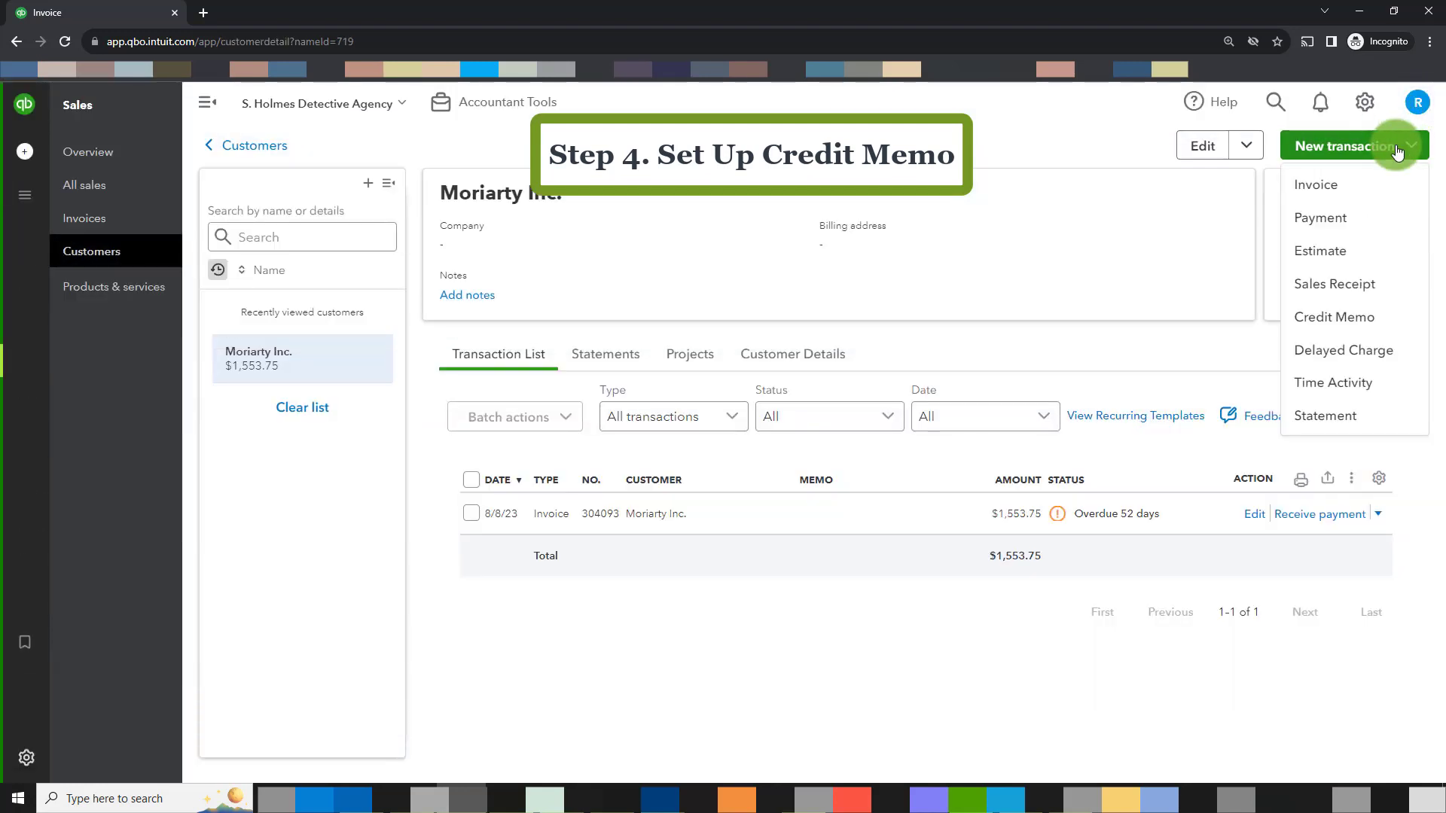
left_click(1334, 323)
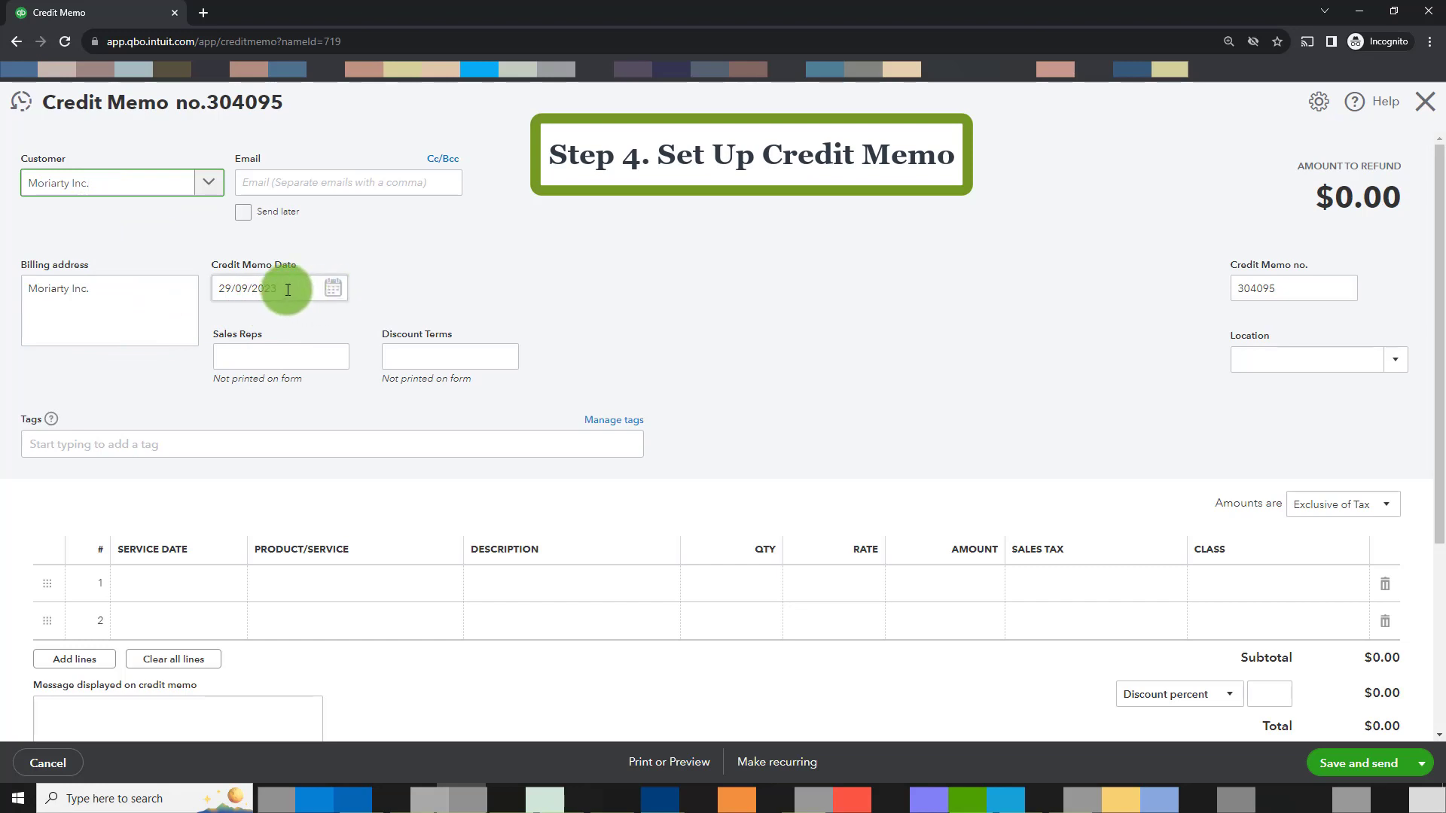
double_click(1295, 286)
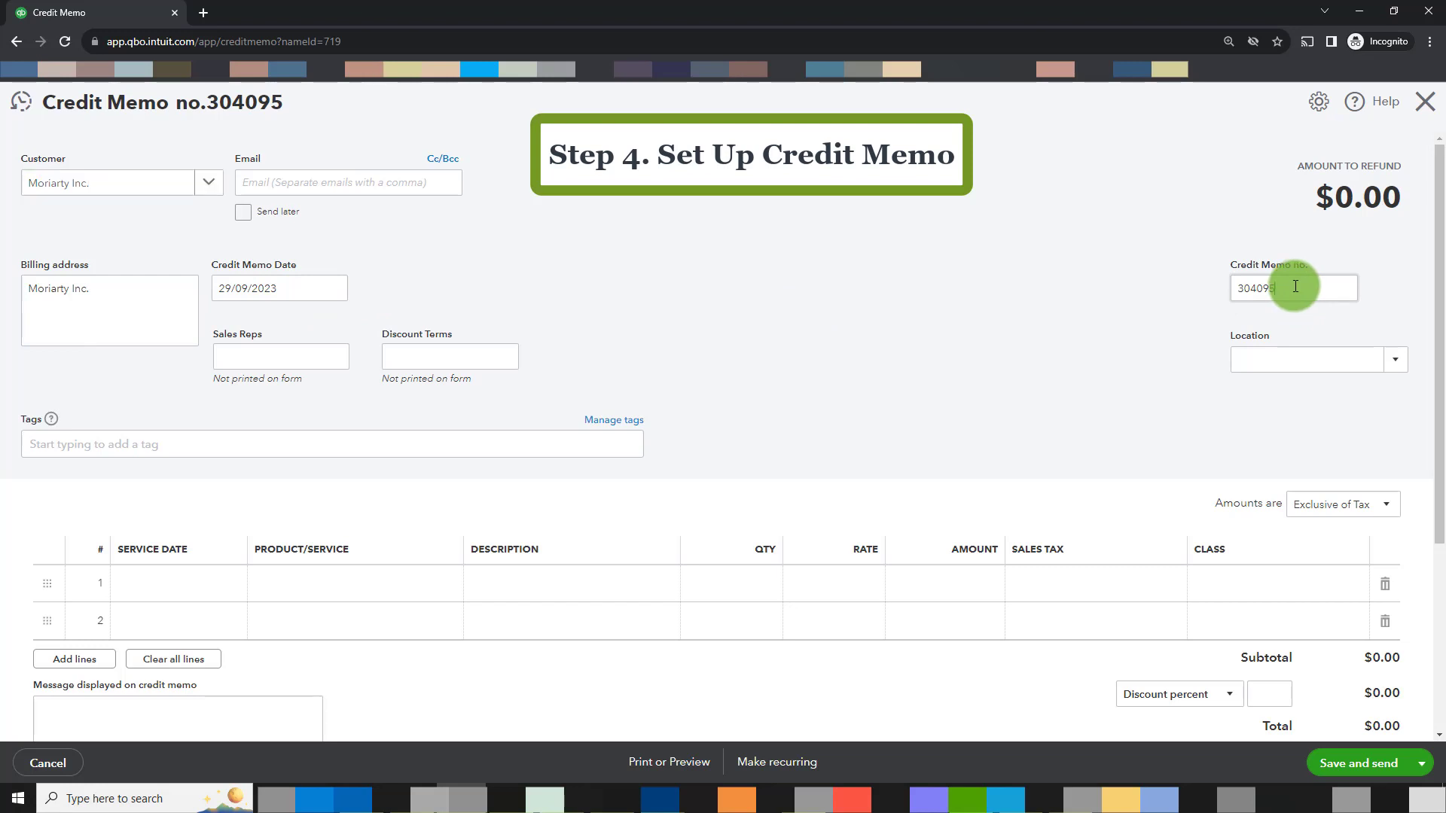
left_click(990, 267)
left_click_drag(1235, 289, 1287, 285)
left_click(1287, 285)
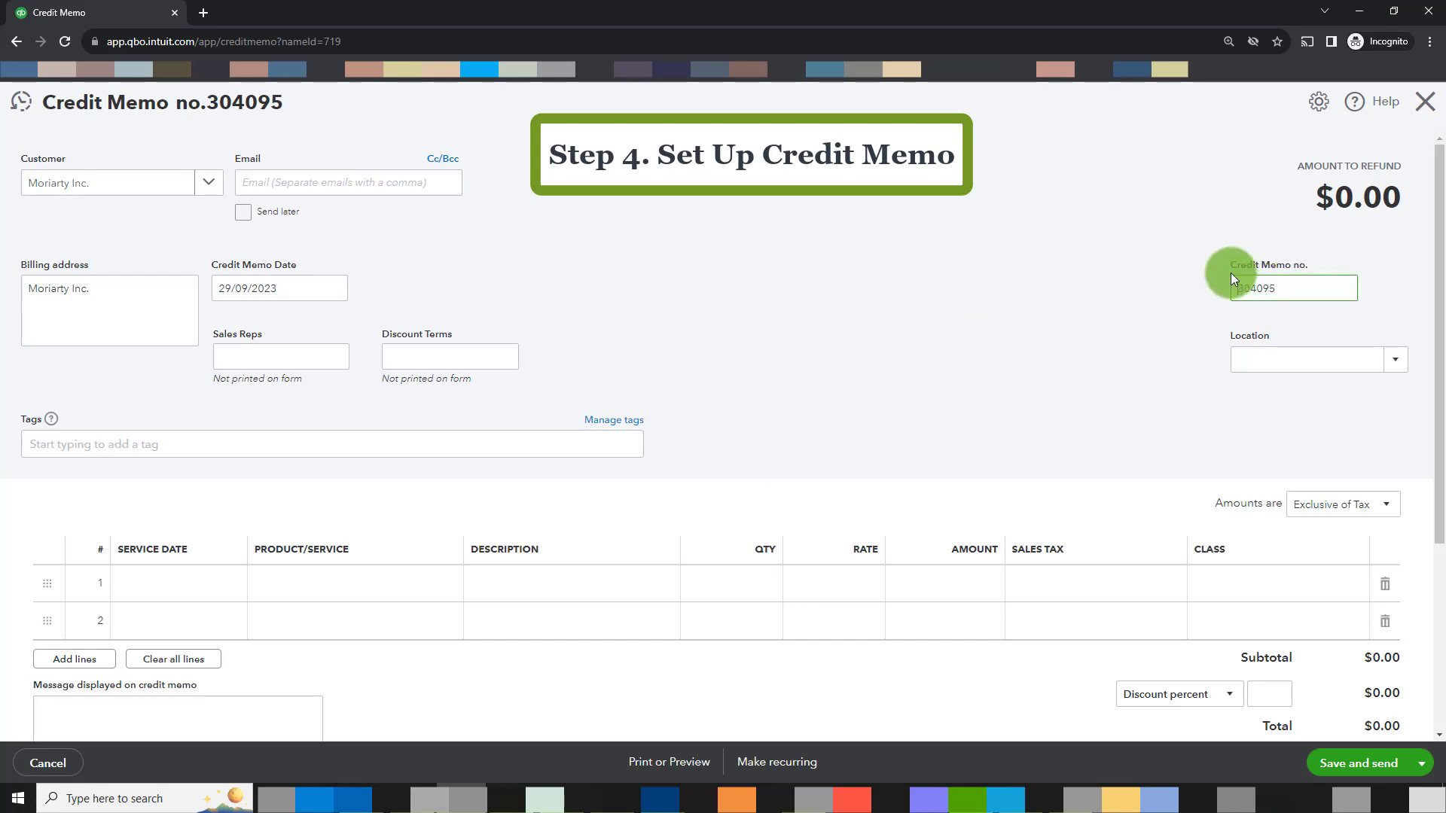
type("Cm")
key("BackSpace")
type("M")
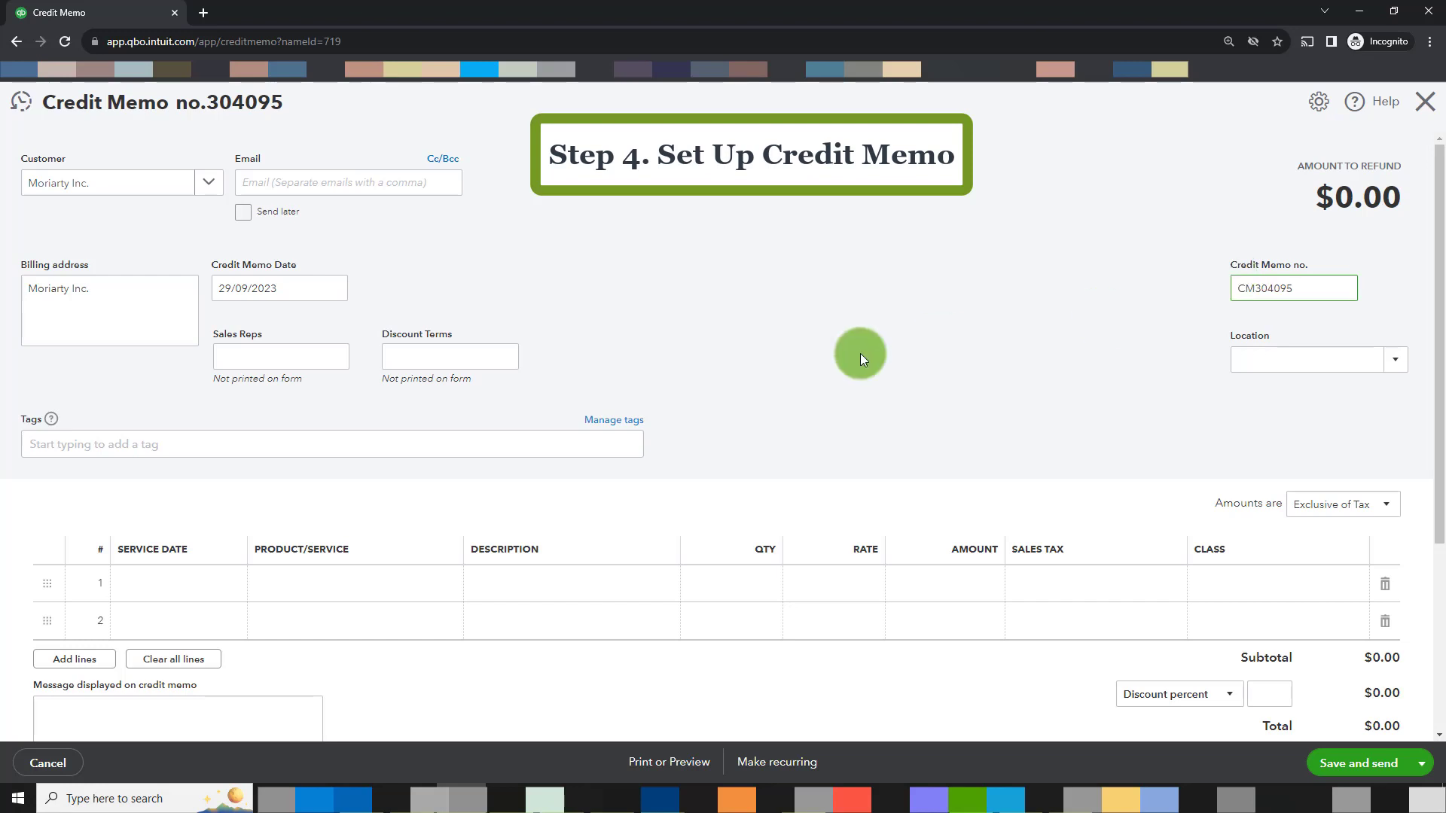
left_click(792, 367)
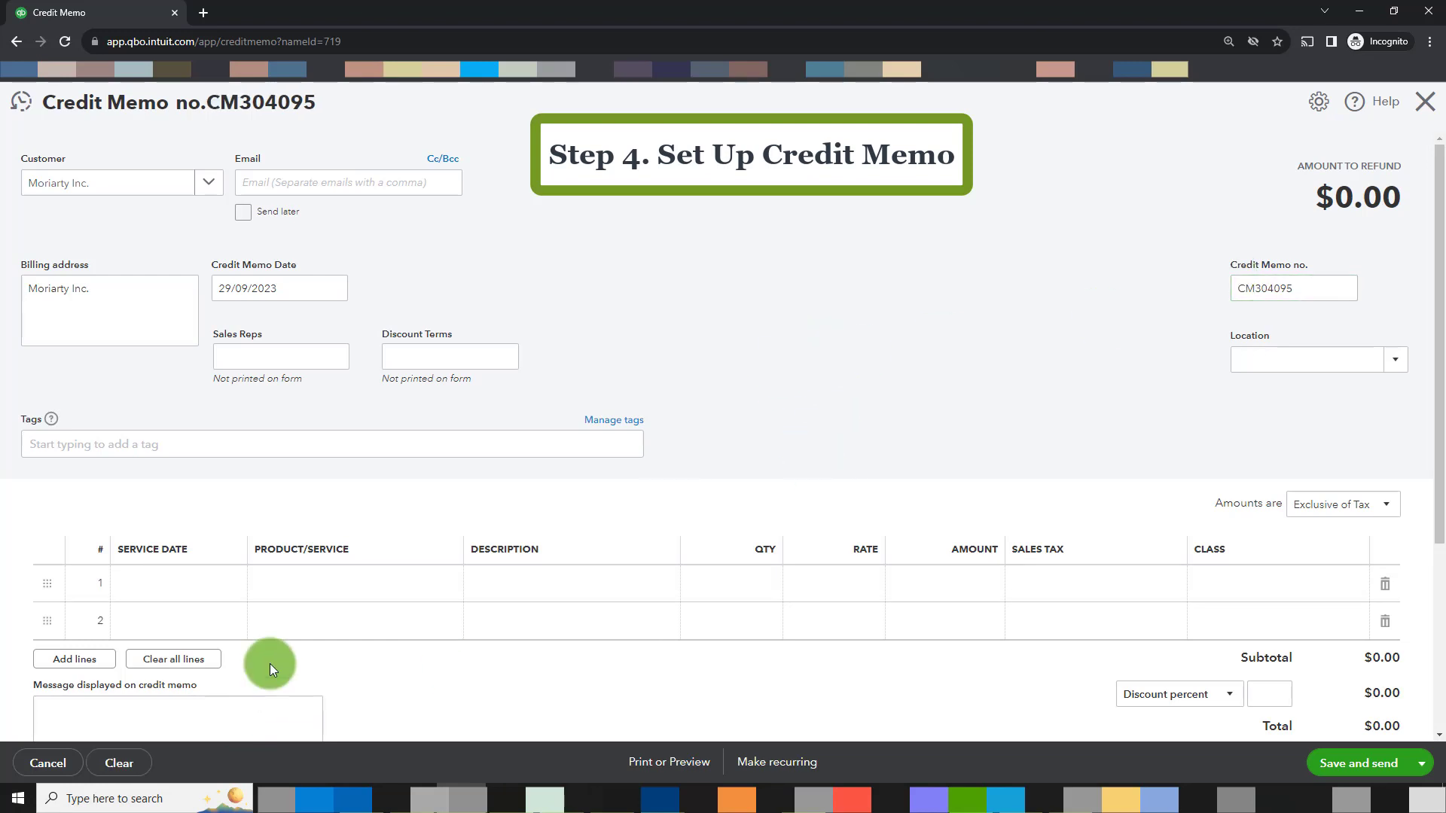
Fill the credit memo's first line with the Bad Debts item at a rate of 1375.
left_click(329, 598)
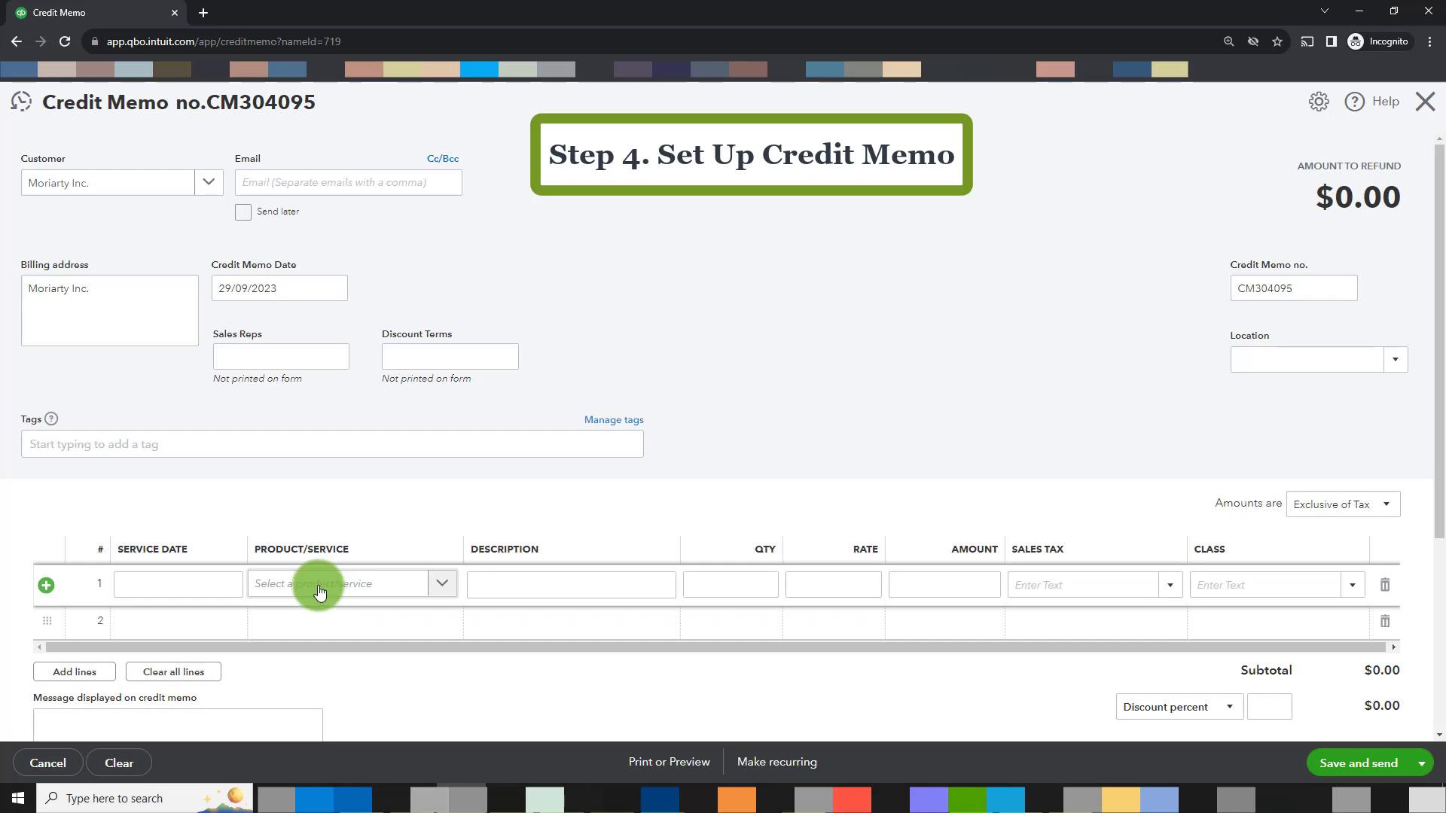
left_click(441, 584)
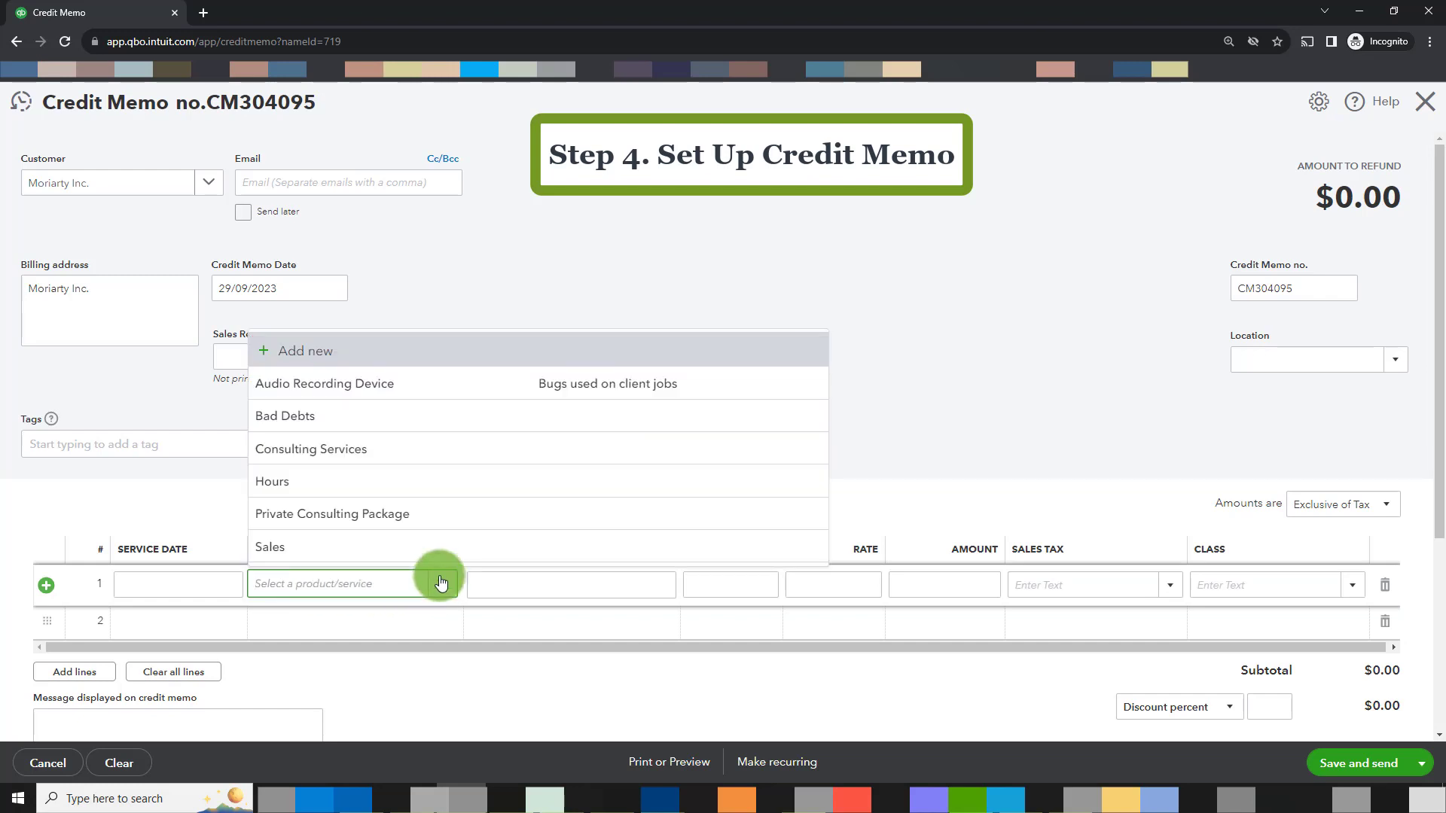
left_click(360, 418)
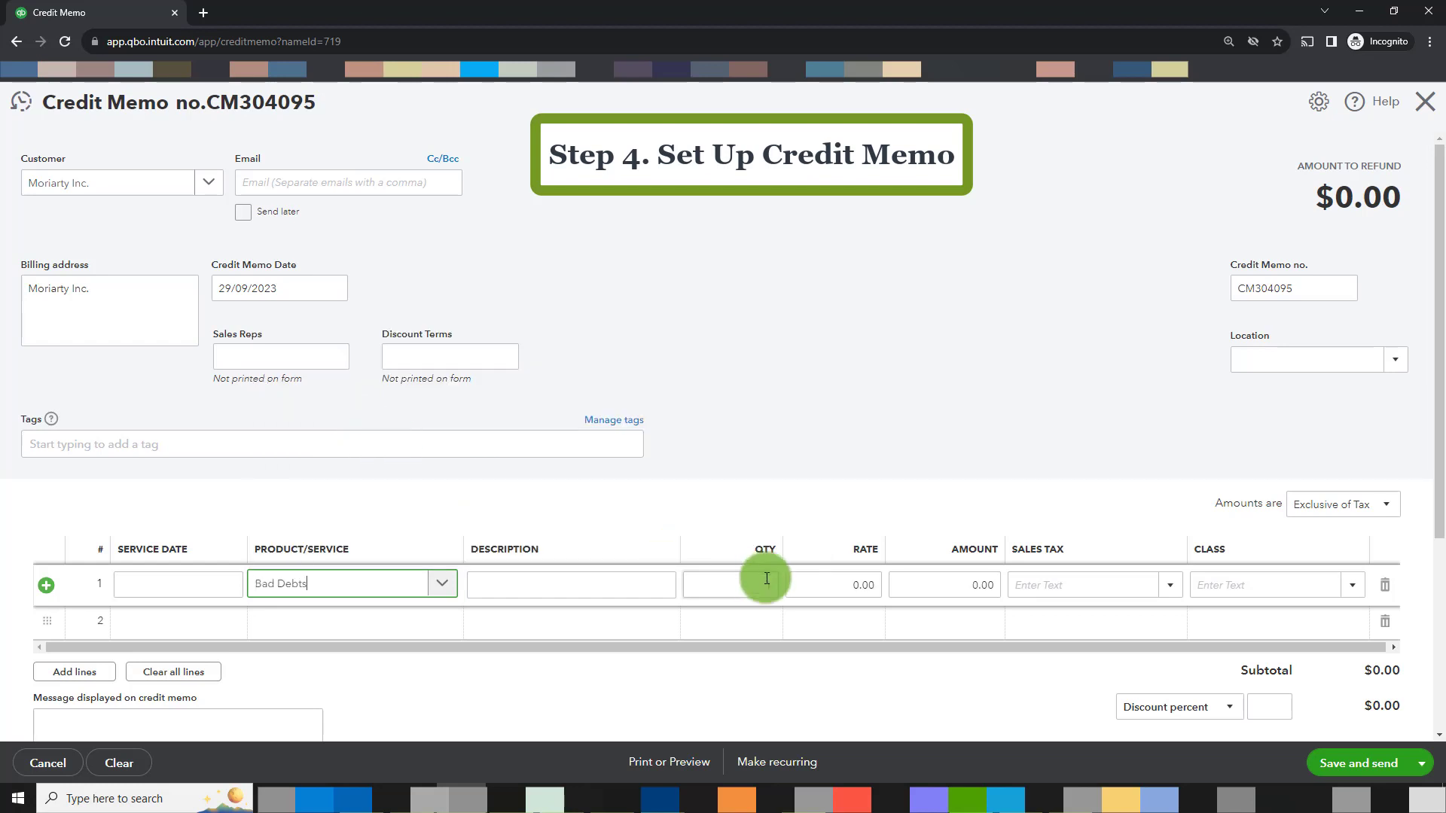
left_click(832, 585)
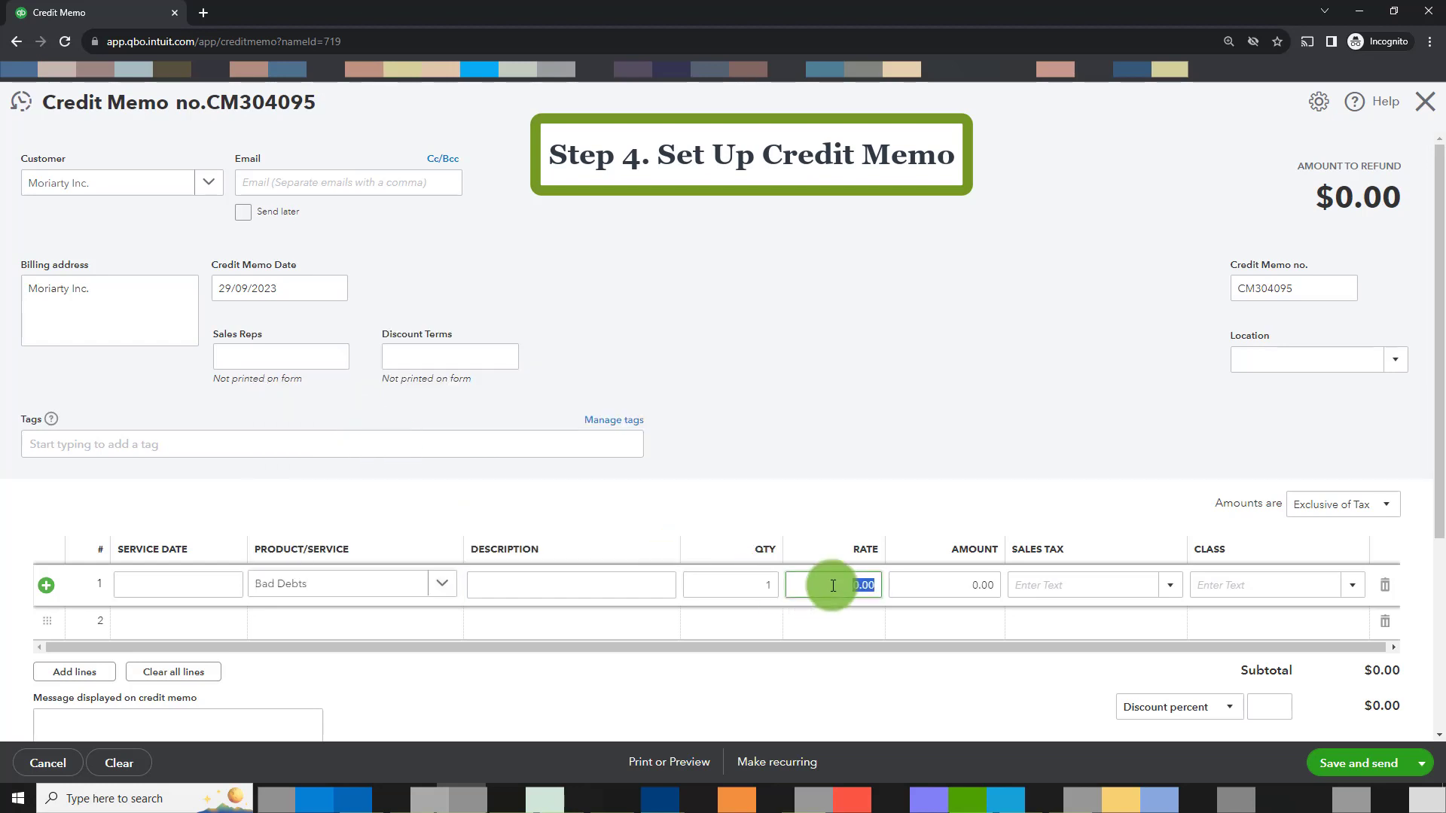
type("1375")
left_click(878, 360)
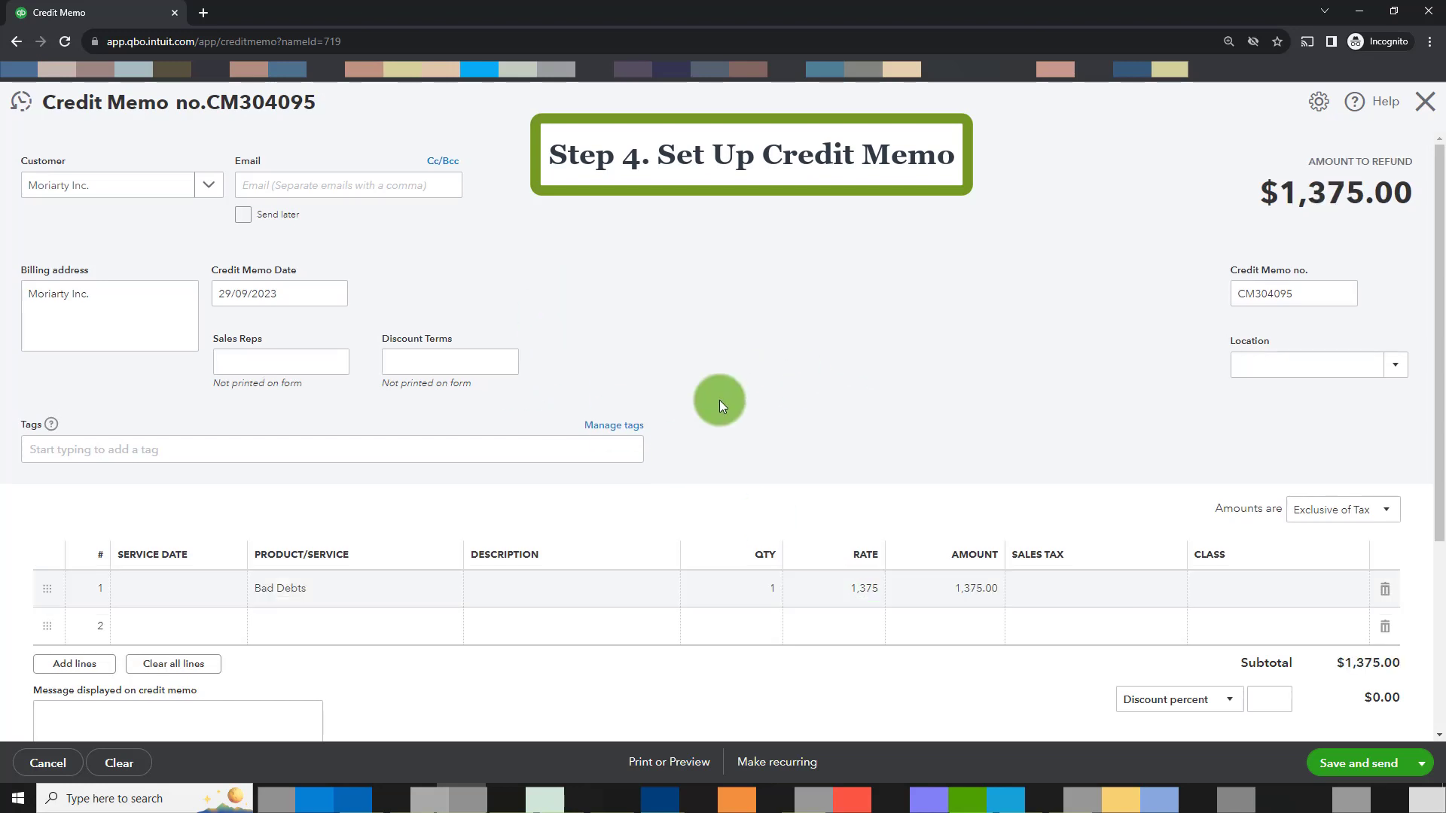
Apply HST ON (13%) sales tax to the Bad Debts line, and save and close the credit memo.
left_click(1378, 518)
left_click(1376, 515)
left_click(1143, 590)
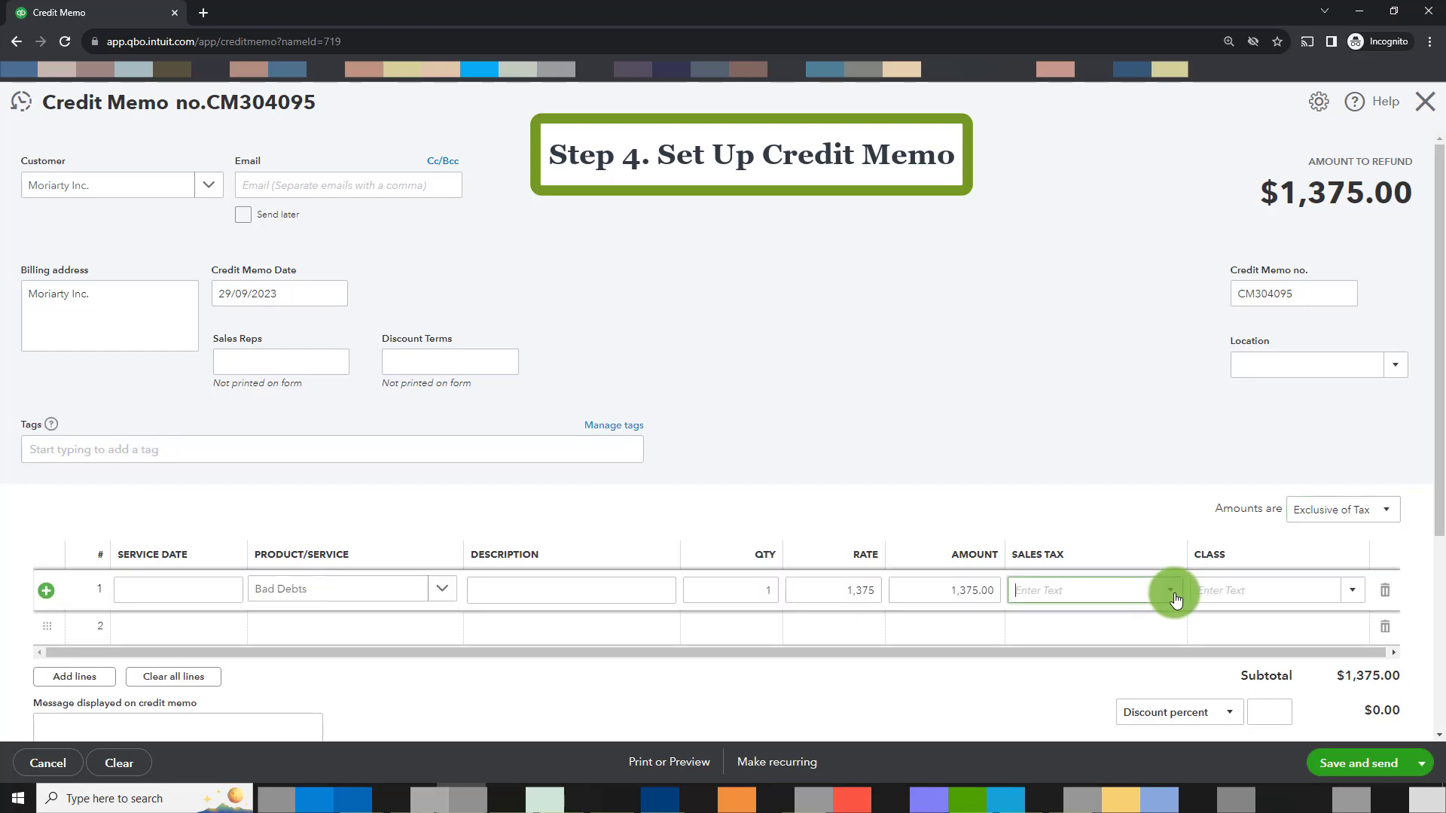
left_click(1173, 593)
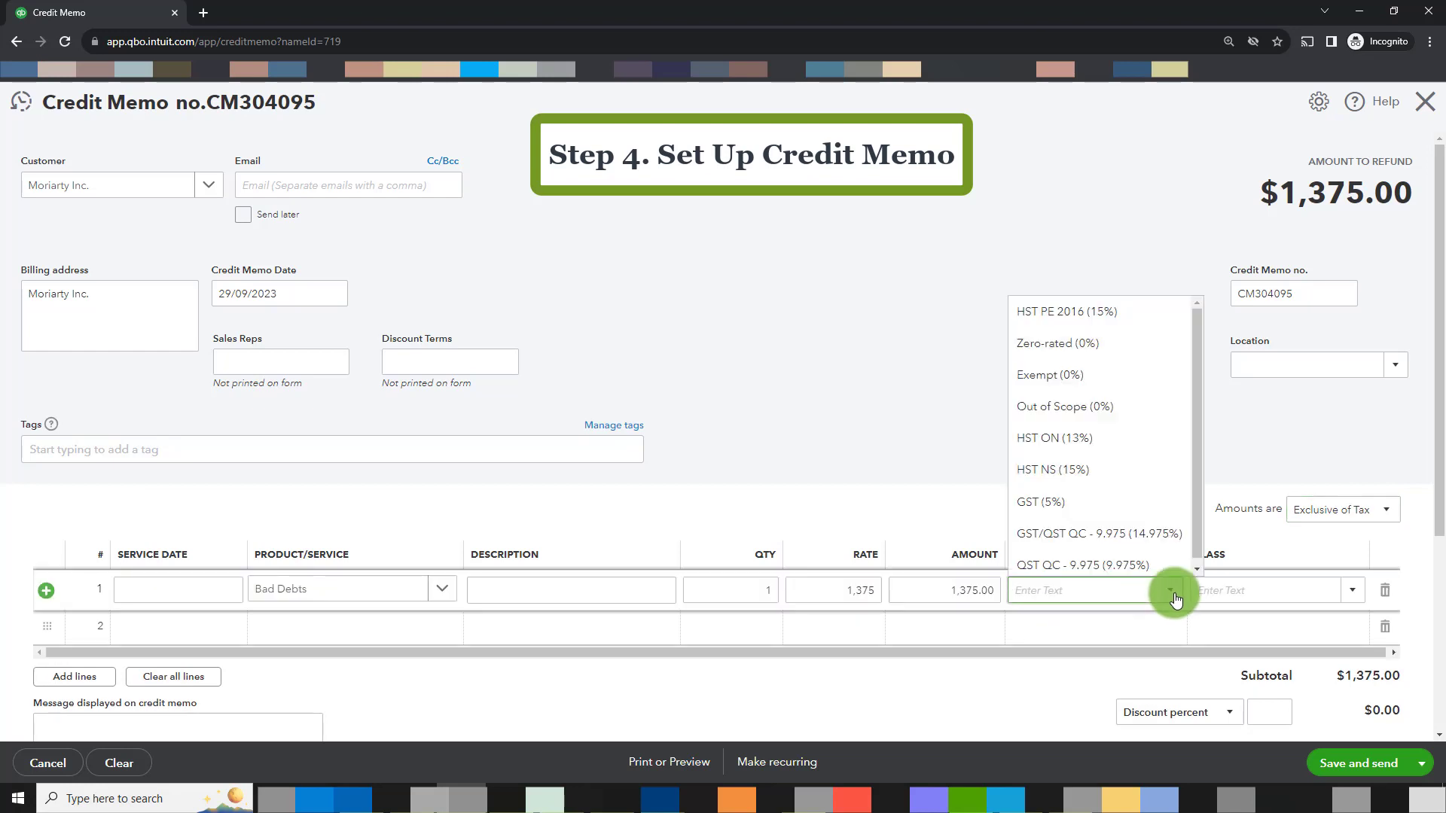
left_click(1087, 441)
scroll(779, 203, "down", 2)
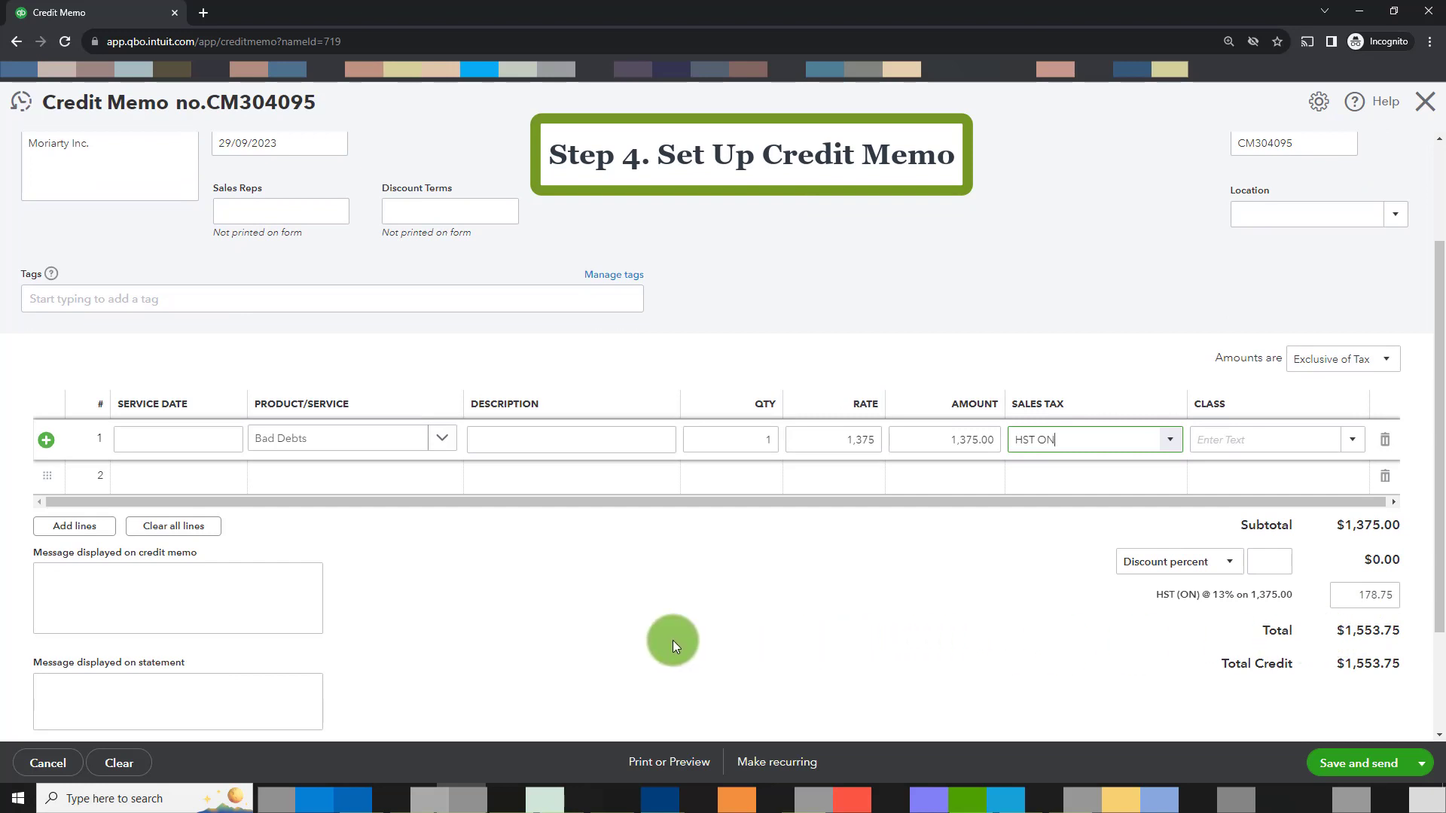
left_click(1420, 763)
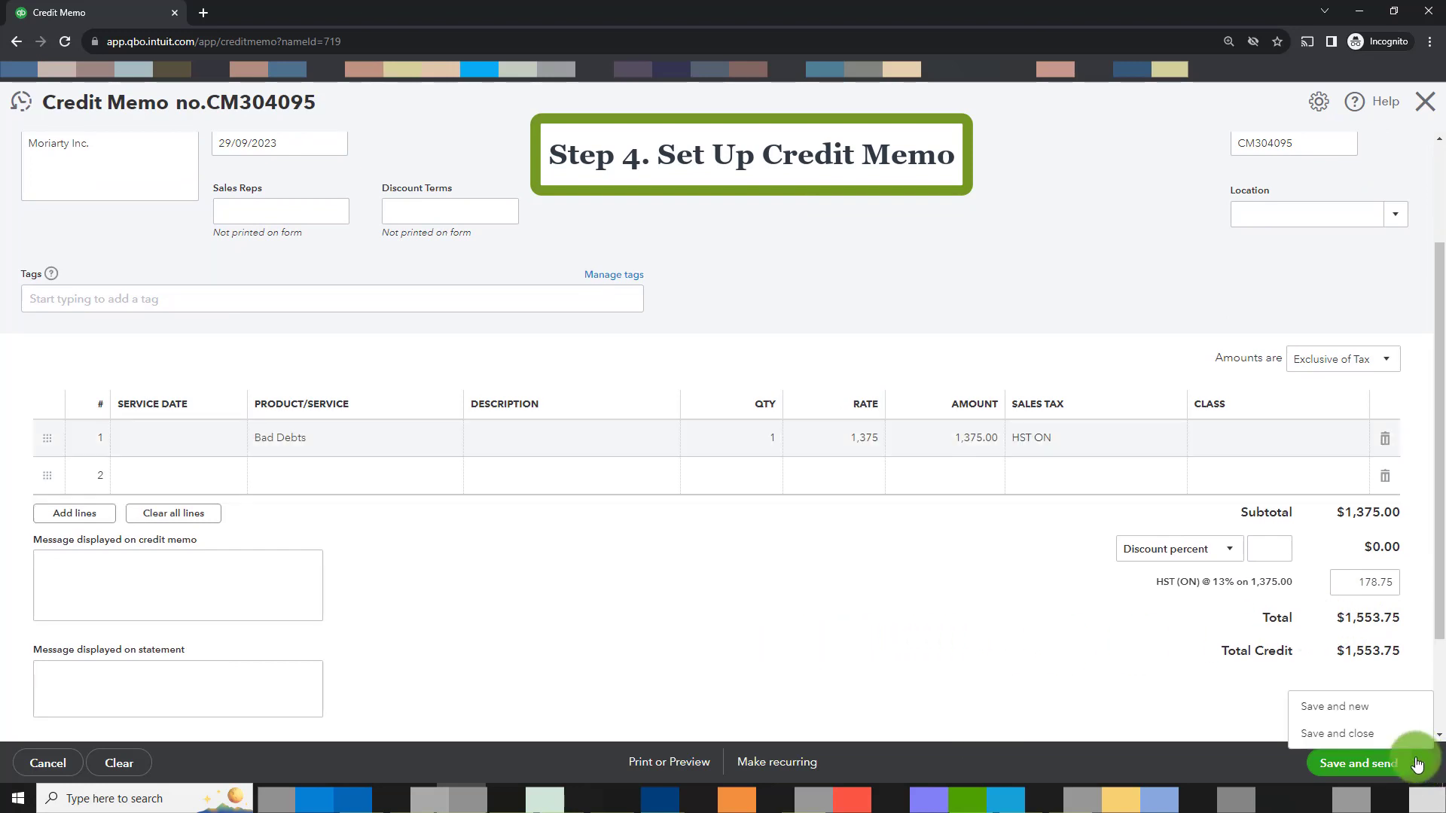
left_click(1324, 741)
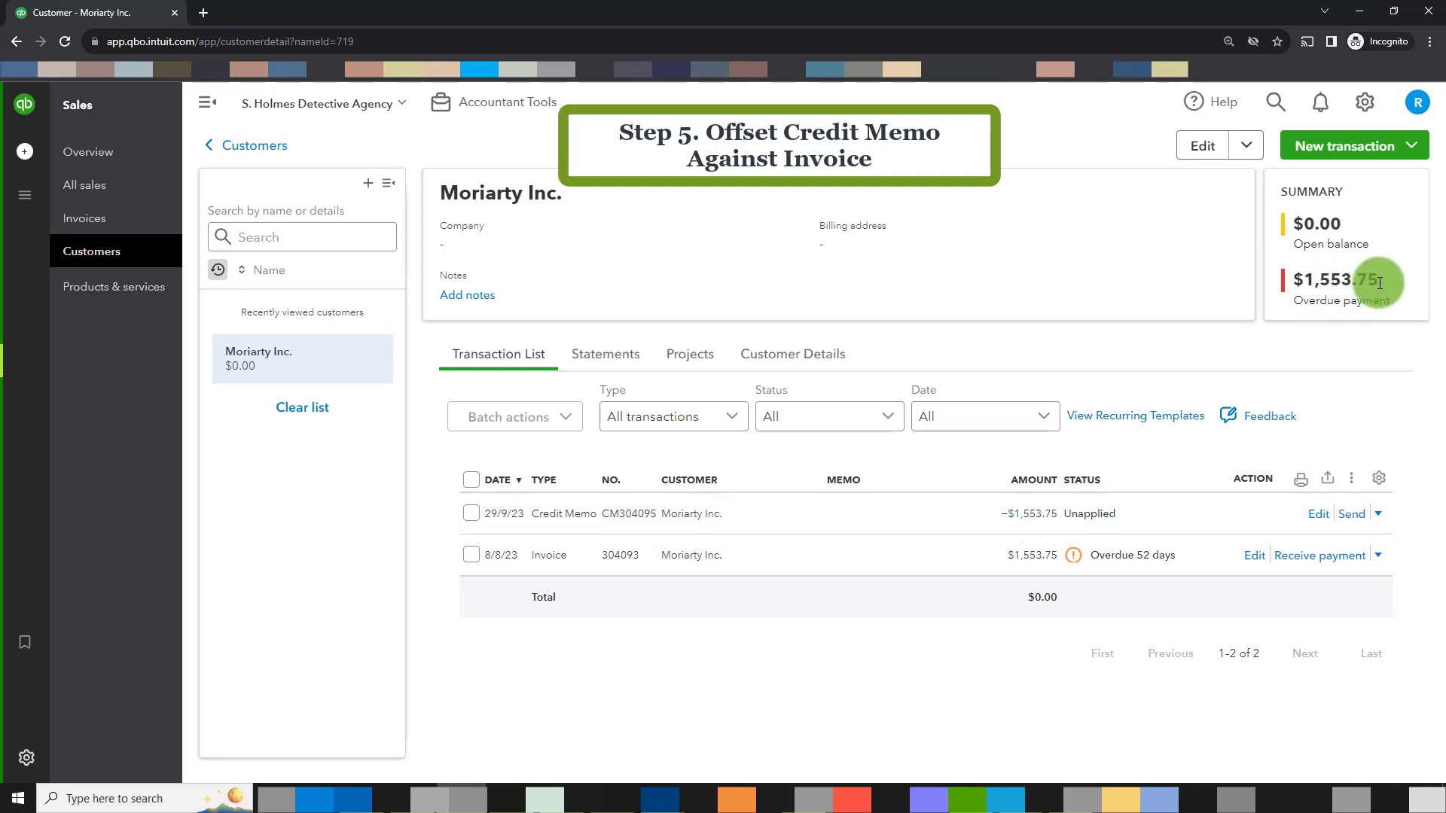
Receive payment on Moriarty Inc.'s overdue invoice, check that credit memo CM304095 offsets it with 0.00 received, and save and close the payment.
left_click(1335, 564)
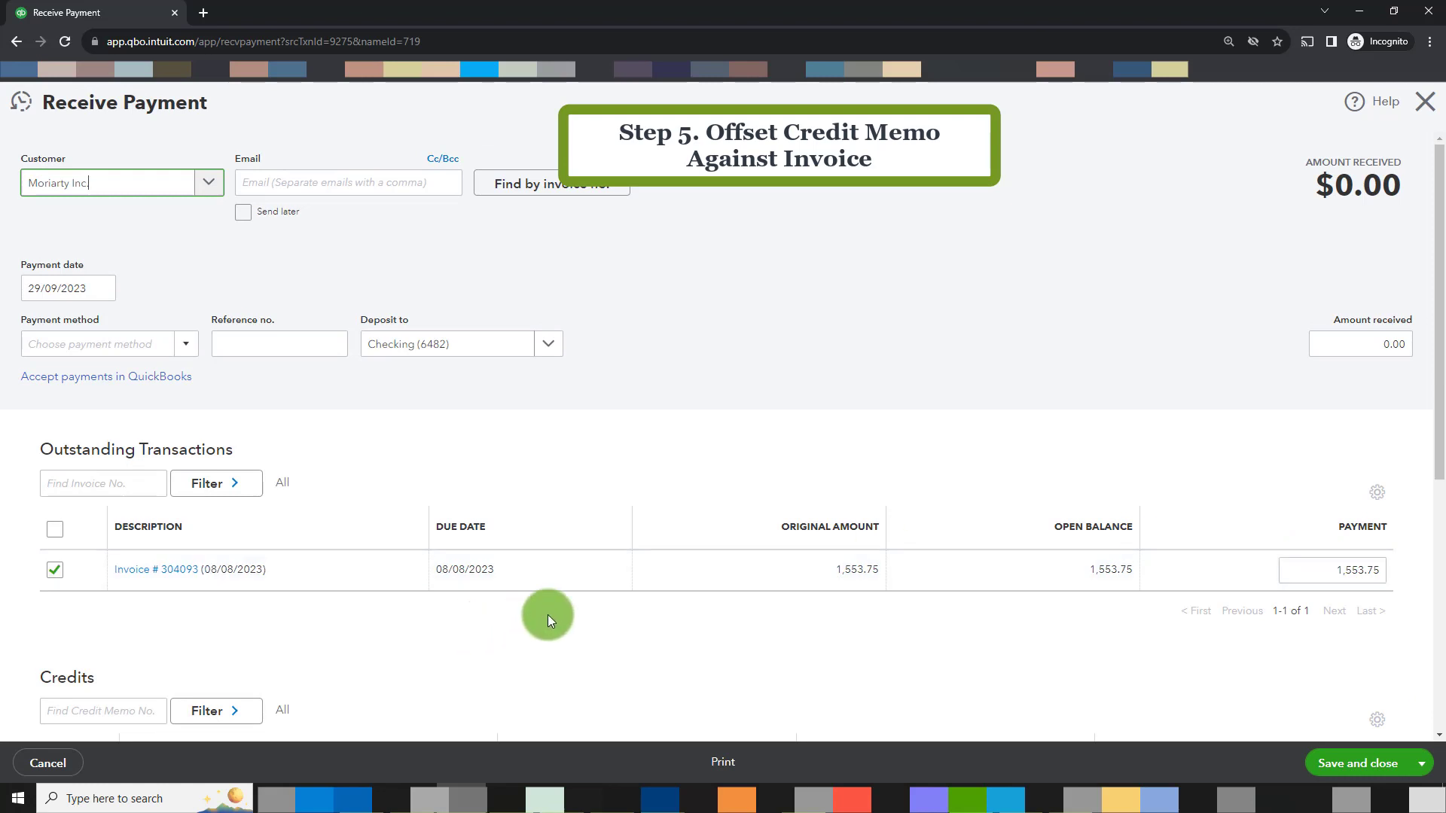
scroll(548, 615, "down", 2)
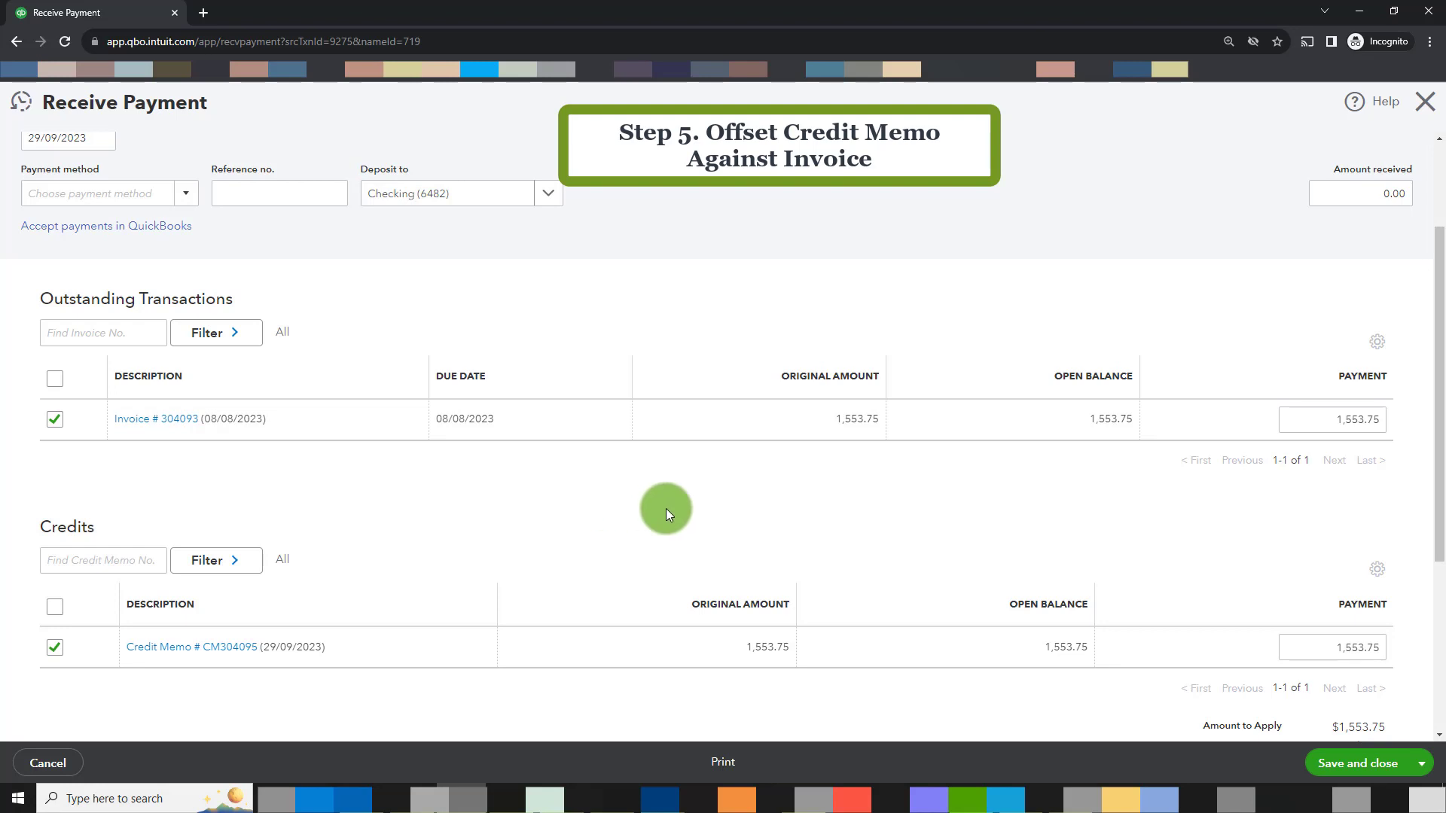
scroll(730, 544, "up", 2)
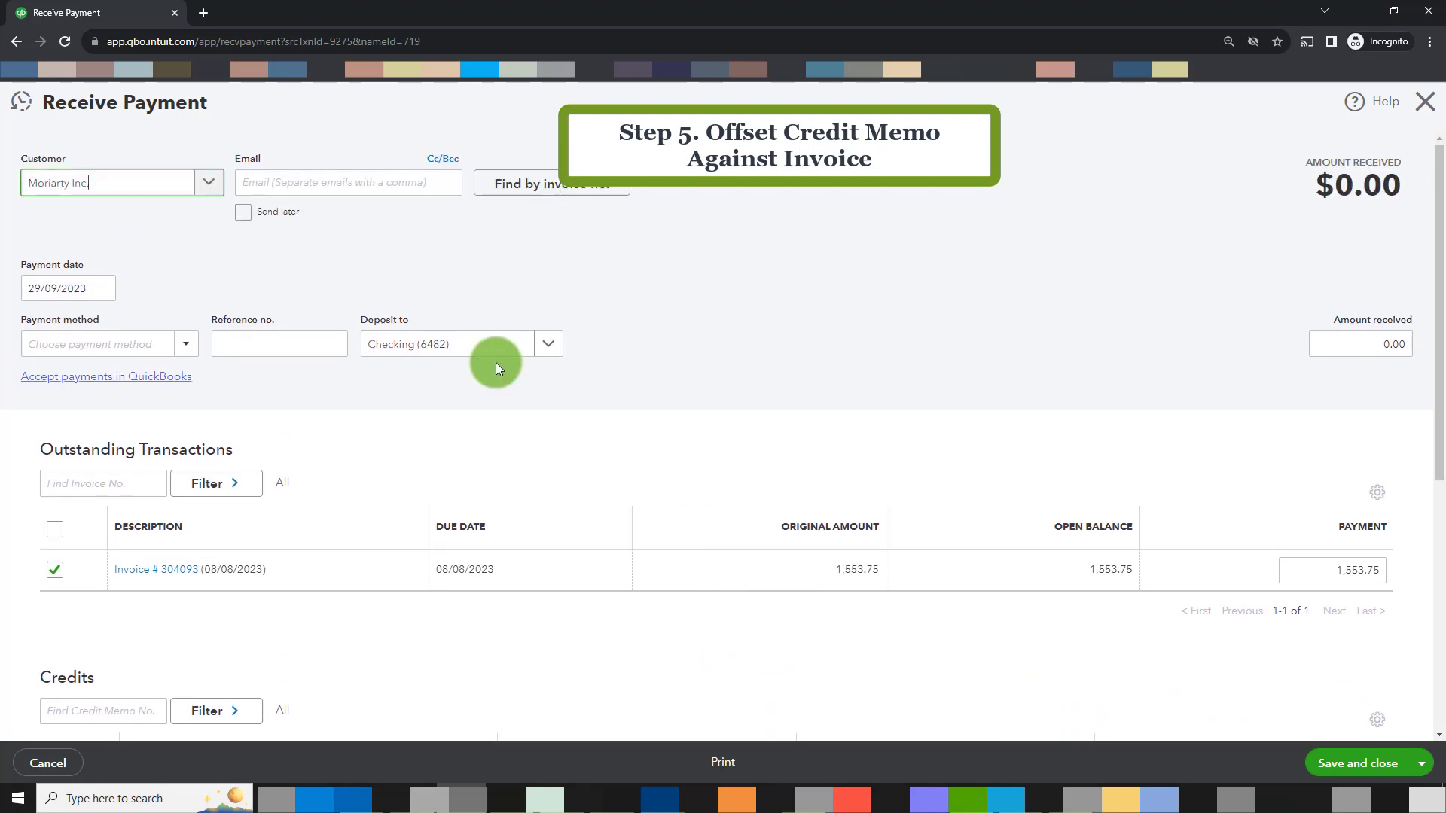
left_click(1374, 346)
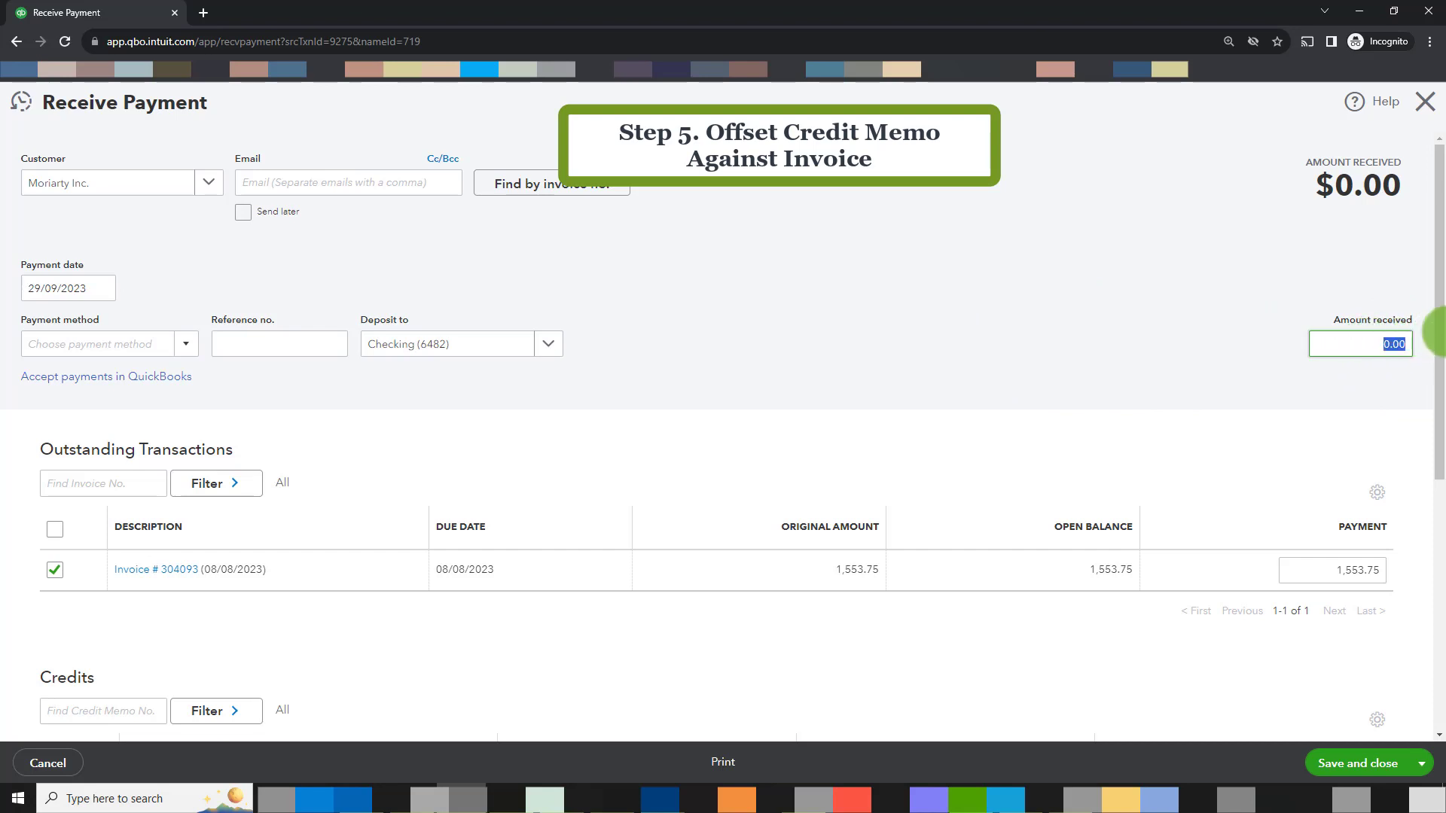
scroll(900, 386, "down", 1)
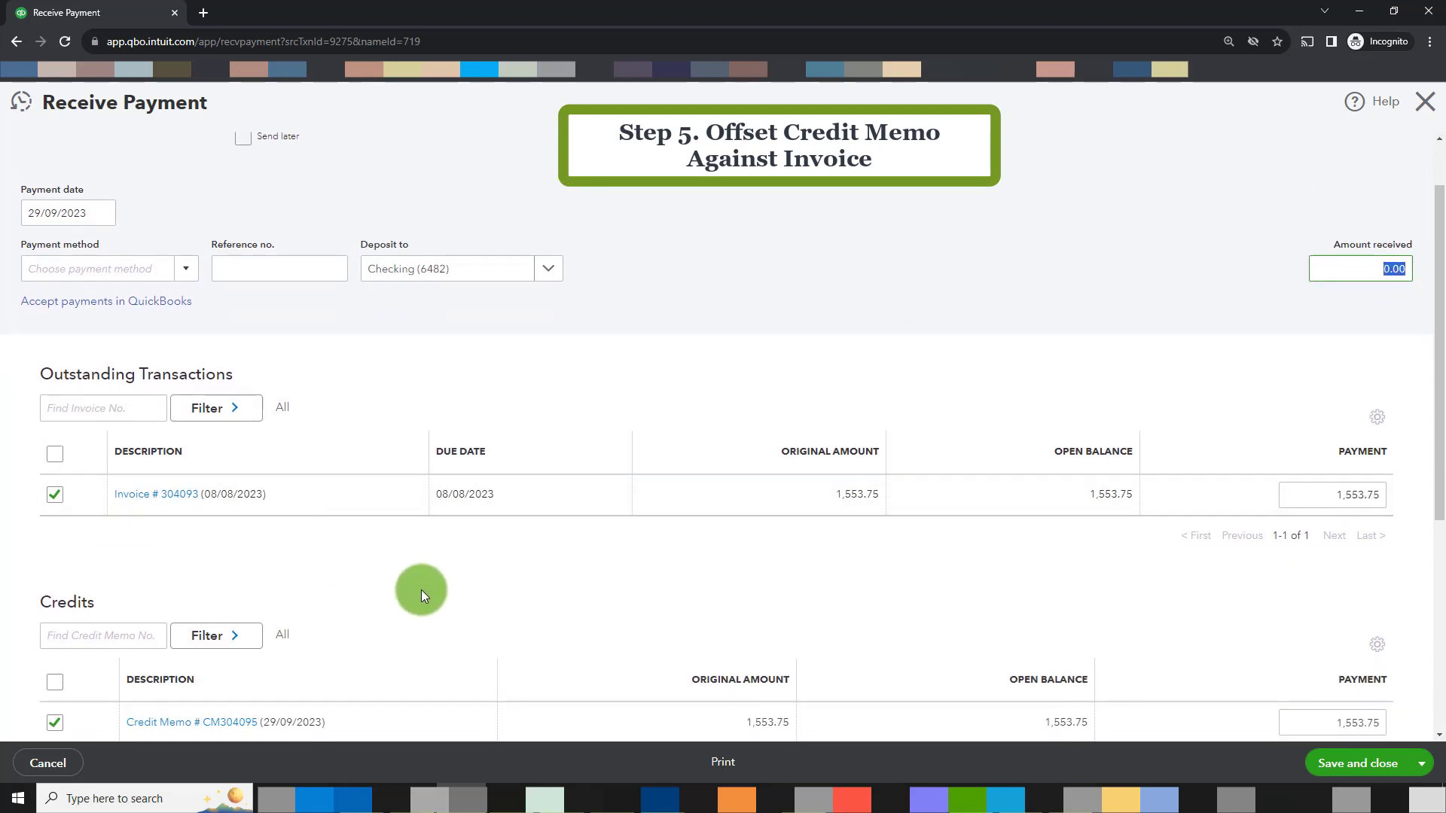
scroll(431, 589, "up", 1)
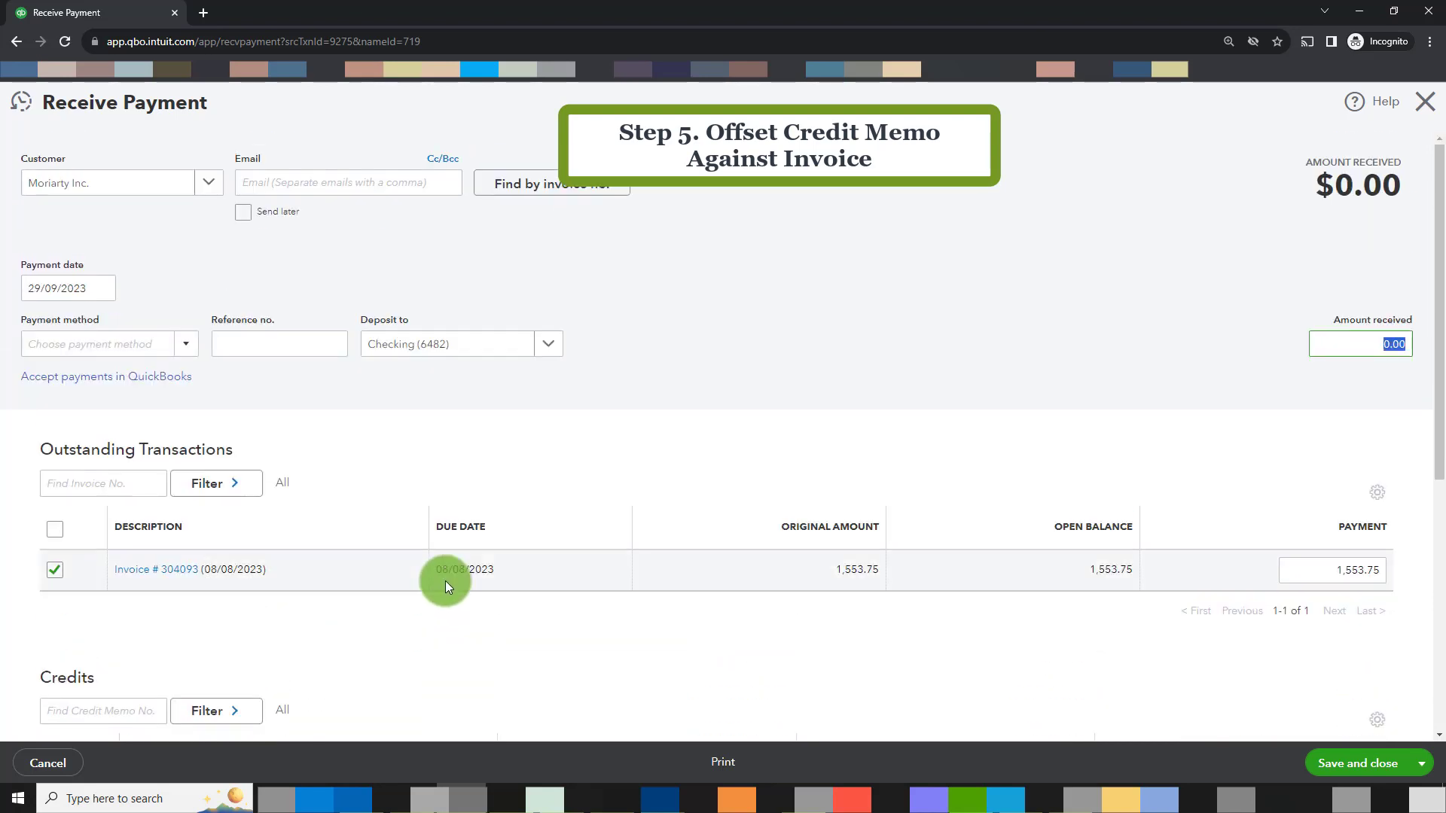
scroll(718, 646, "down", 1)
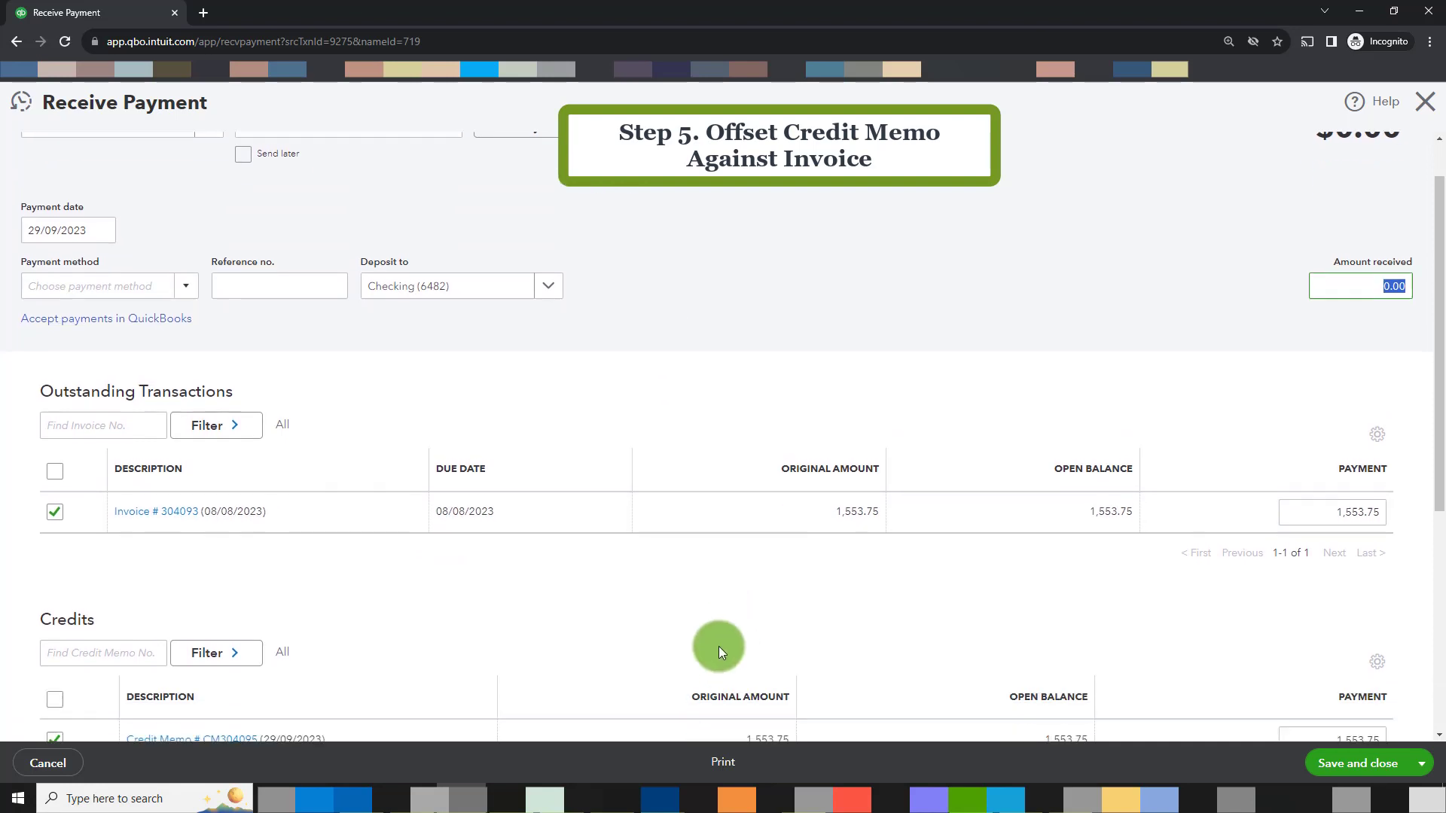
scroll(718, 646, "down", 1)
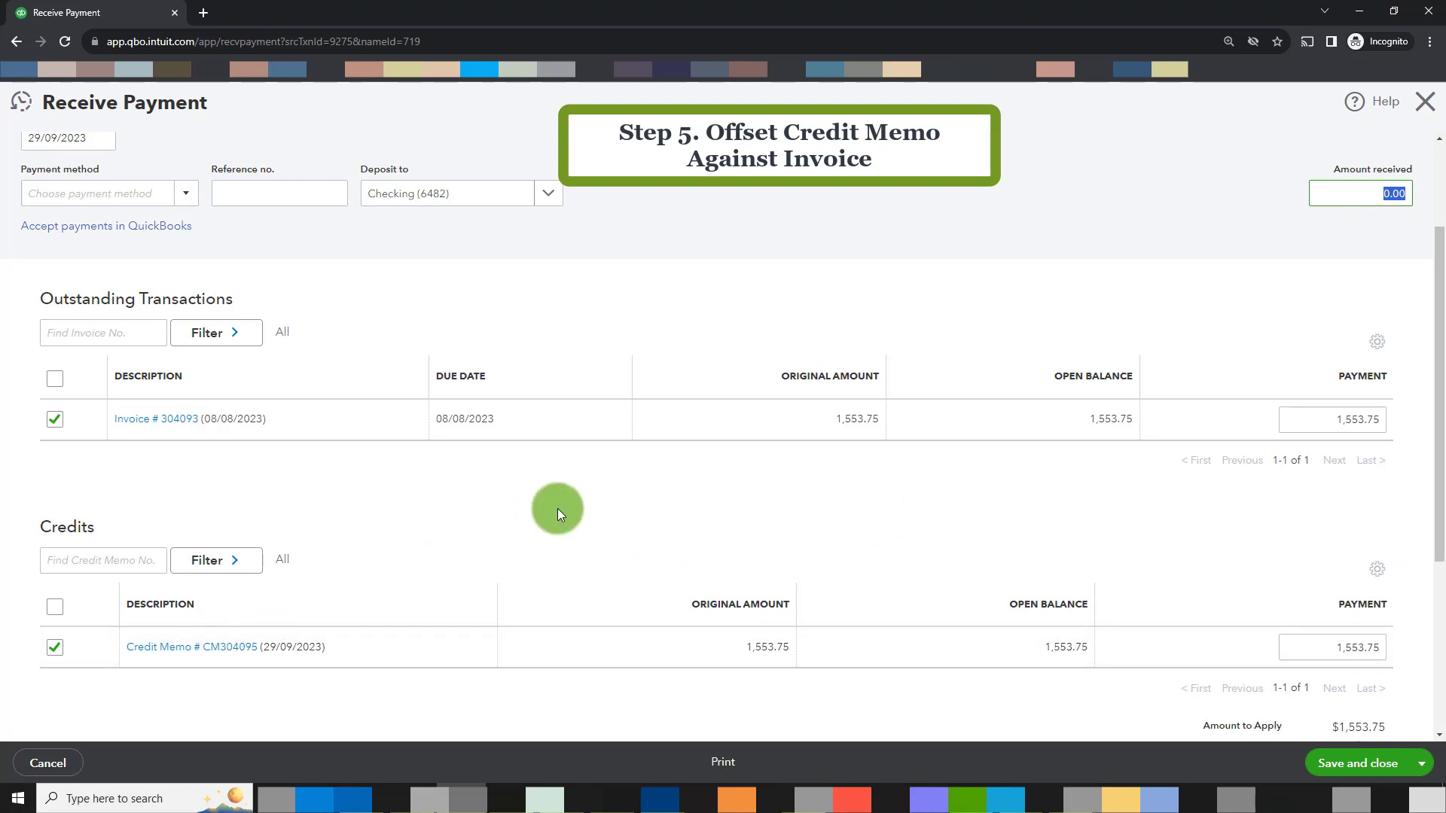
left_click(1328, 413)
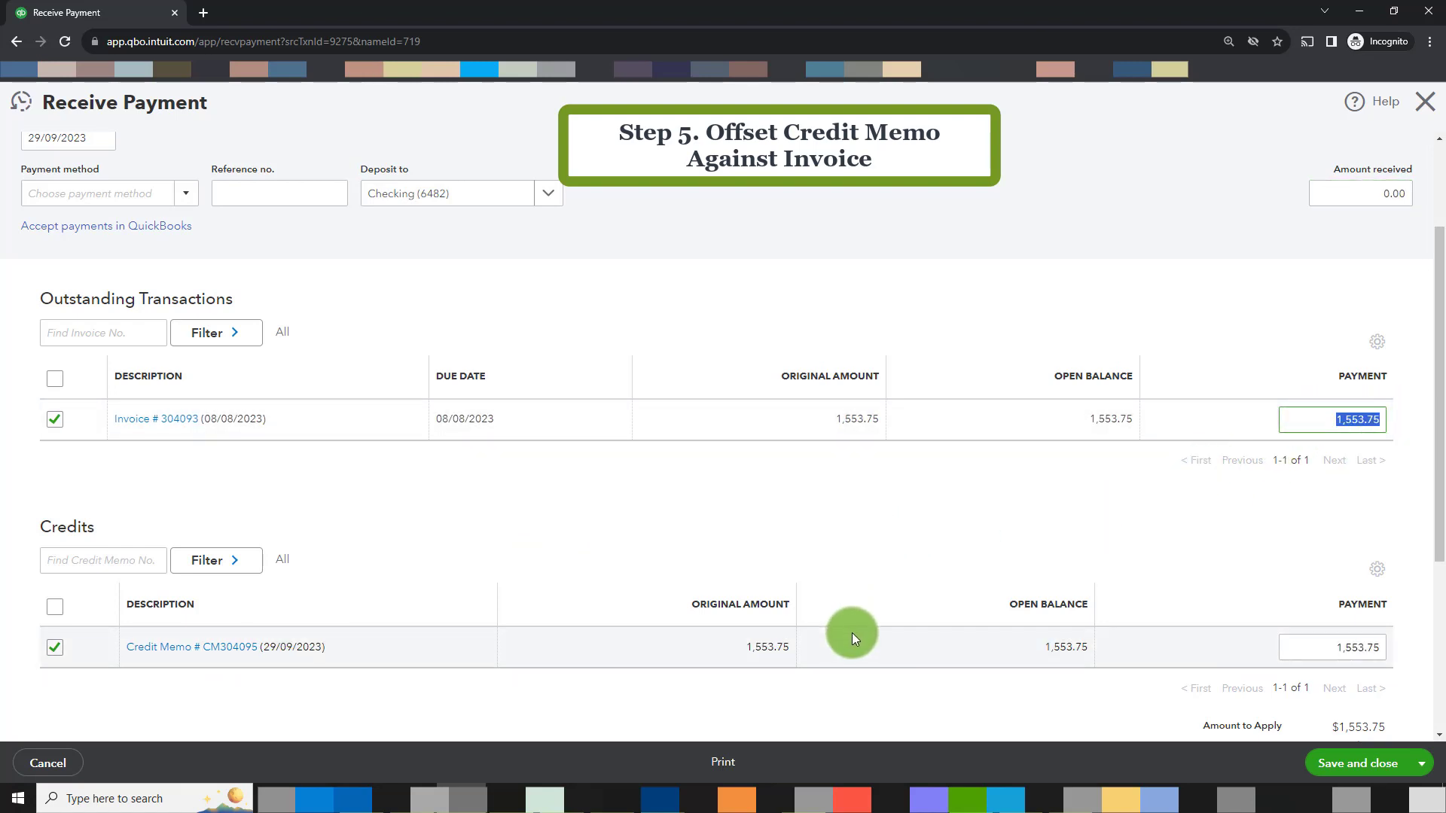
scroll(969, 516, "up", 3)
left_click(1372, 342)
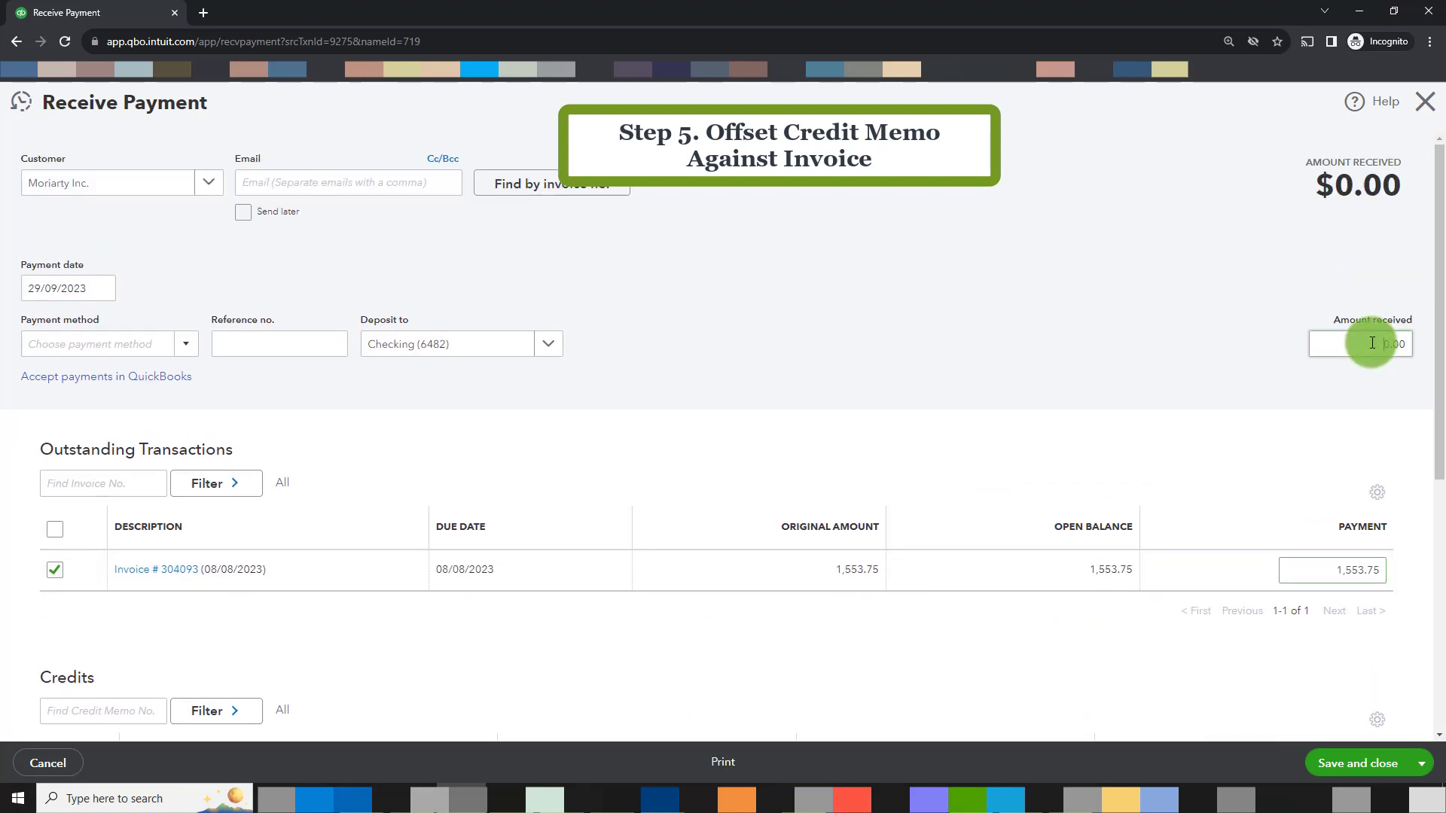
left_click(1010, 353)
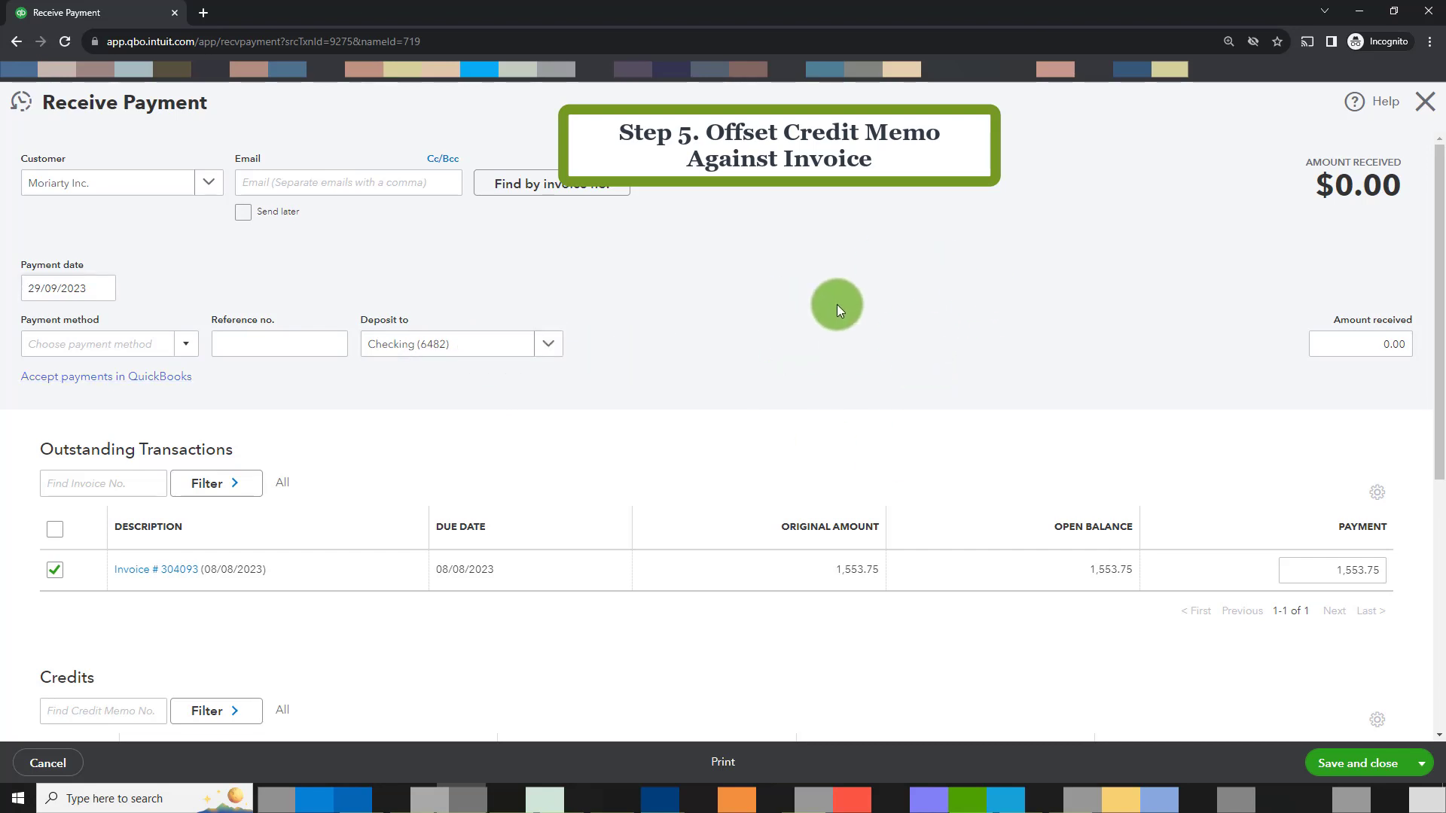
left_click(1347, 764)
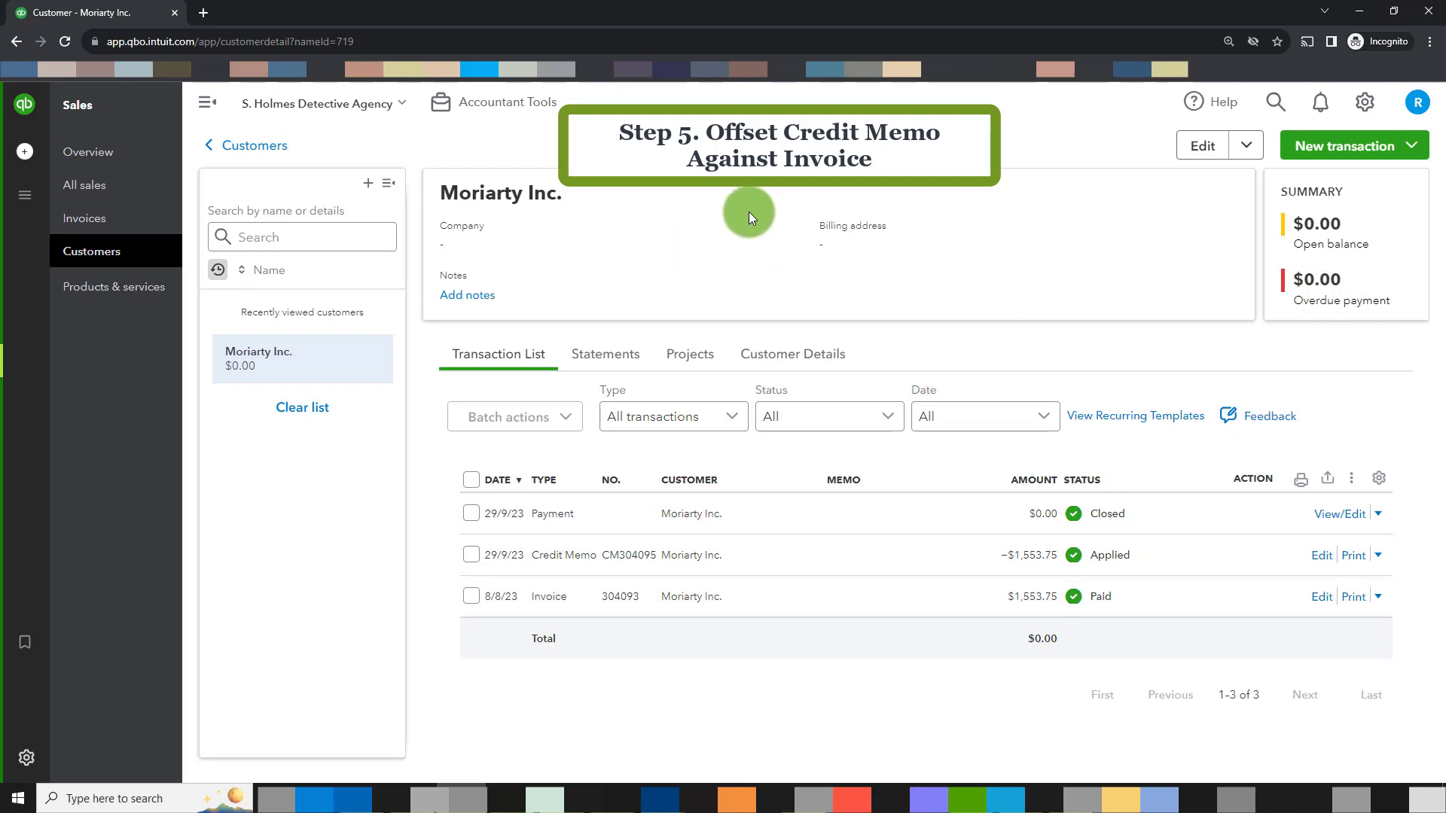
Open the Accounts receivable aging summary report and check whether Moriarty Inc. still has an outstanding balance.
mouse_move(9, 233)
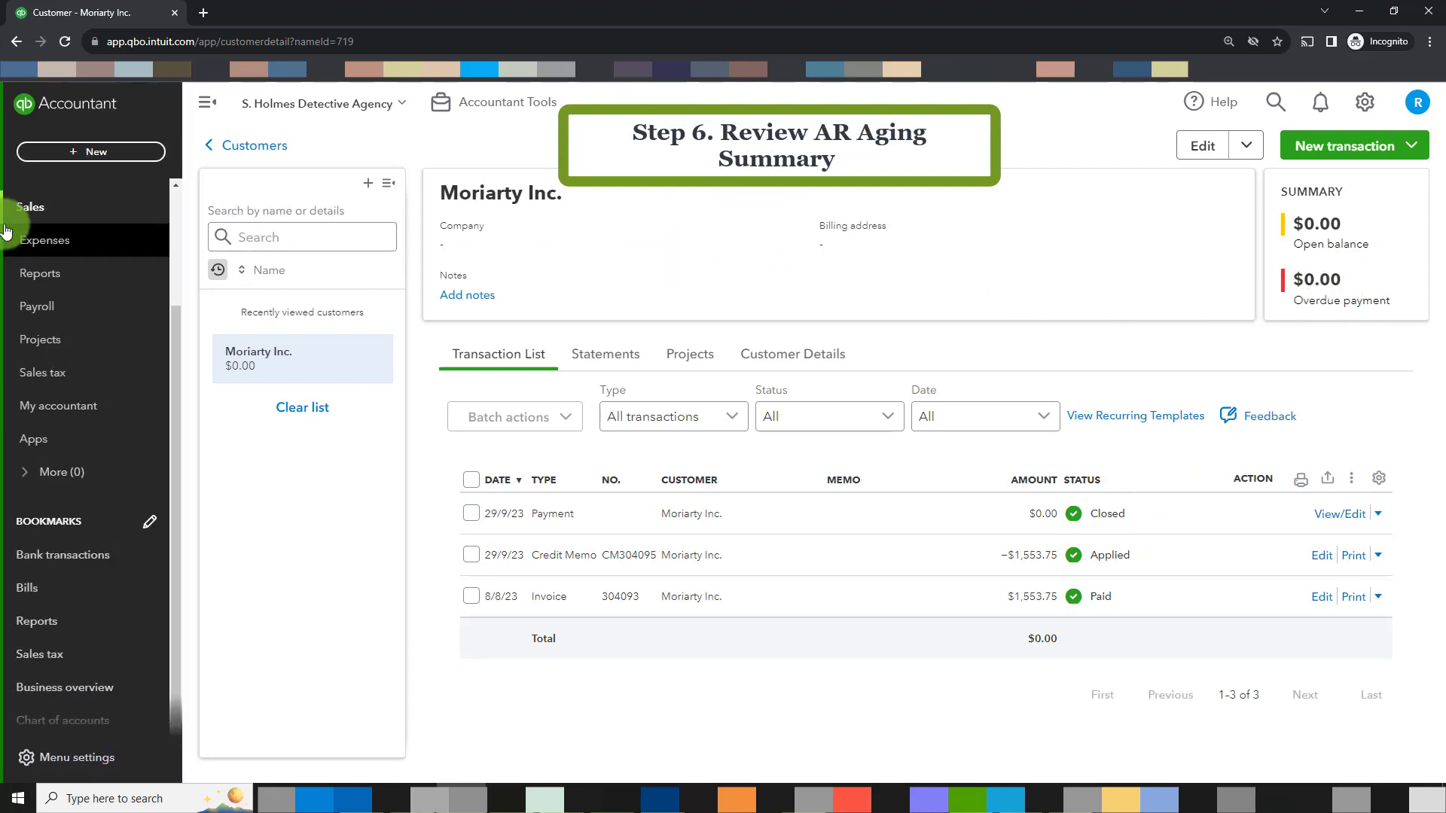
left_click(51, 283)
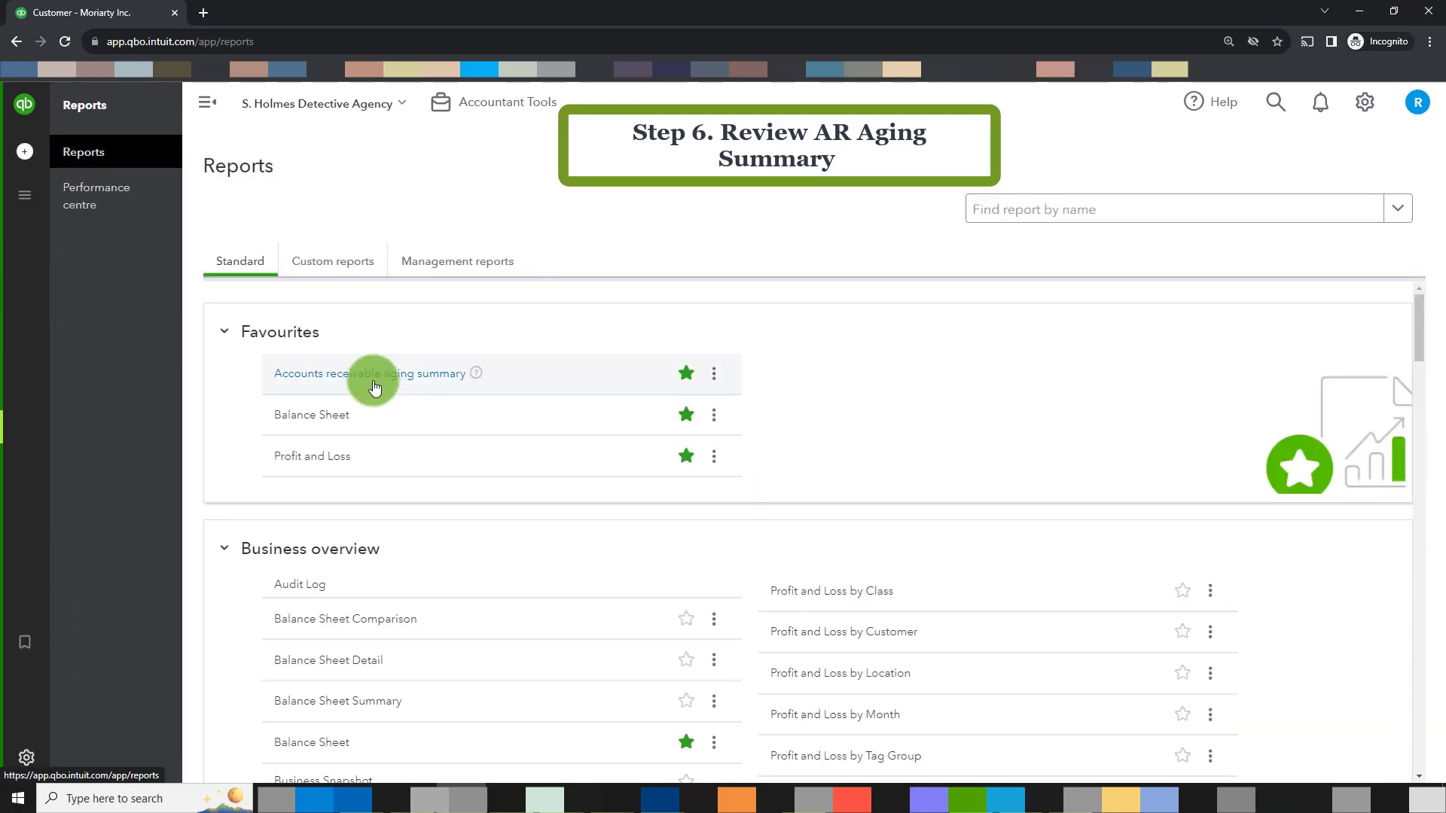
left_click(372, 376)
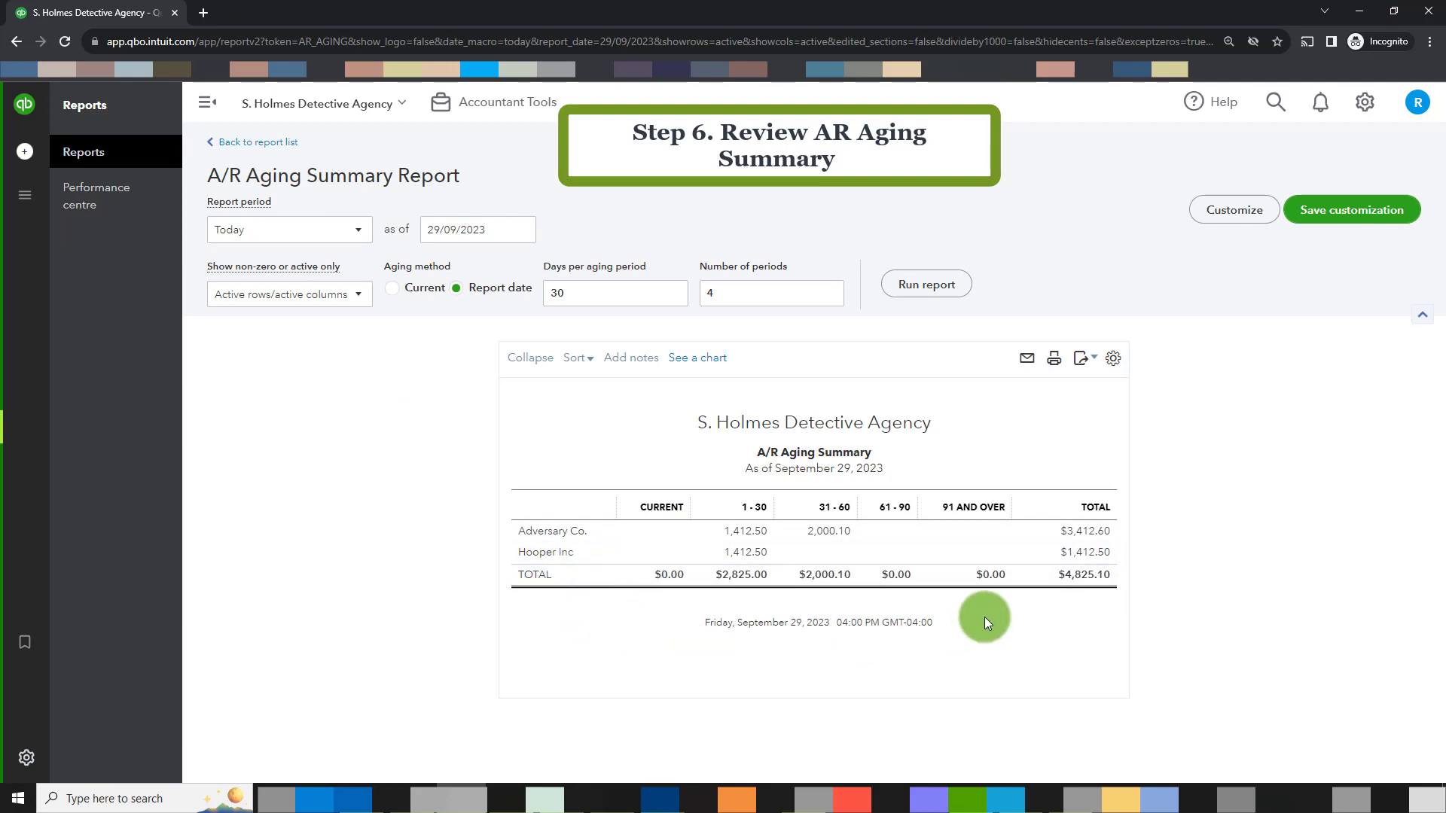
left_click(294, 235)
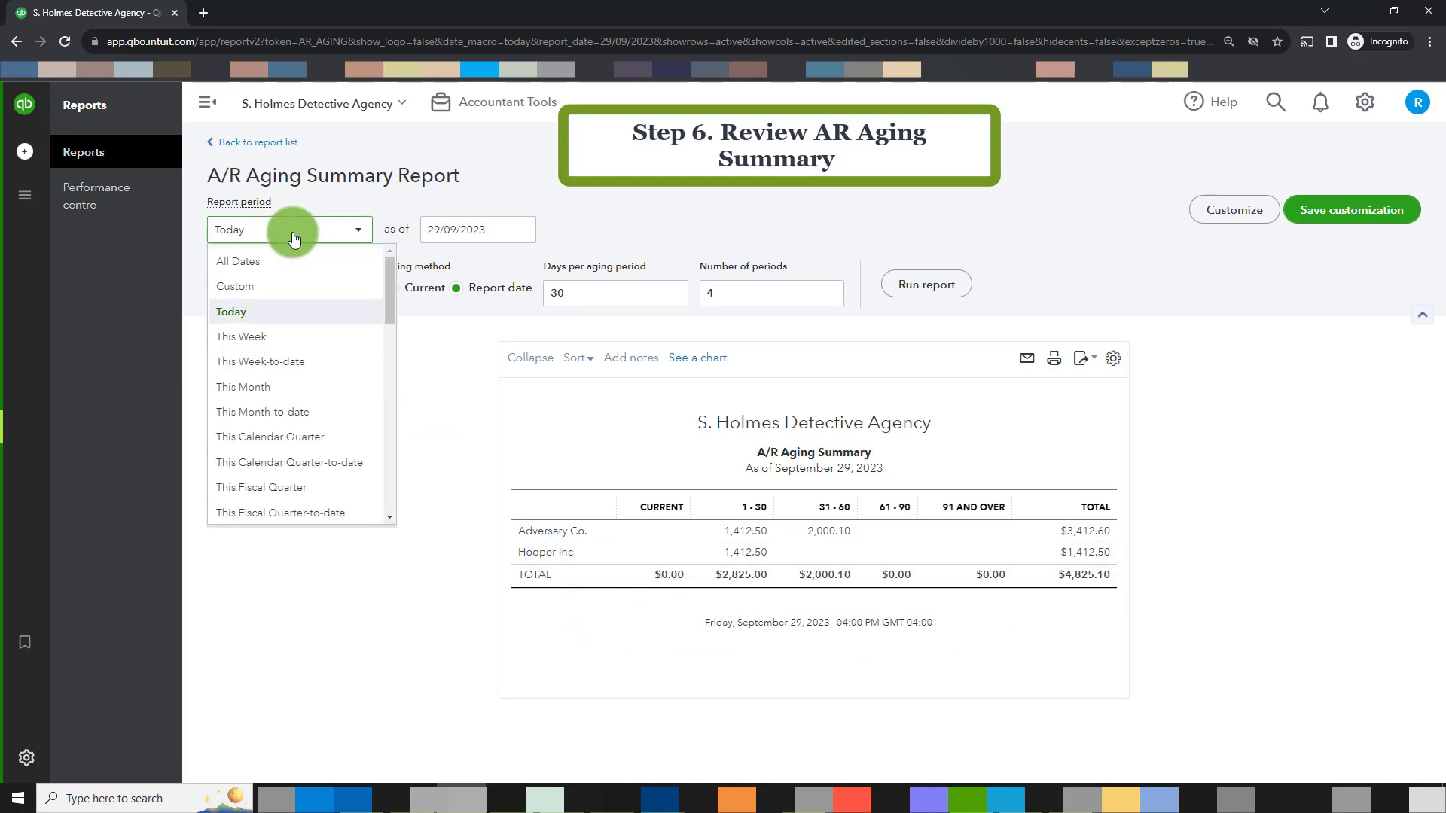
left_click(296, 234)
Return to the report list and open the Profit and Loss report.
mouse_move(44, 188)
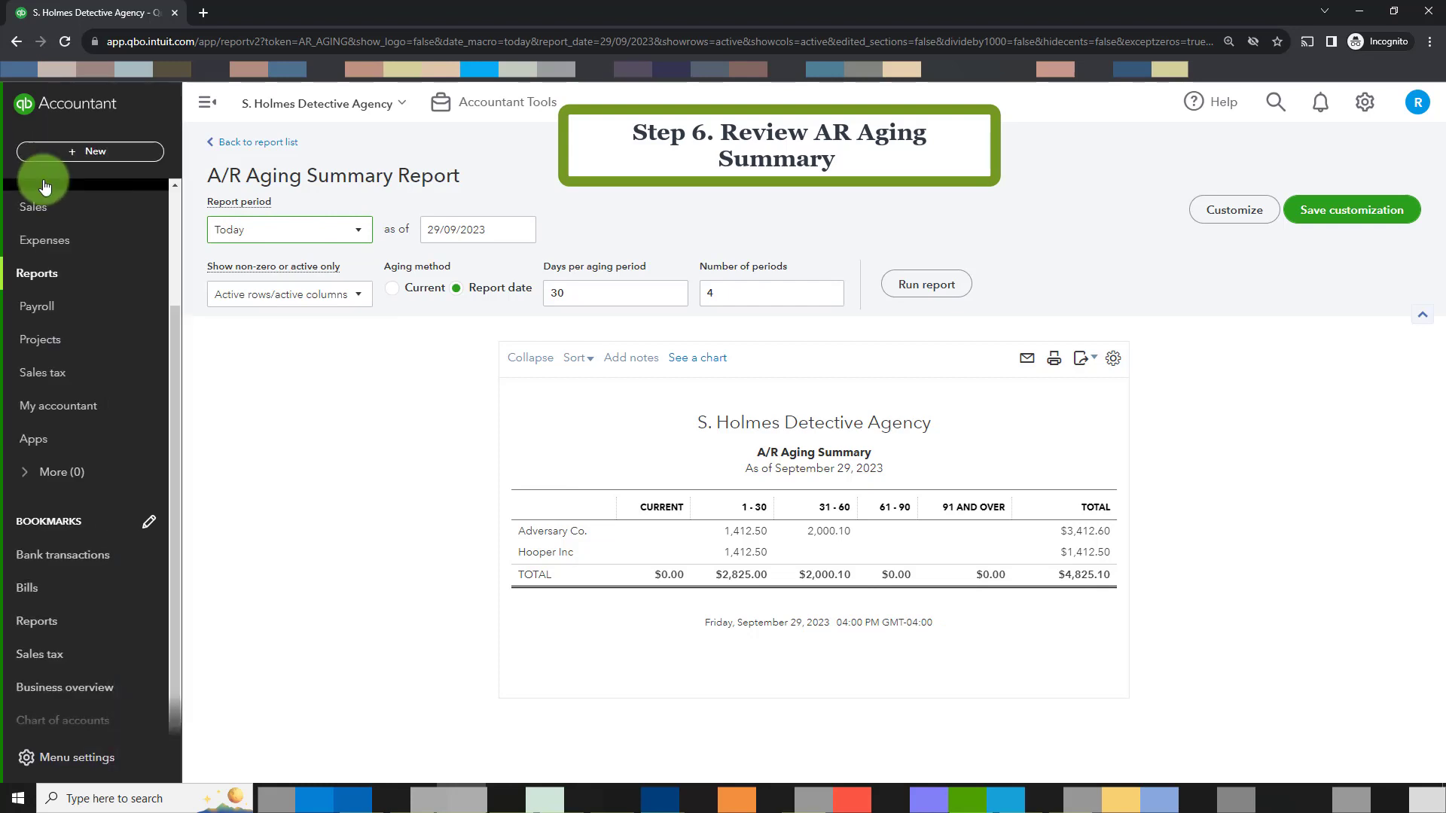
left_click(45, 278)
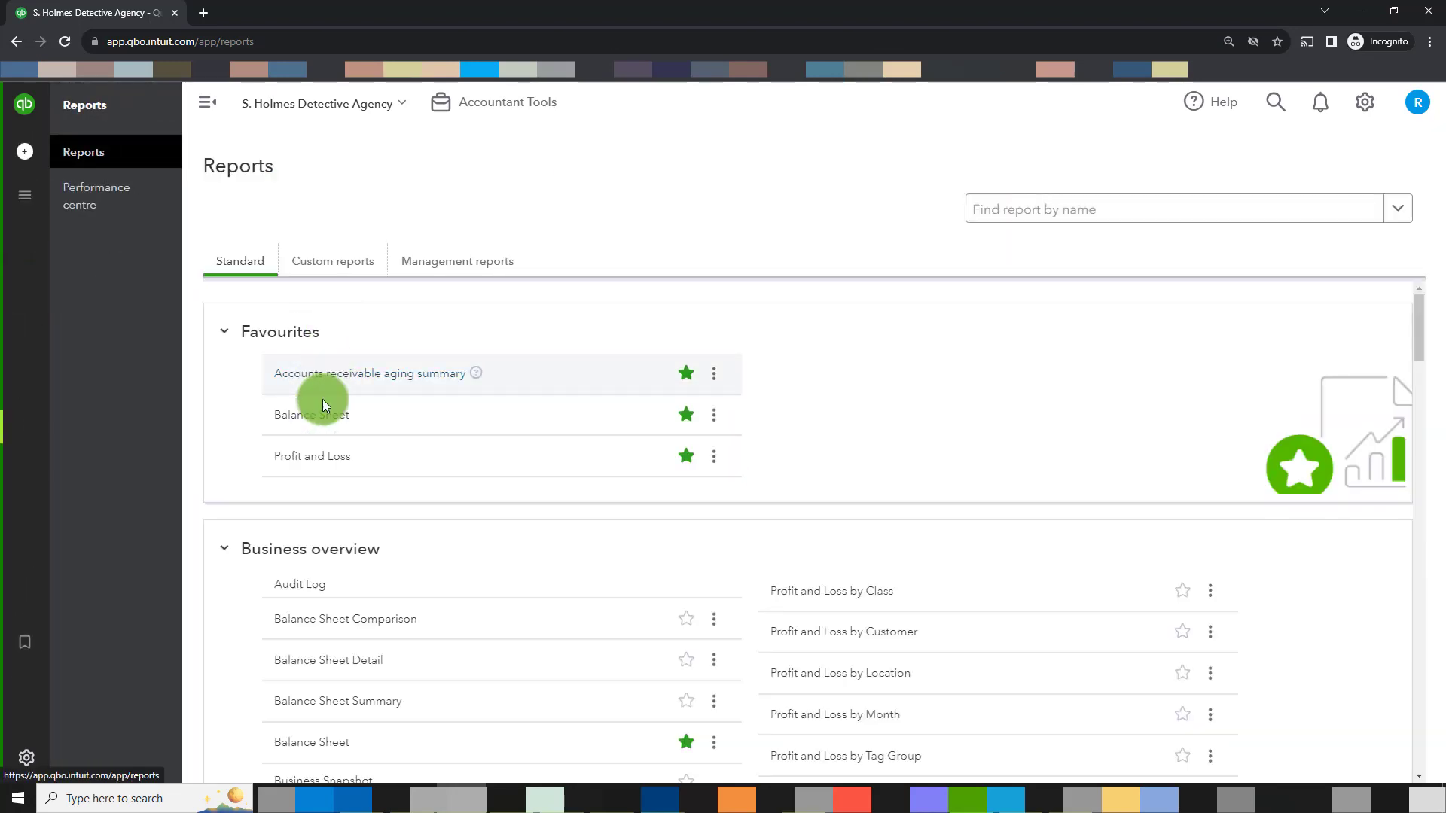
left_click(310, 457)
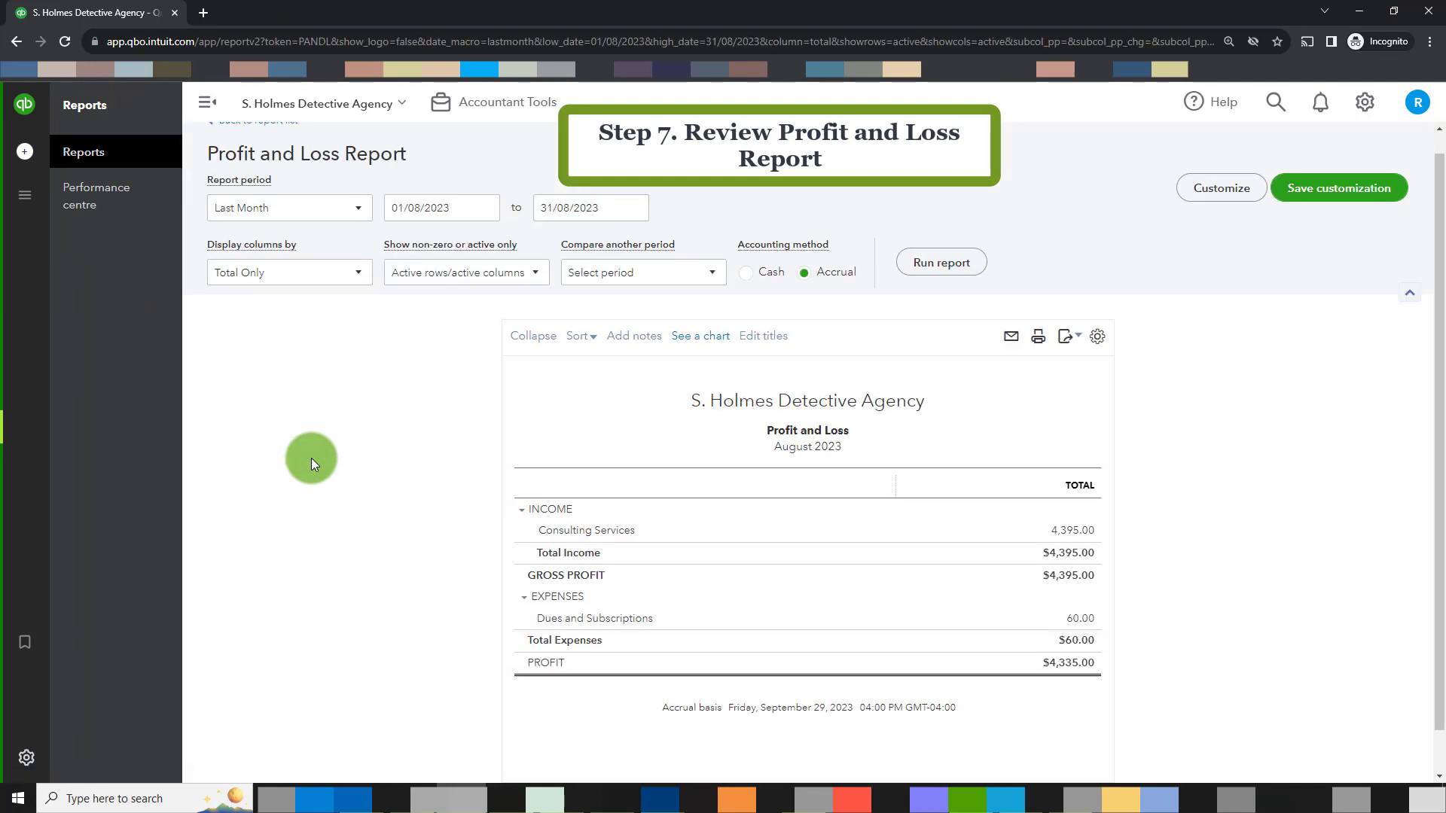
Set the Profit and Loss report period to This Fiscal Year and run the report.
left_click(354, 215)
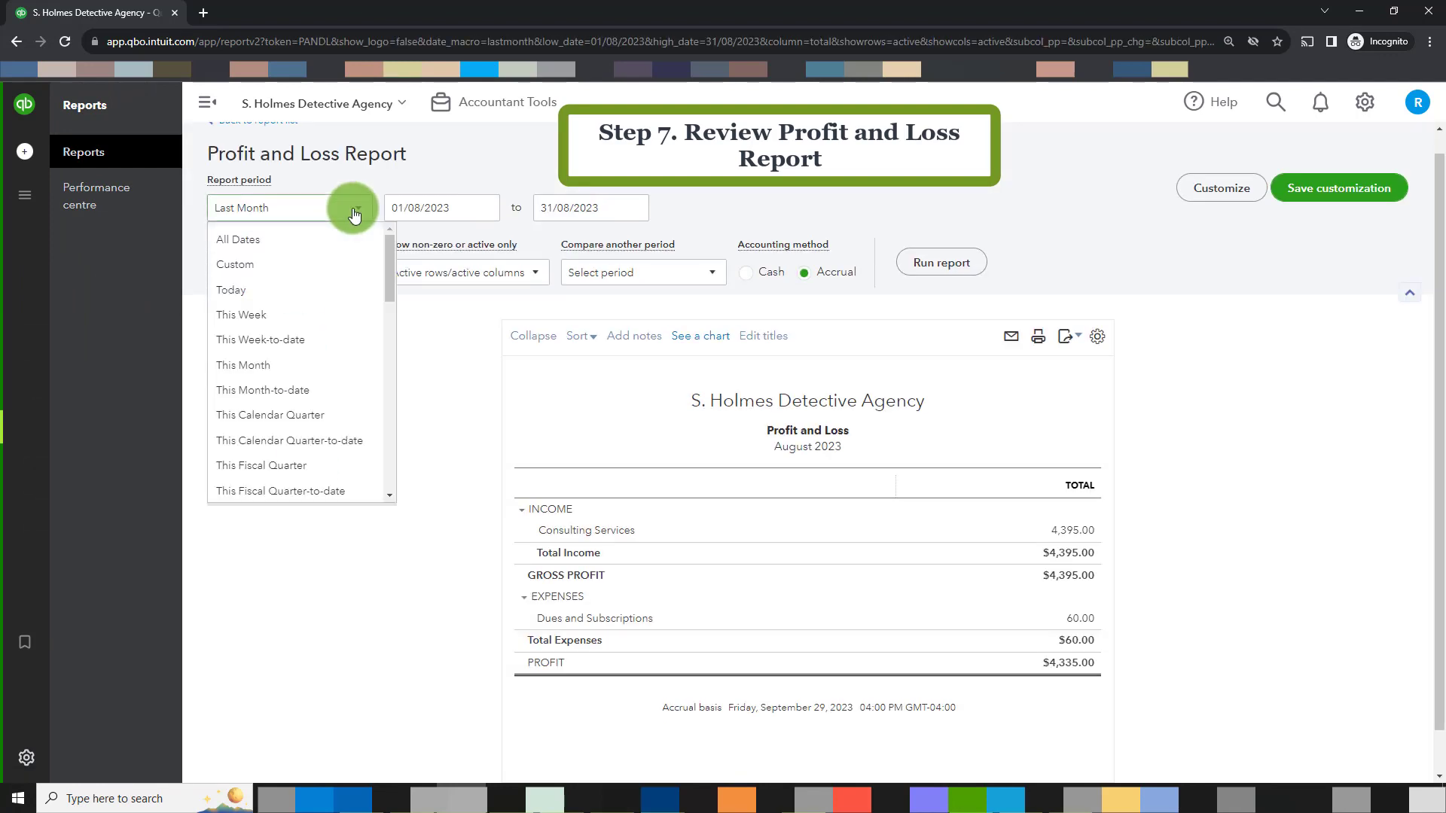
scroll(339, 241, "down", 5)
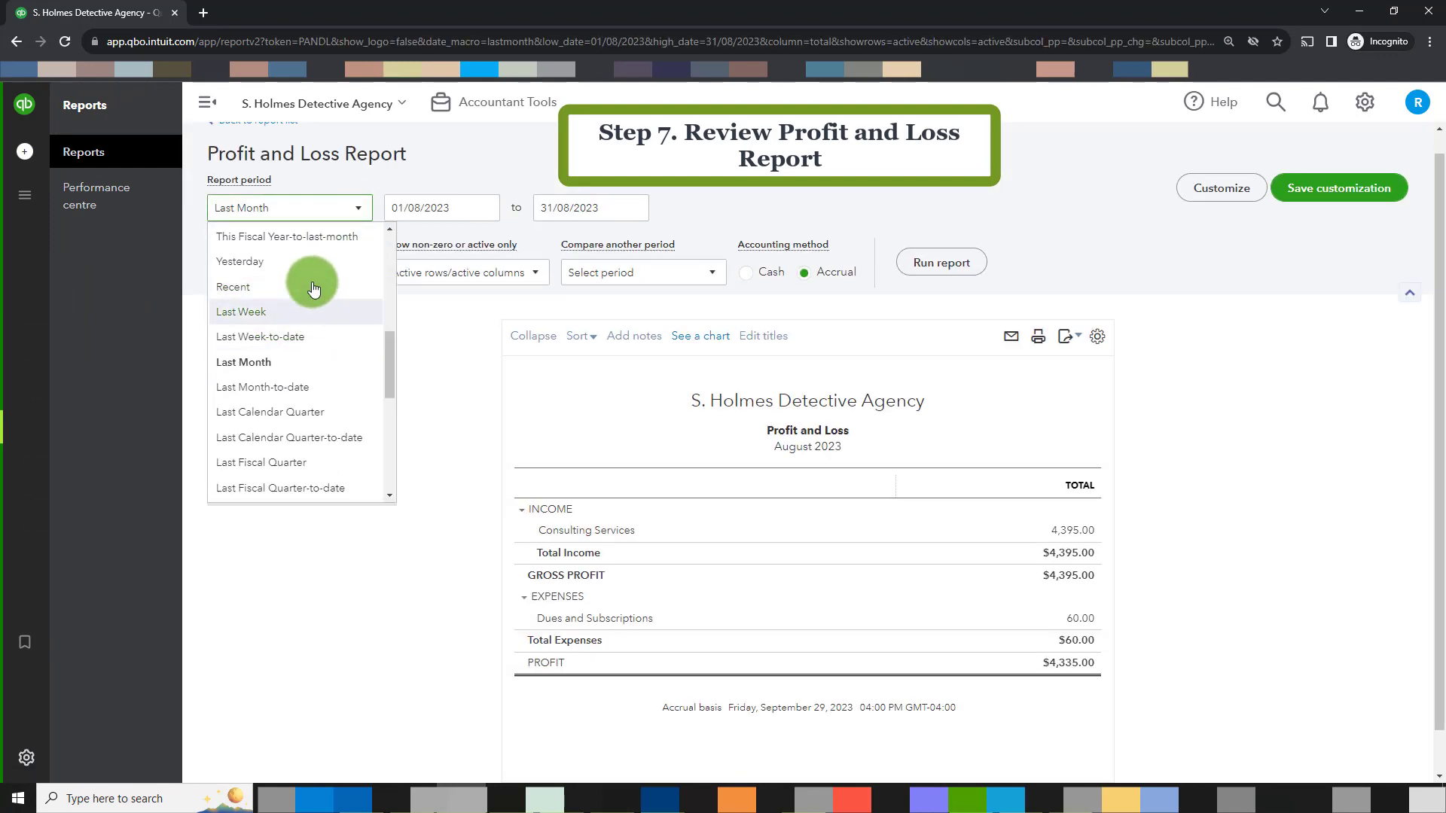
scroll(325, 407, "down", 1)
scroll(325, 410, "down", 4)
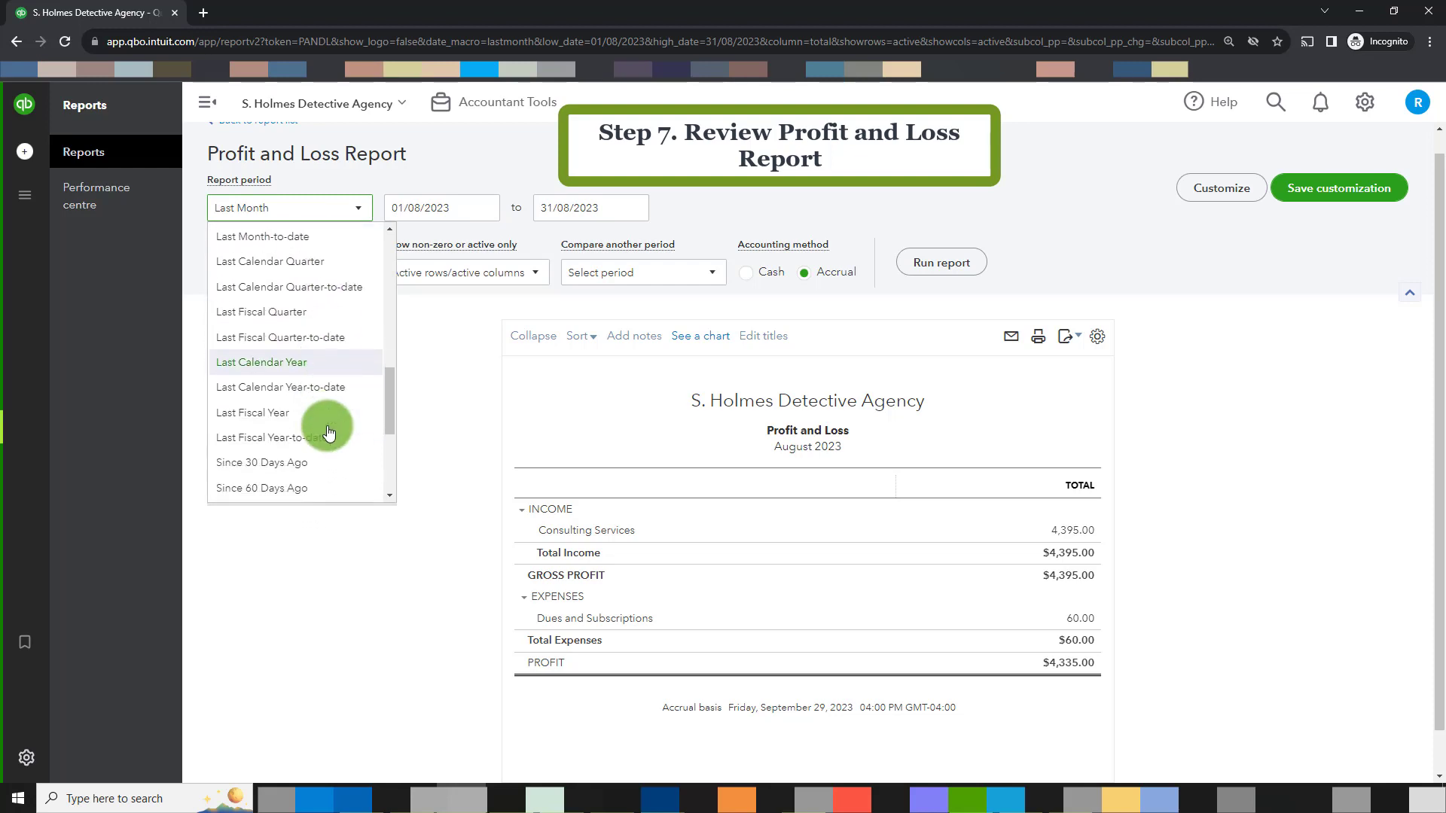
scroll(326, 452, "down", 3)
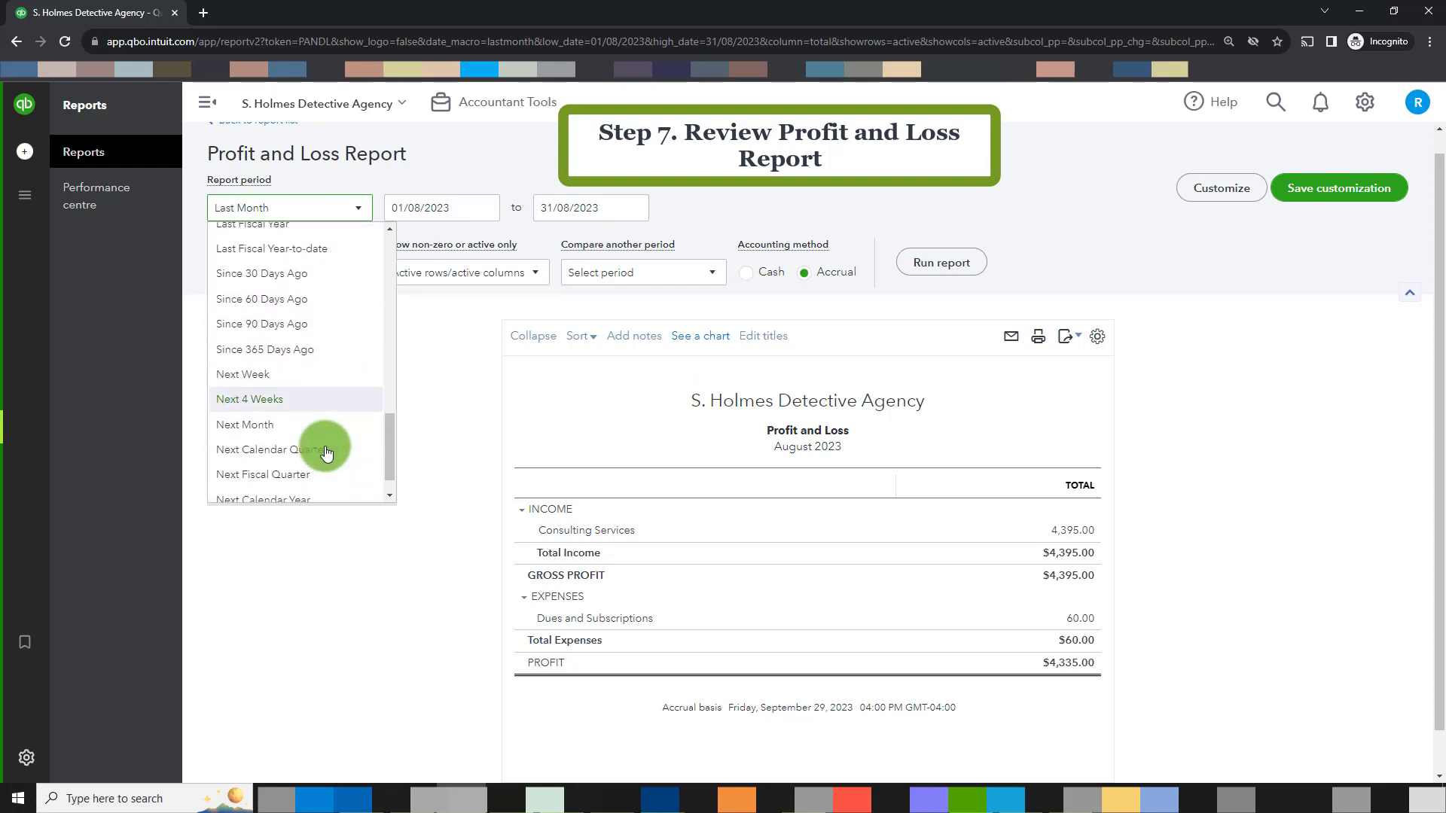
scroll(328, 454, "up", 4)
scroll(326, 452, "up", 6)
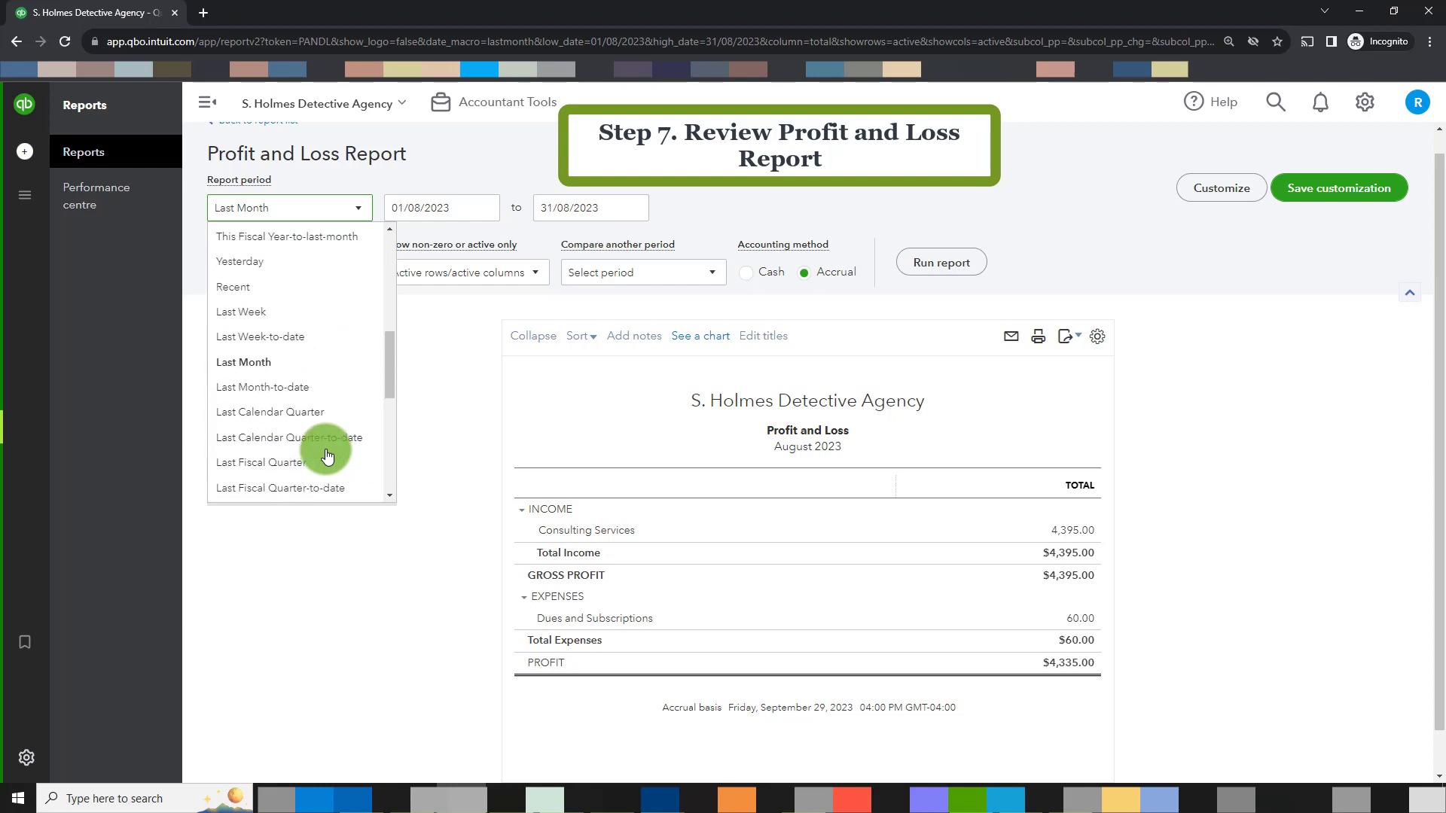
left_click(286, 414)
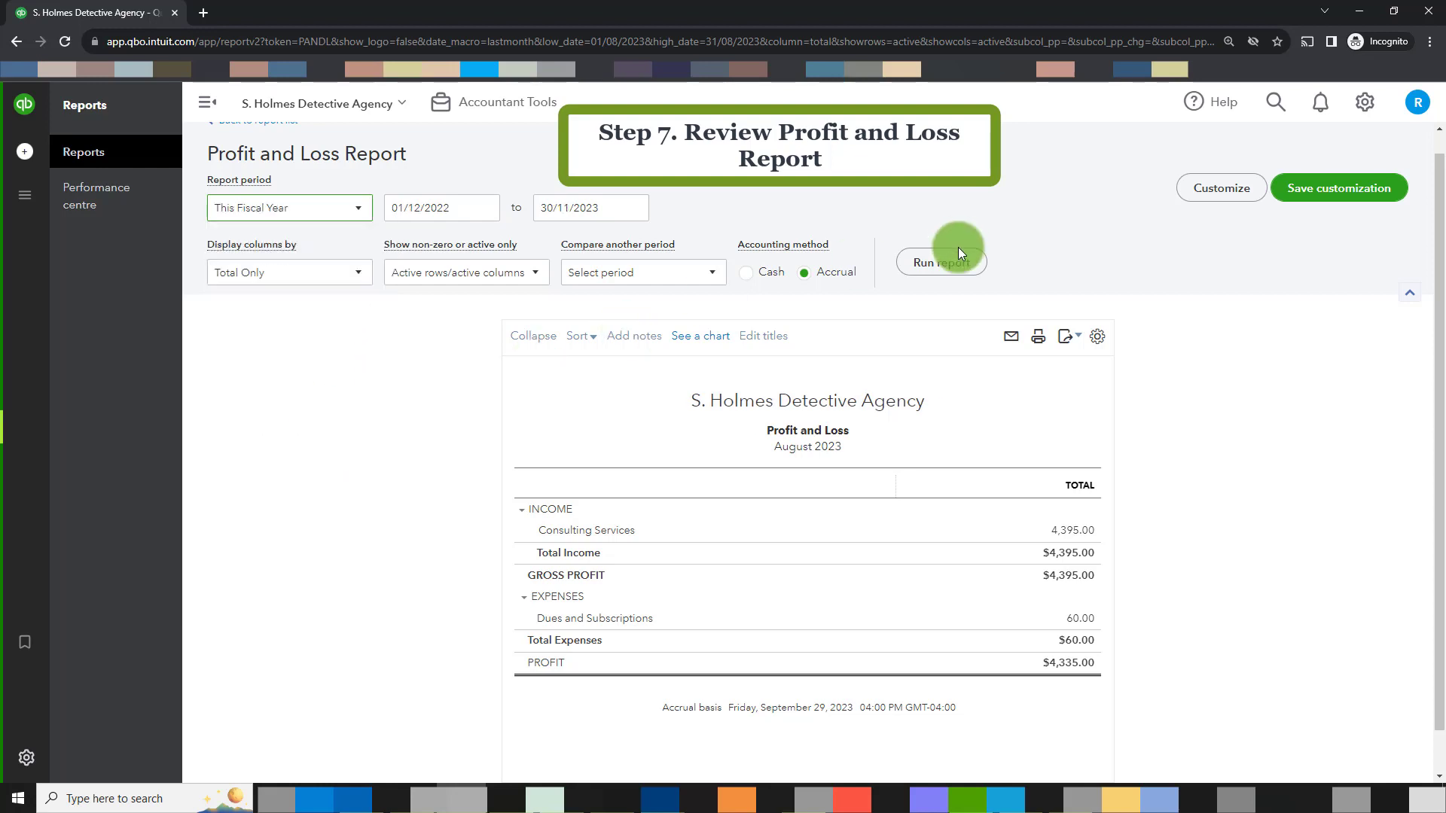
left_click(941, 262)
Review the Profit and Loss report, checking the Bad debts line under Expenses and its effect on profit.
scroll(1299, 421, "down", 3)
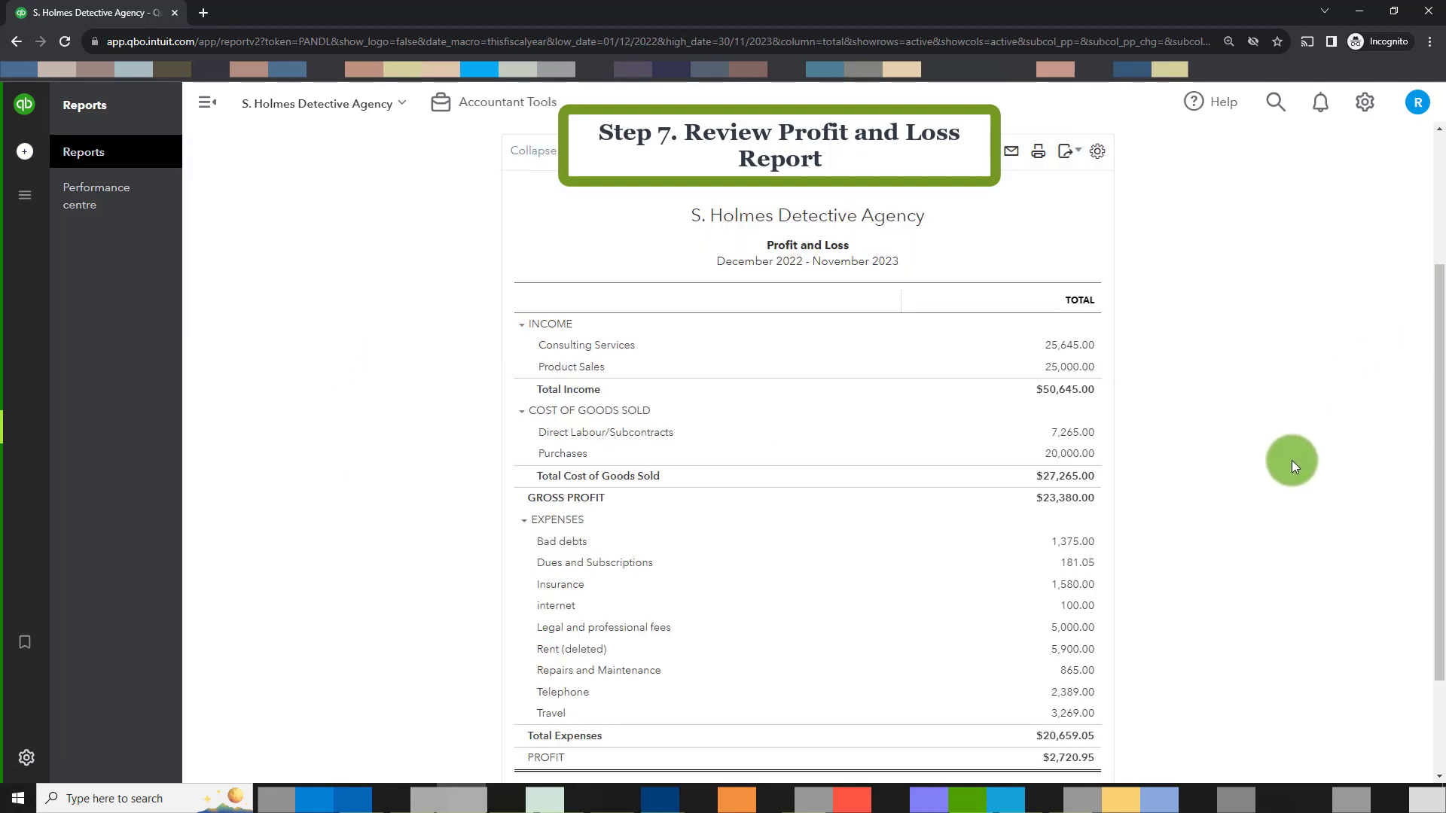
scroll(1290, 460, "down", 1)
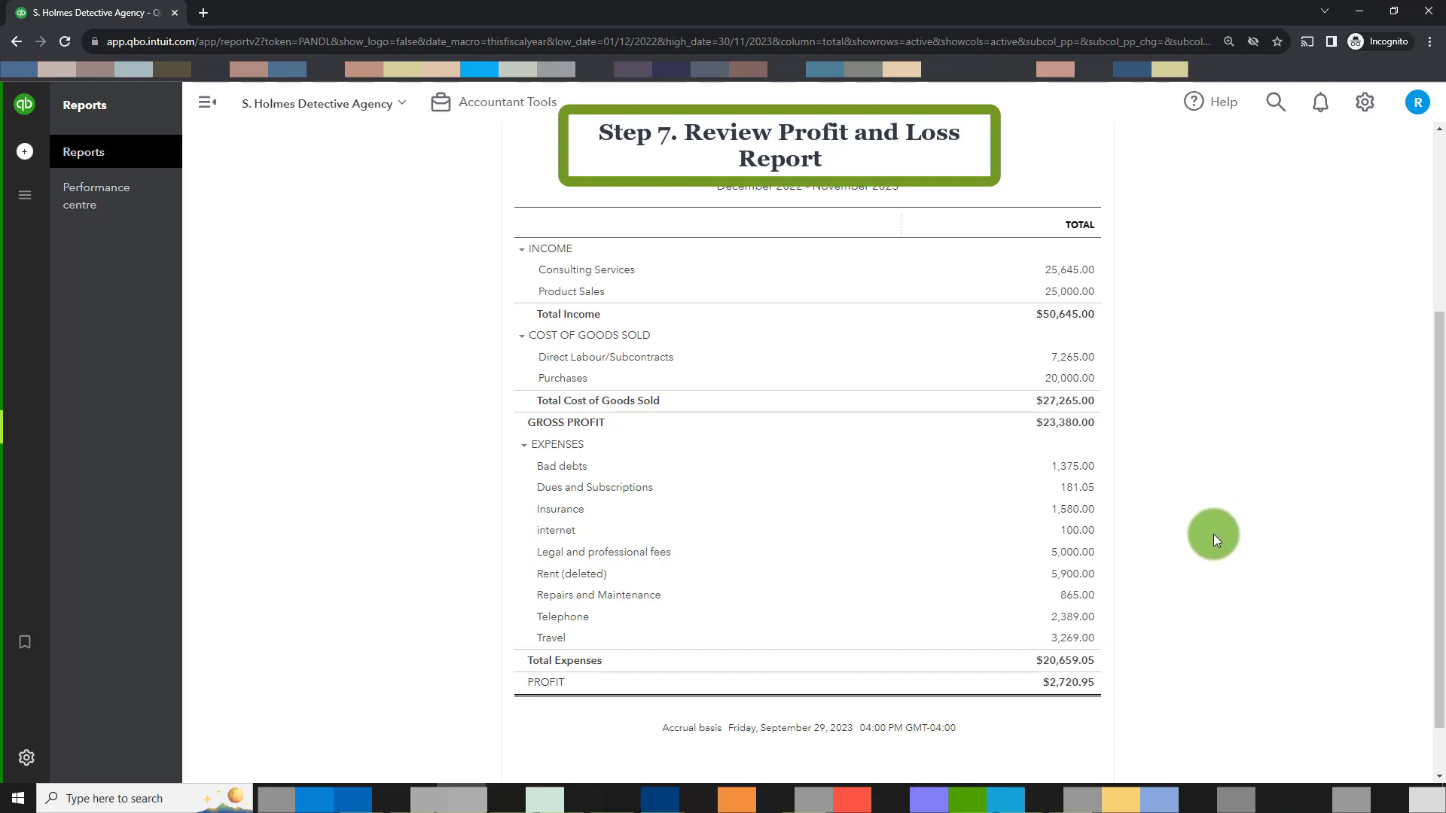
scroll(1213, 535, "up", 4)
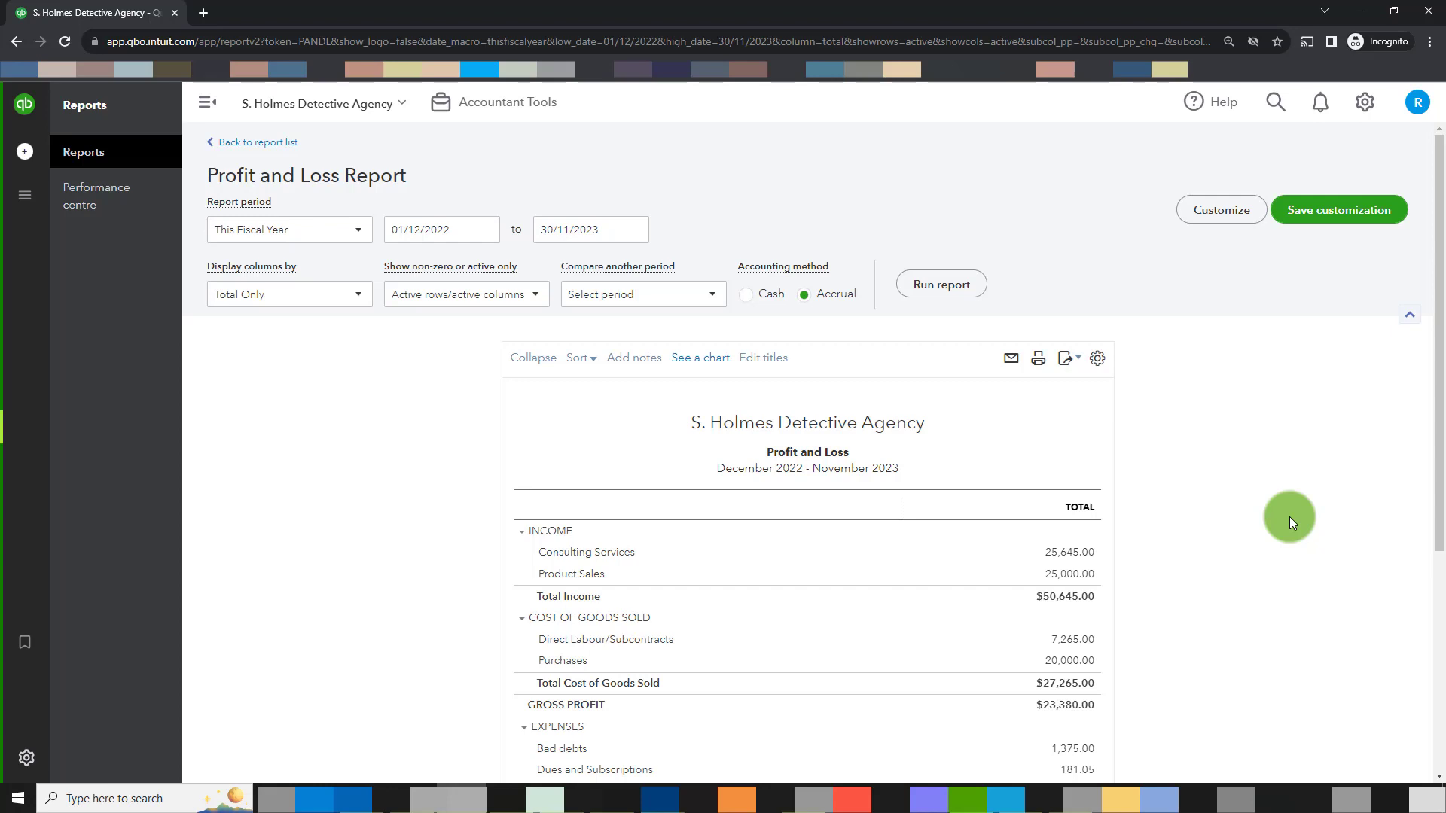
scroll(1289, 516, "down", 4)
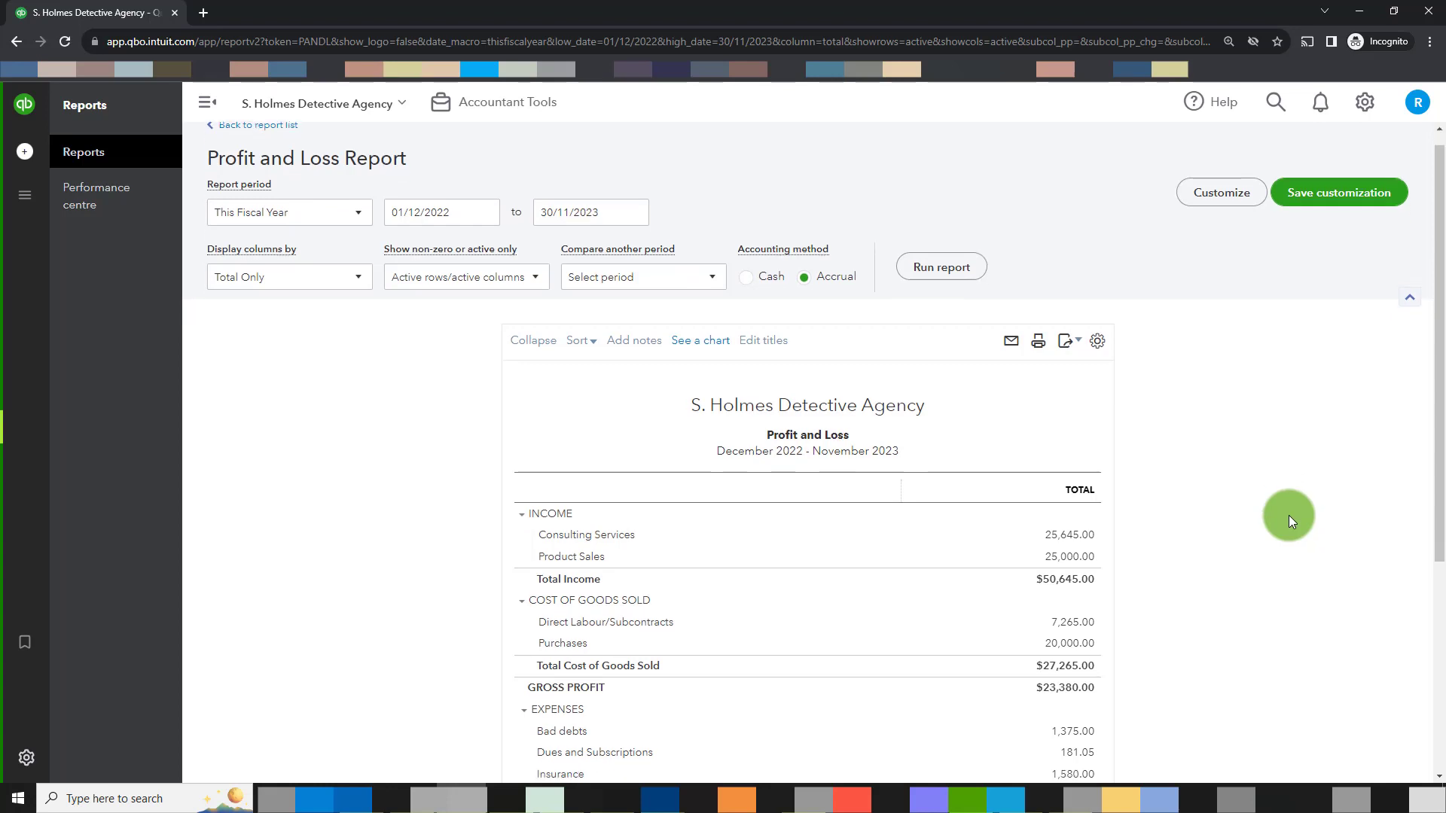
scroll(1288, 513, "up", 4)
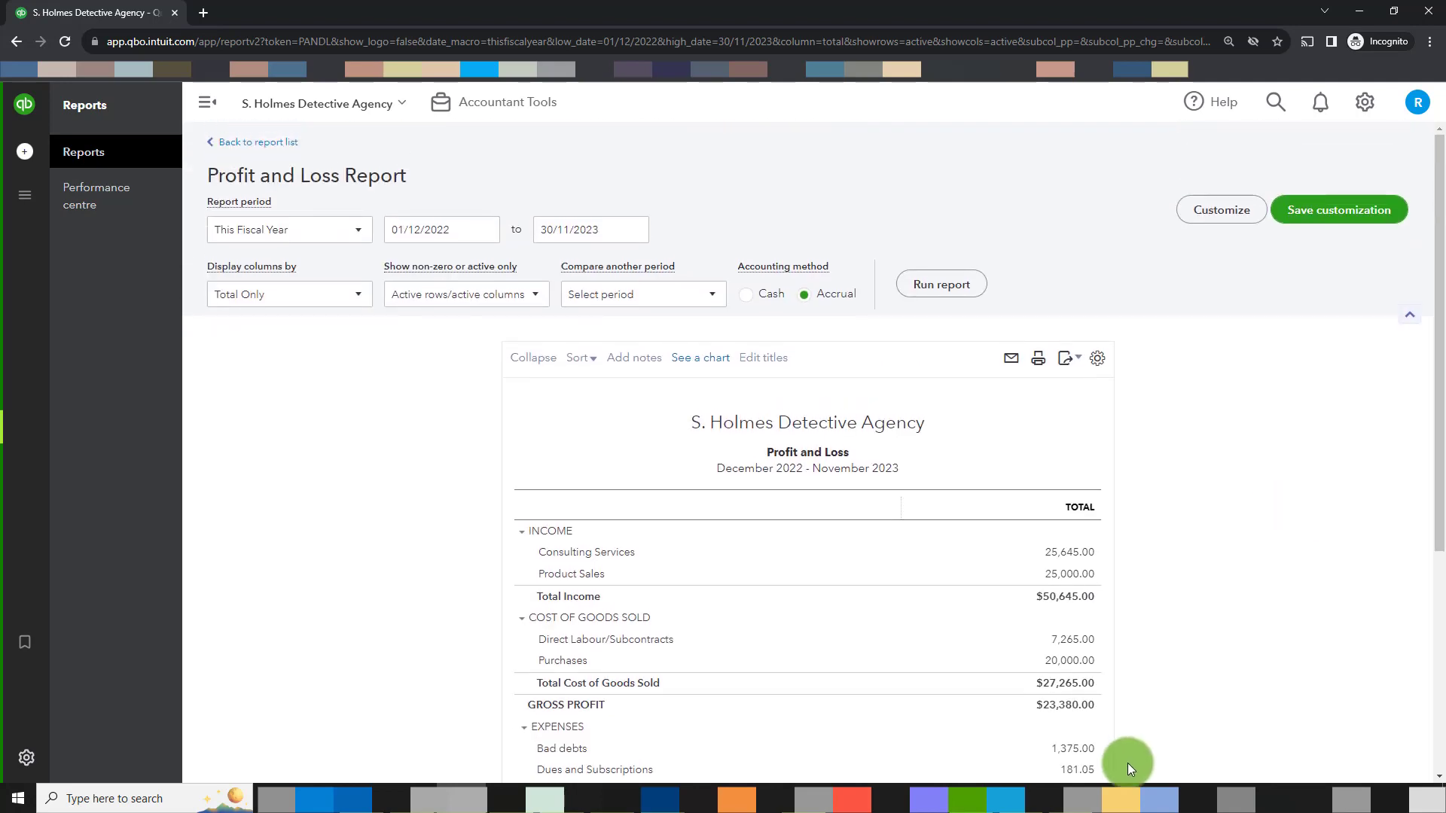